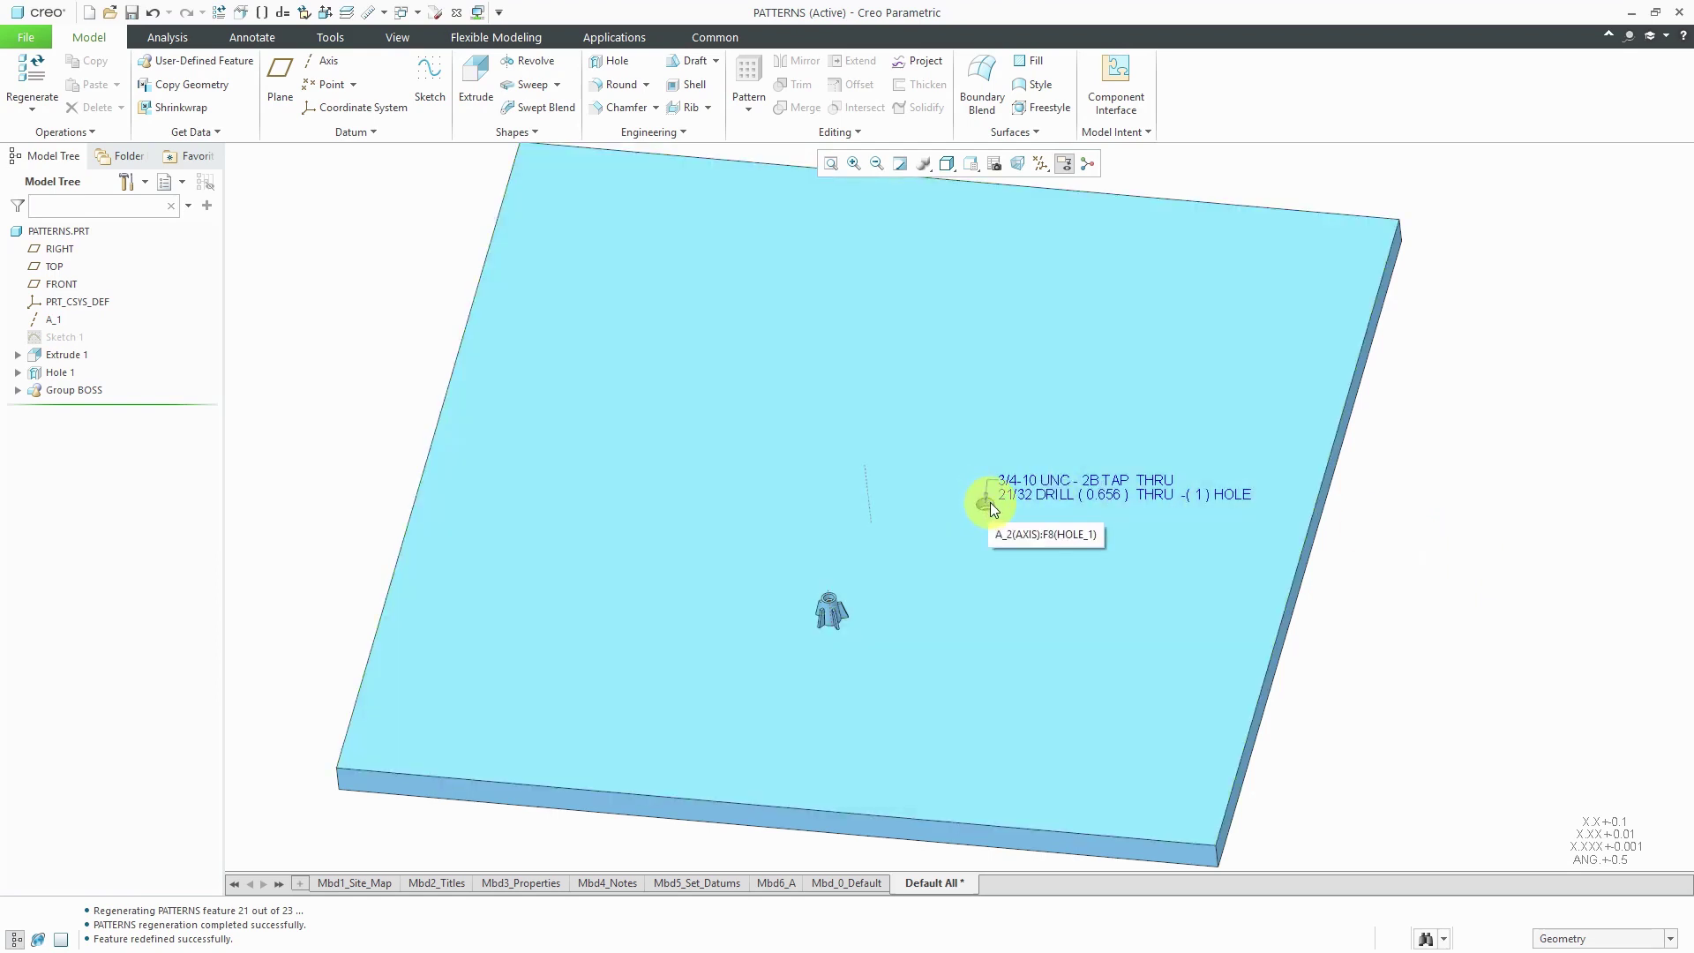
# Select the tapped Hole 1 and start a pattern on it
pyautogui.click(991, 511)
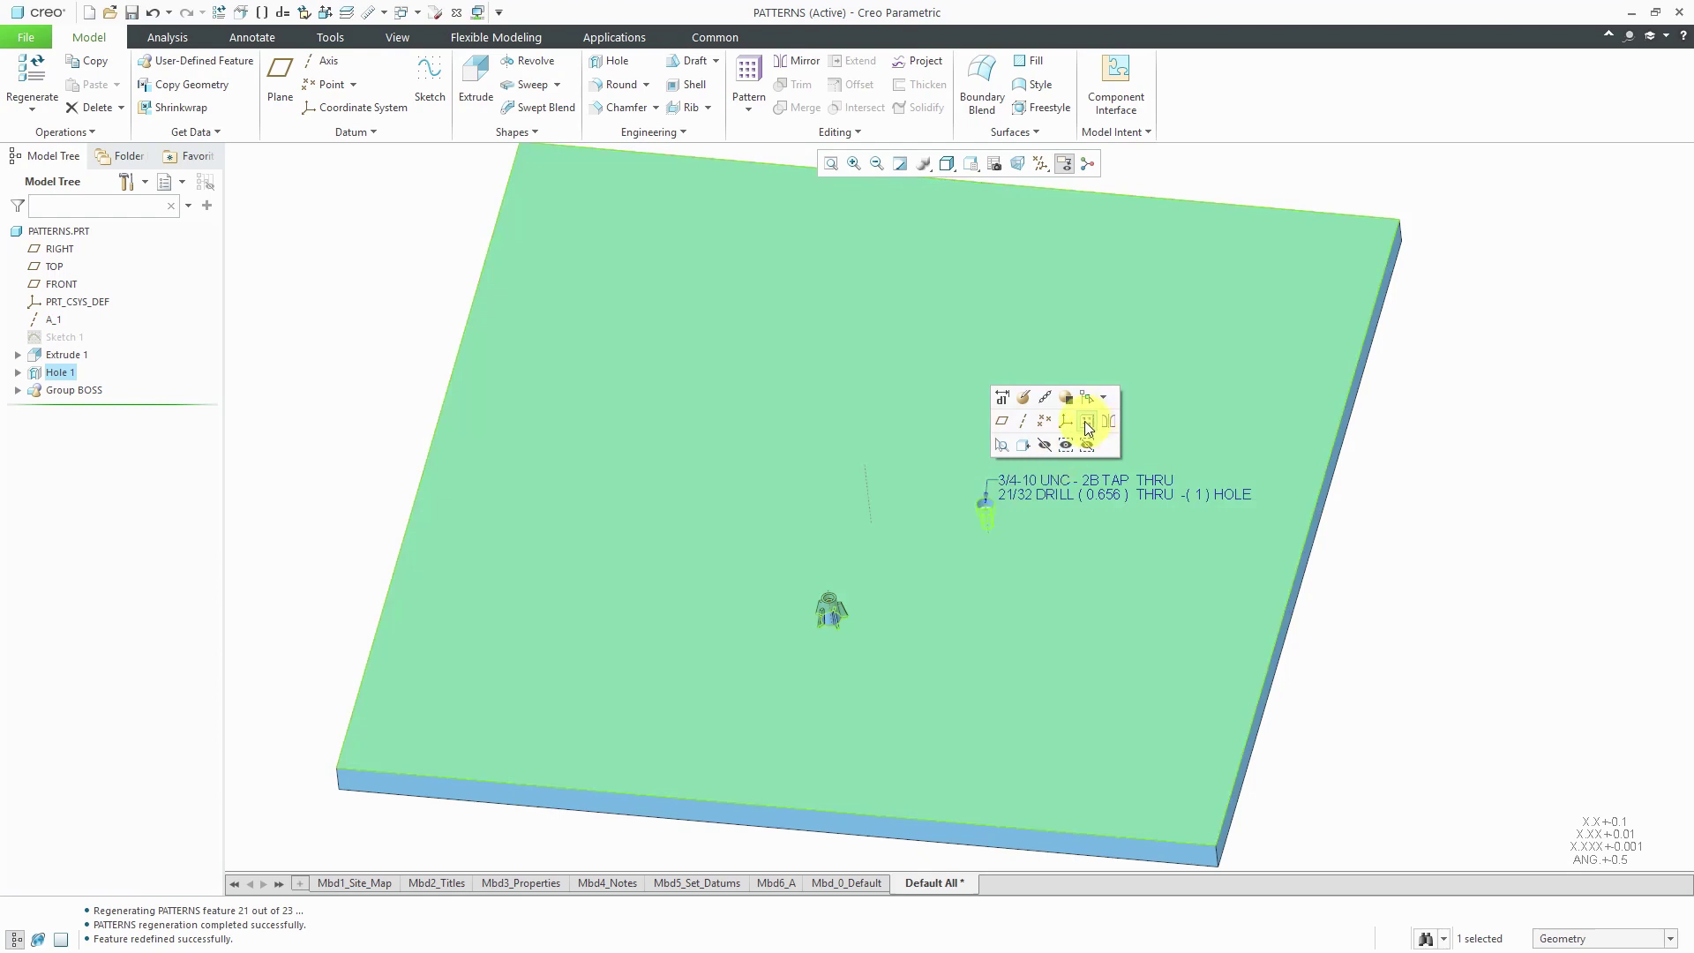
pyautogui.click(1086, 423)
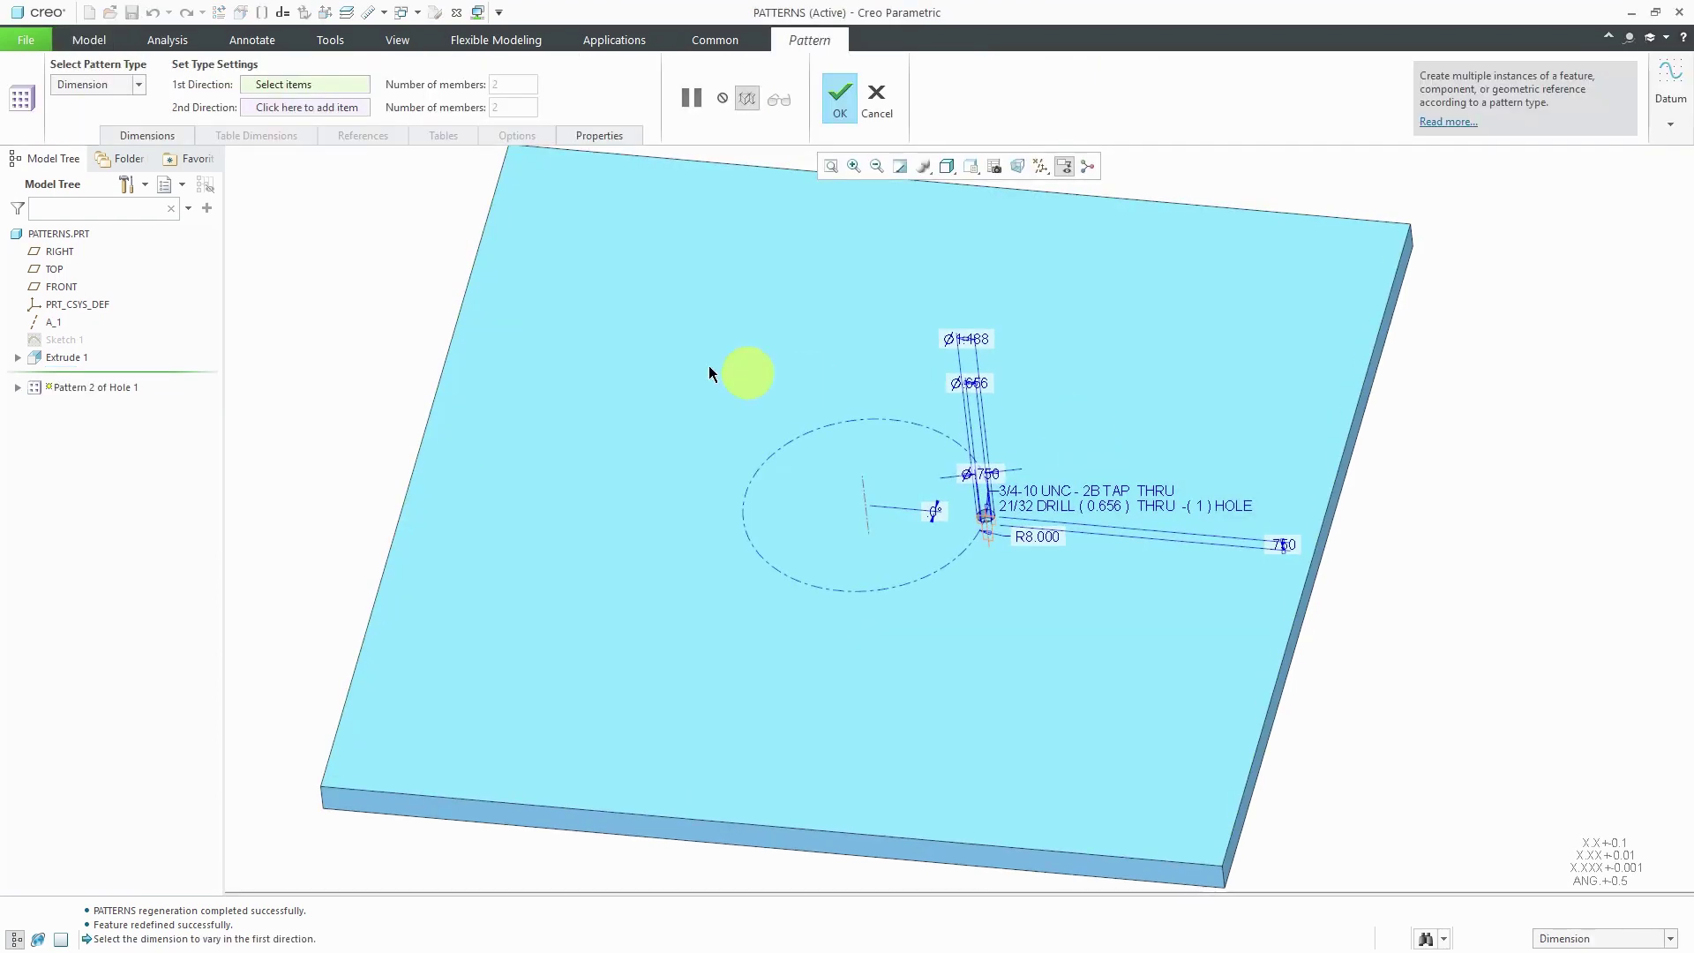
# Change the hole pattern type from Dimension to Axis
pyautogui.rightClick(344, 303)
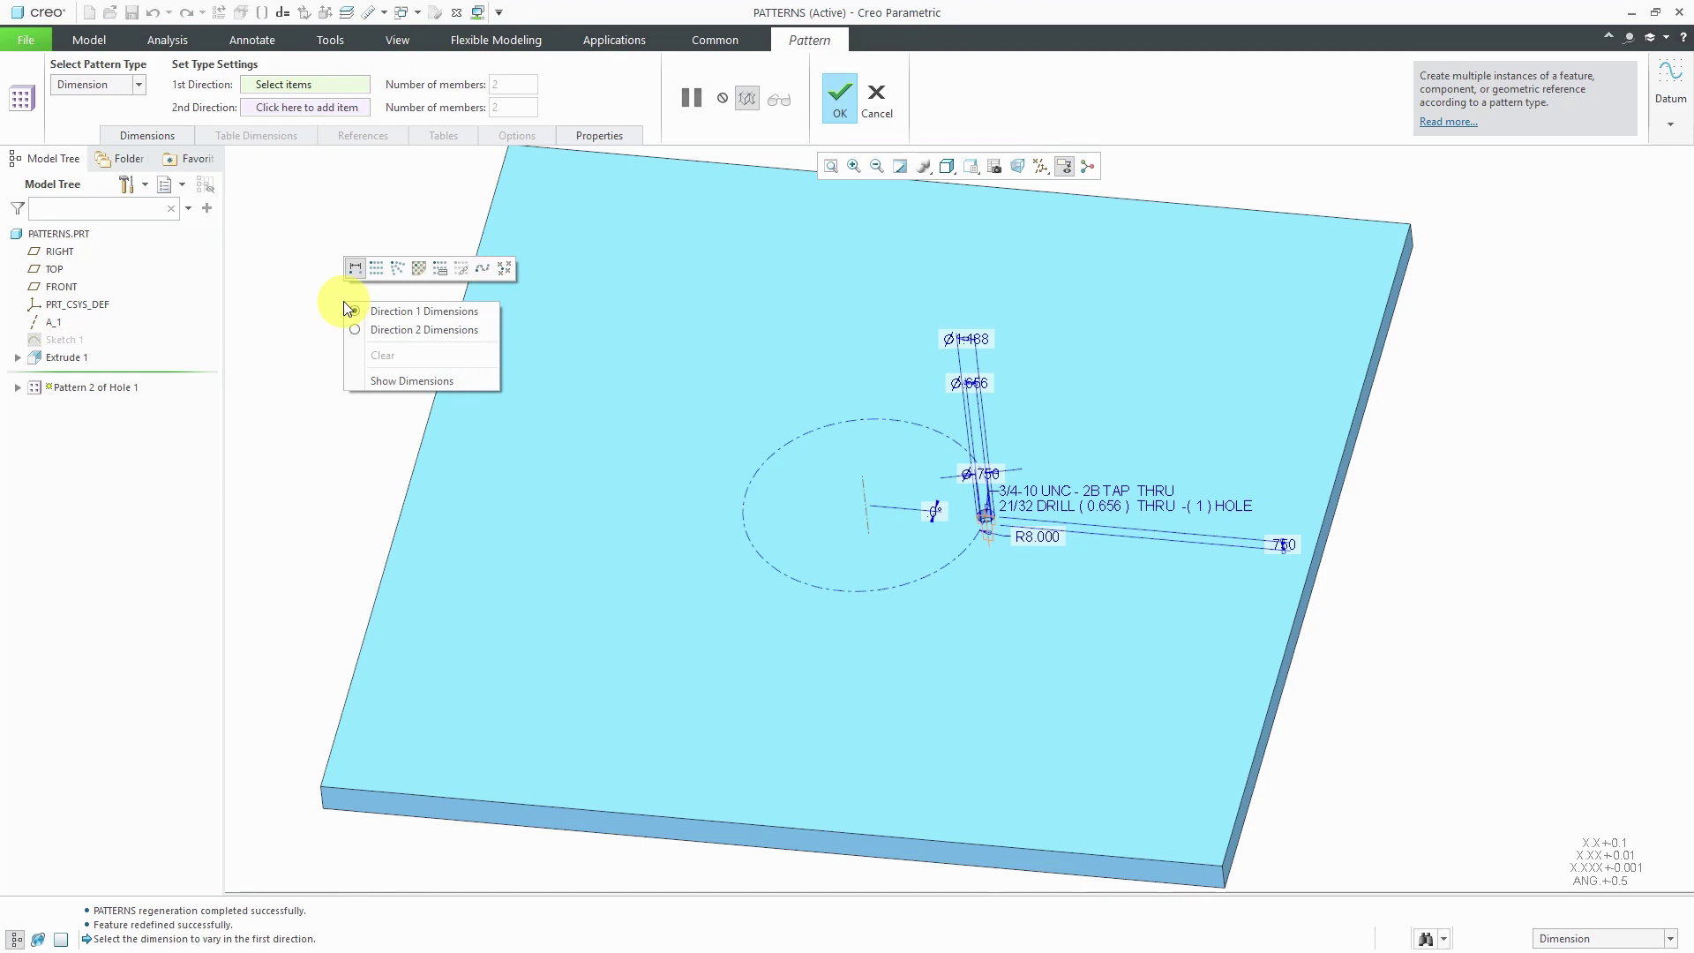
pyautogui.click(395, 272)
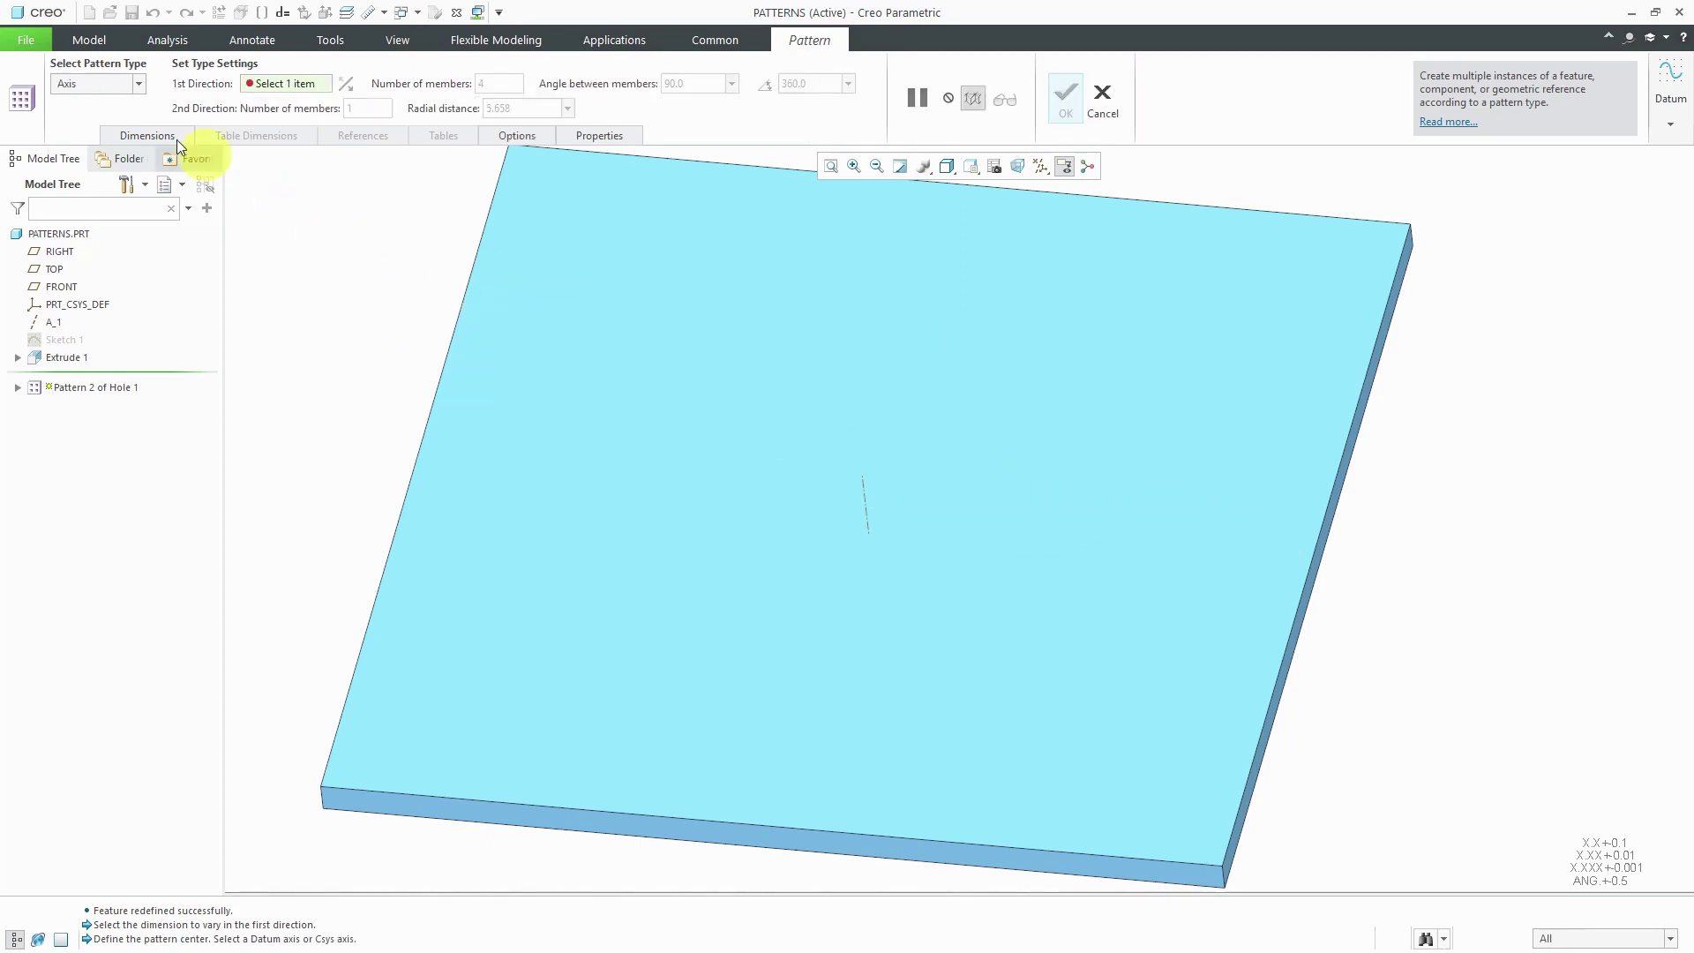
pyautogui.click(138, 85)
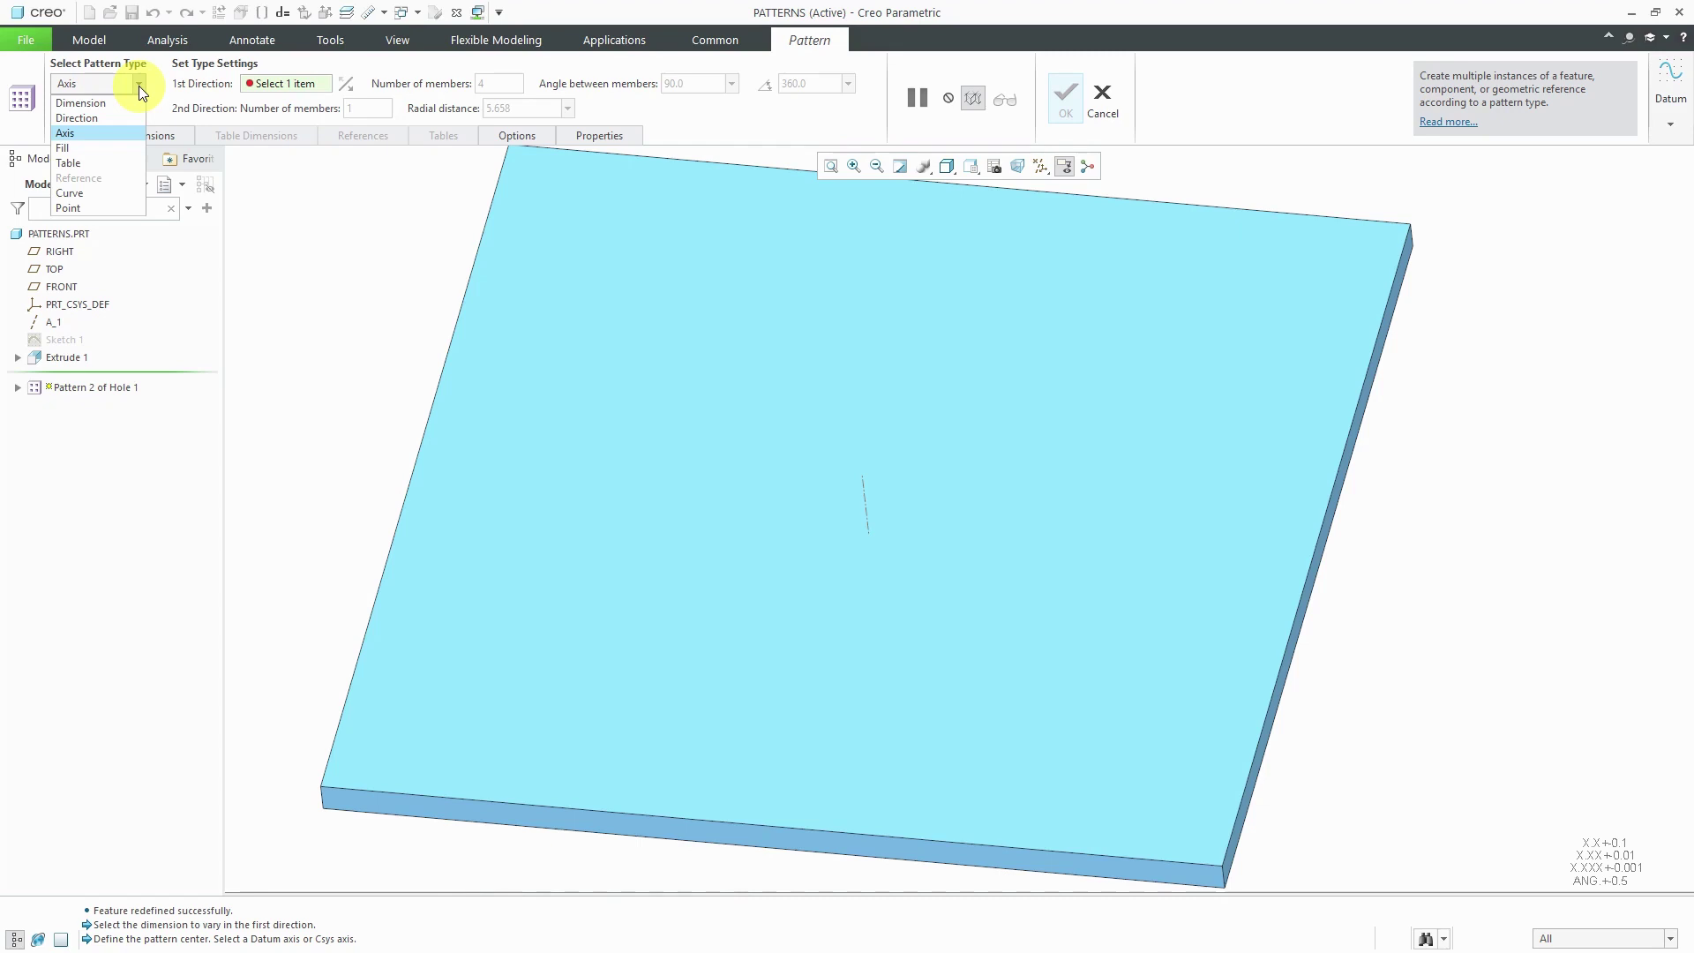
pyautogui.click(122, 133)
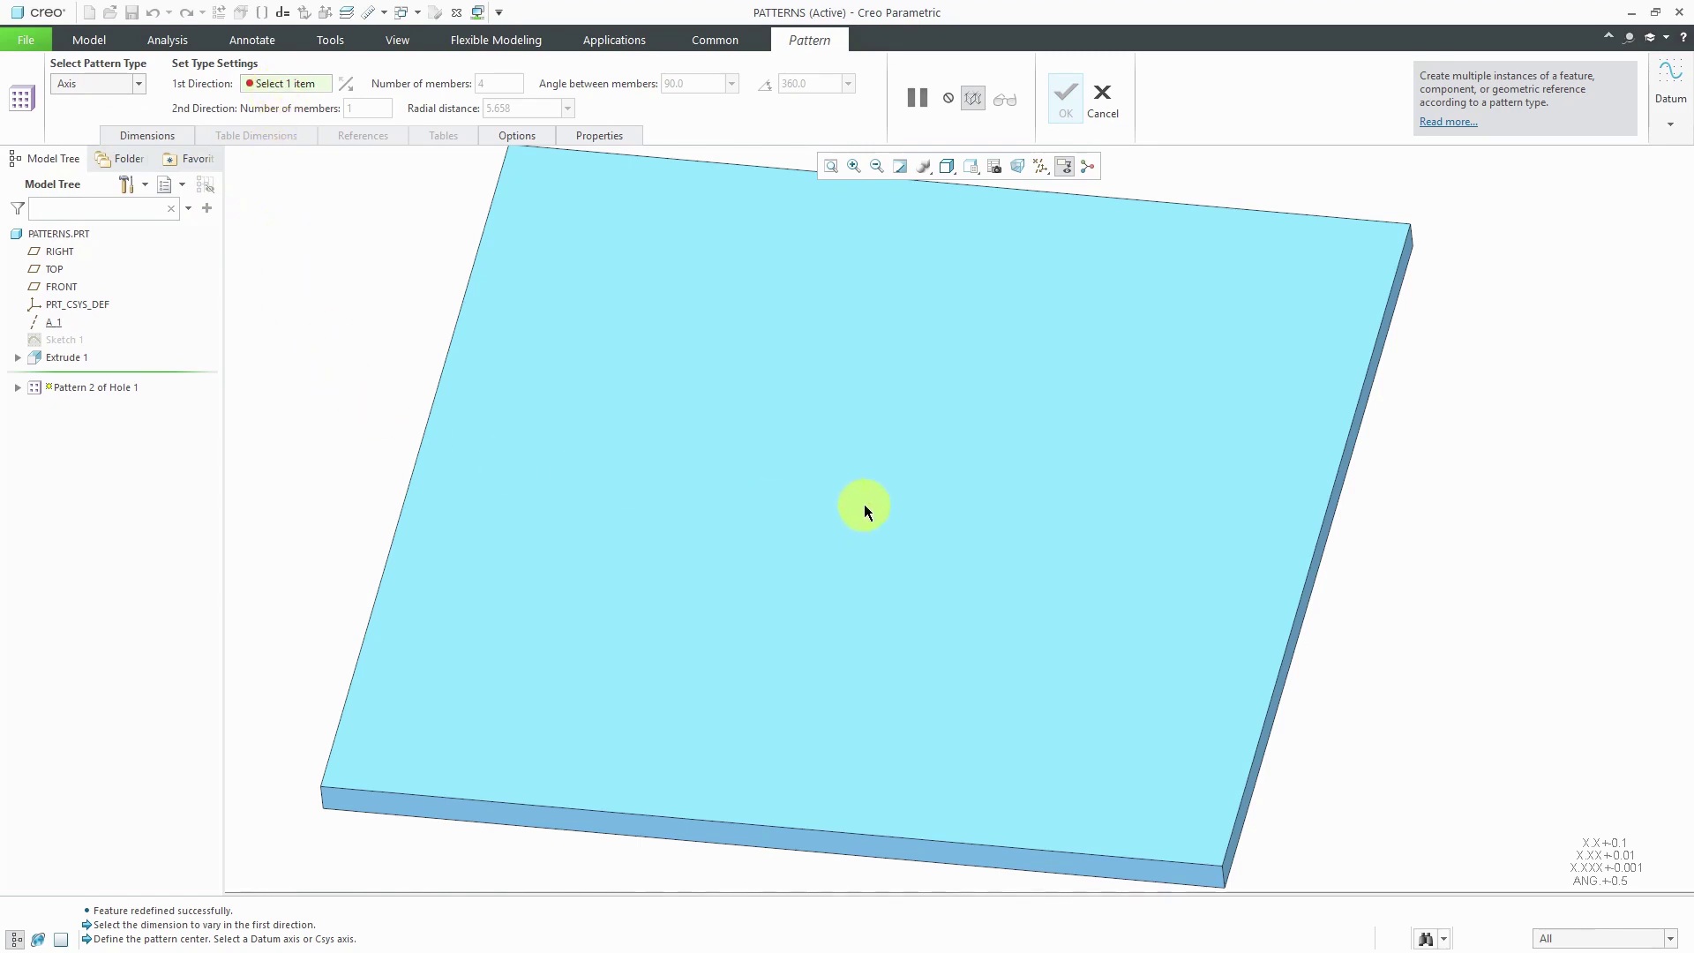
# Centre the hole pattern on axis A_1 with 60° spacing spread over 360°
pyautogui.click(865, 504)
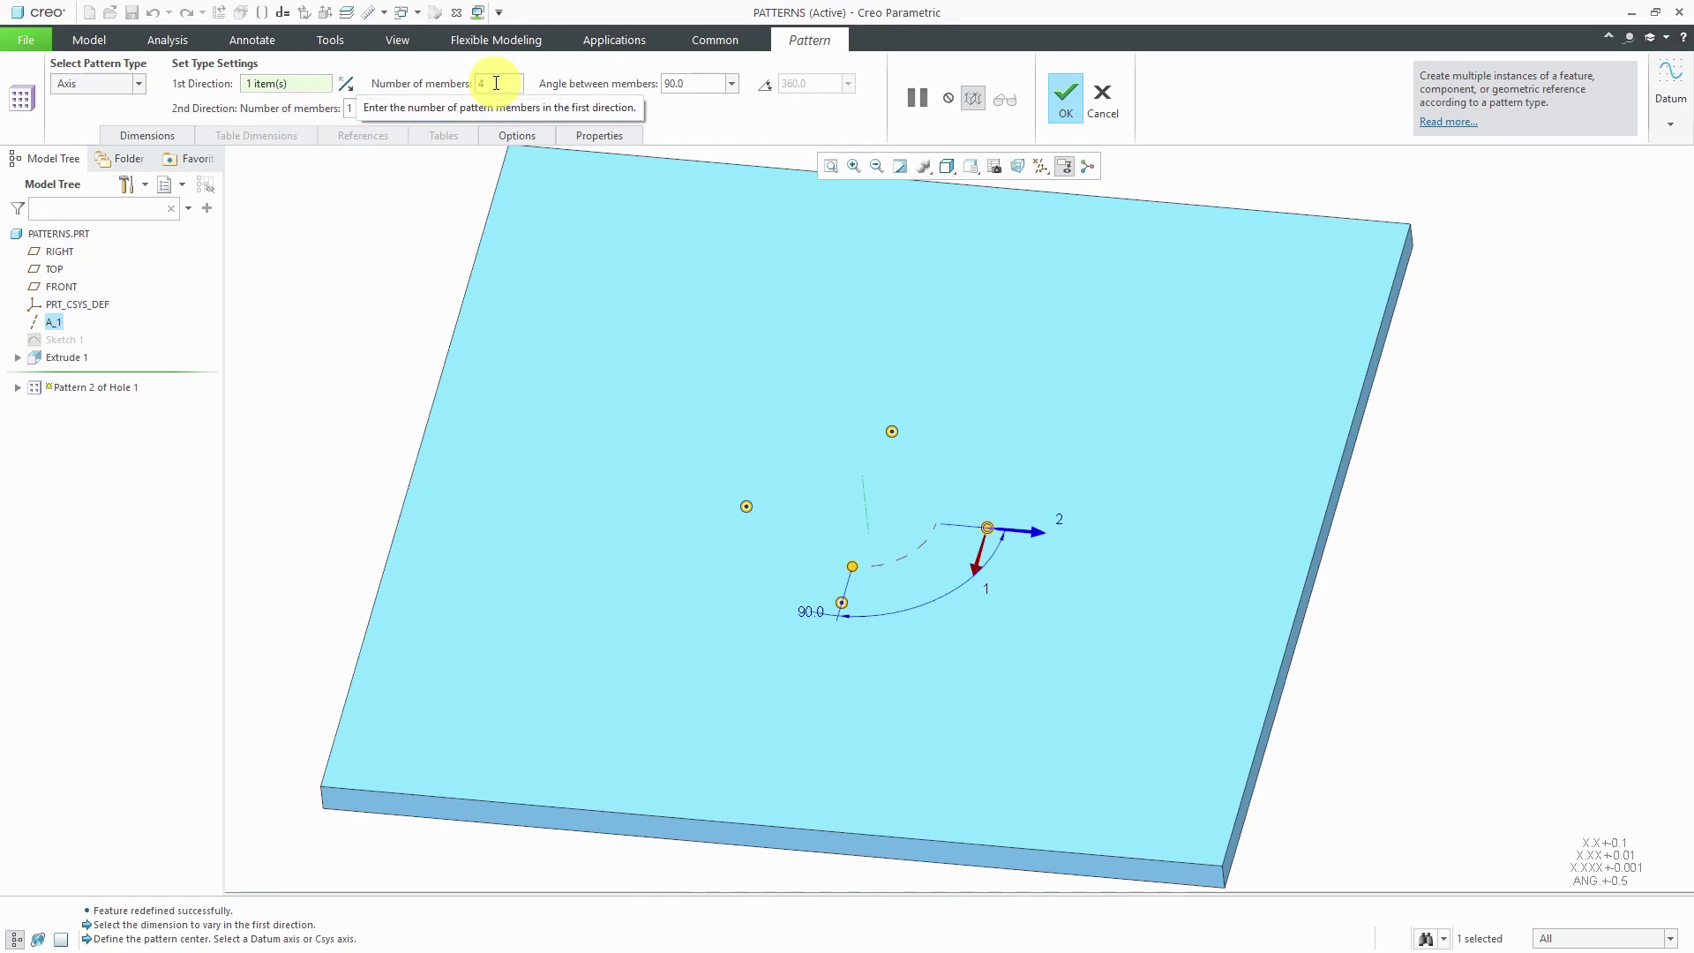
pyautogui.doubleClick(696, 82)
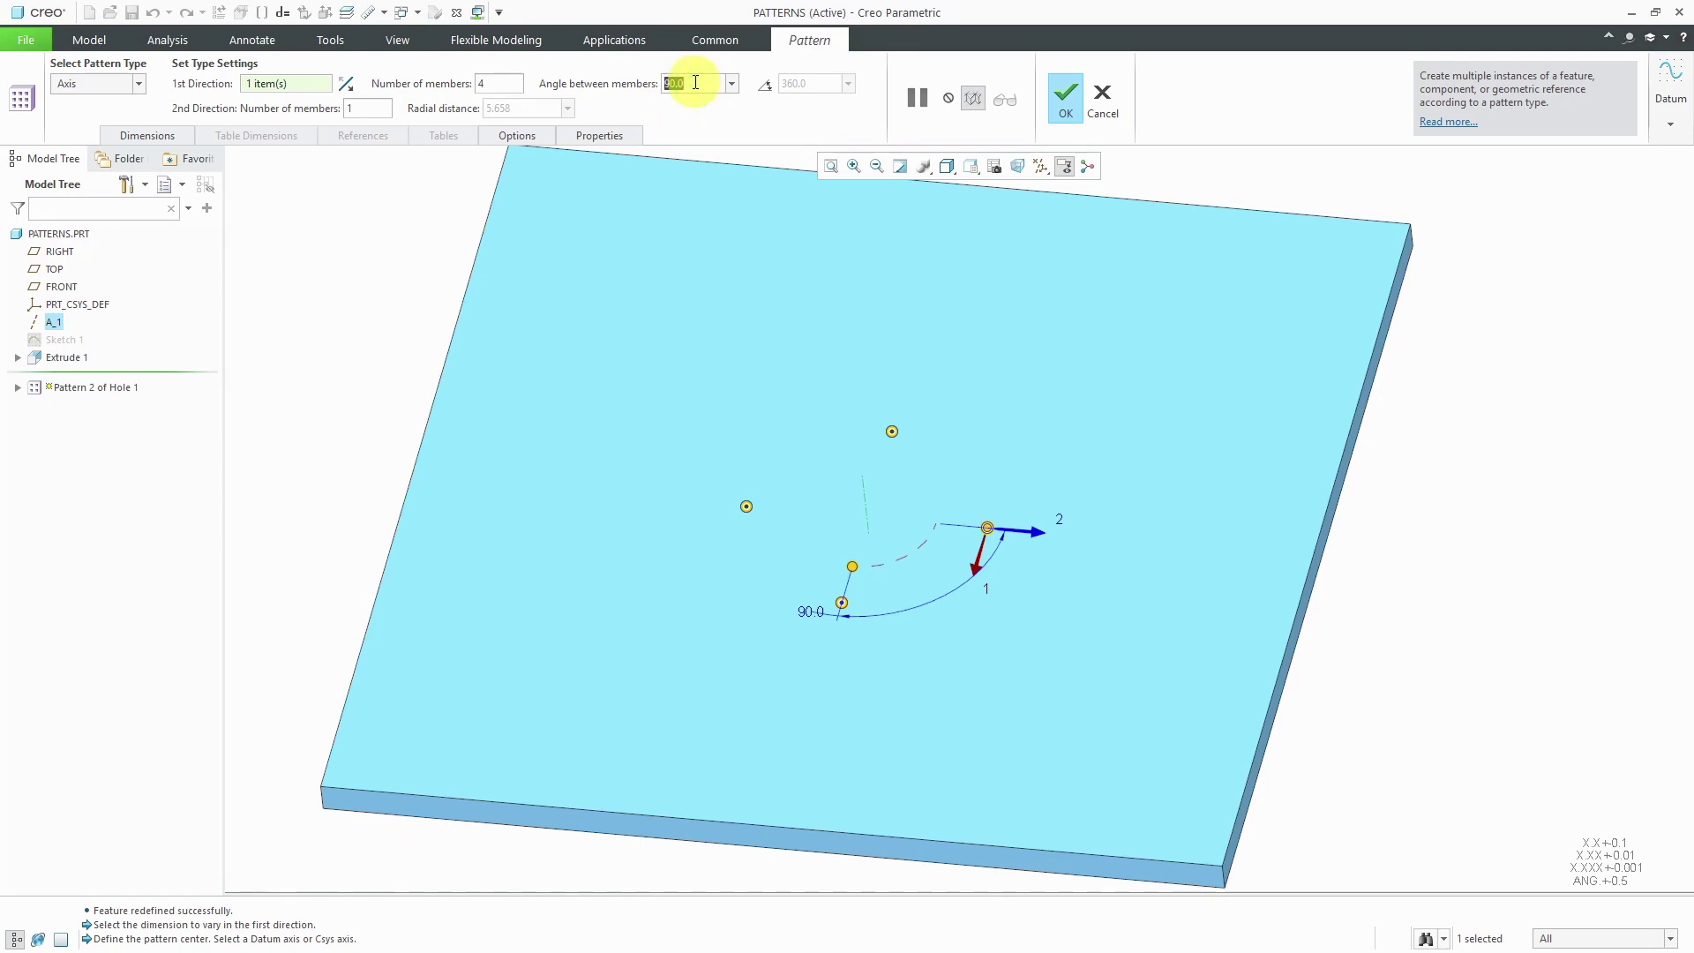
pyautogui.write('60')
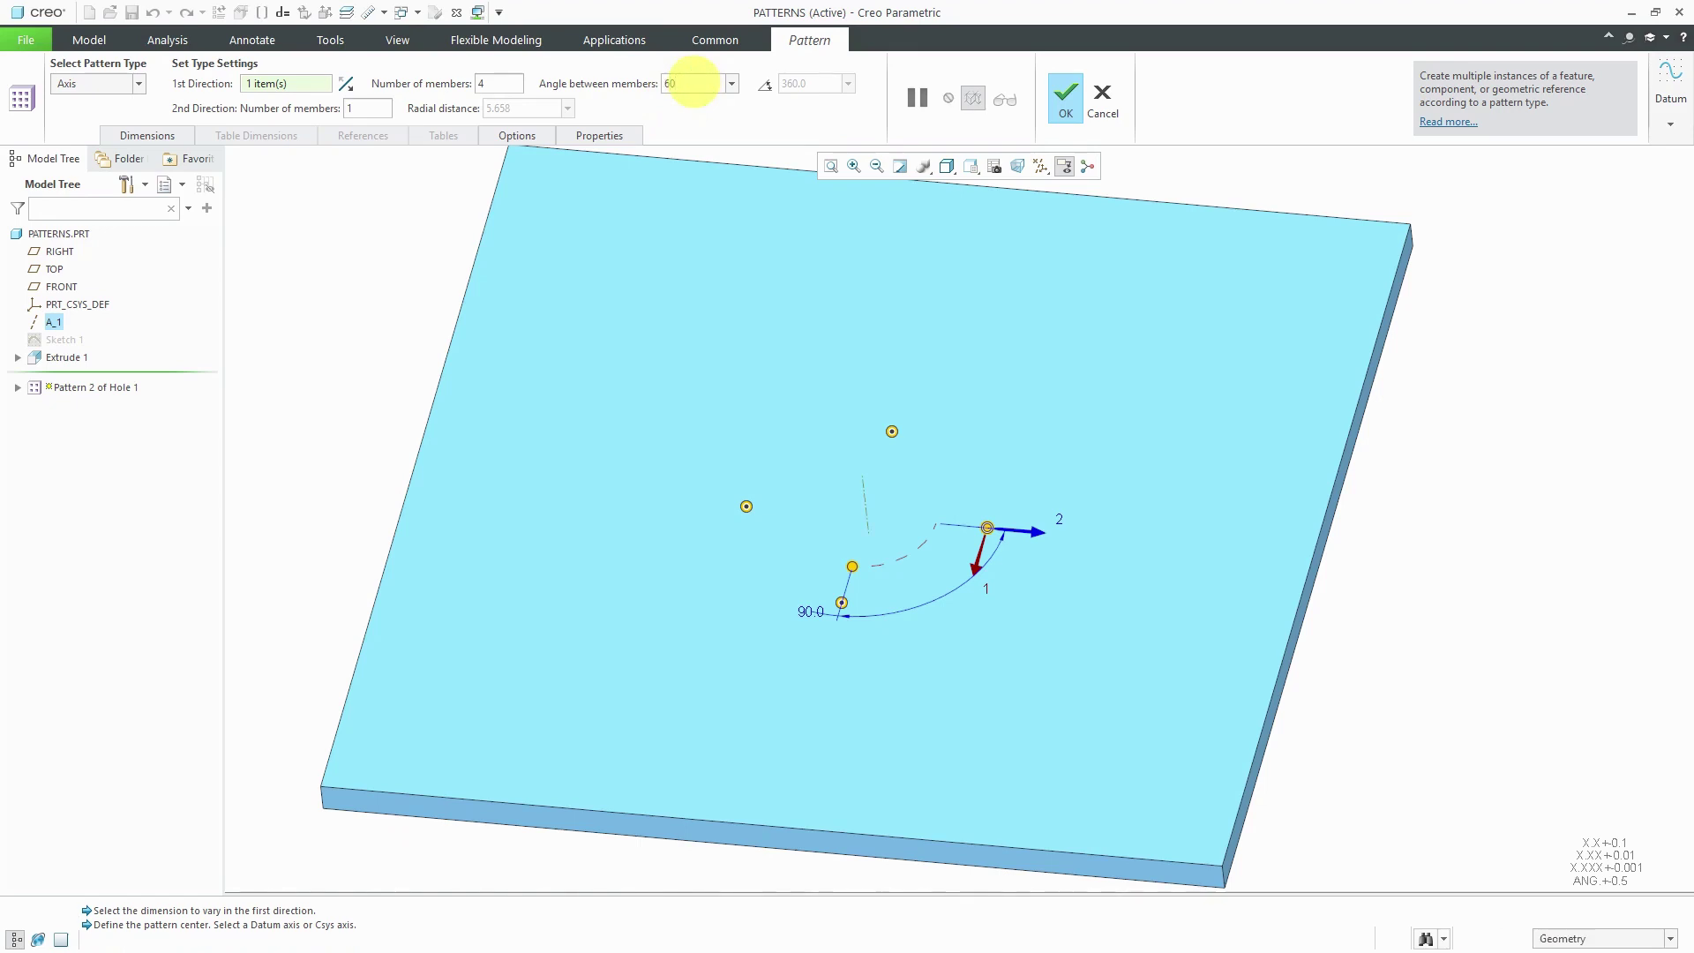
pyautogui.press('Return')
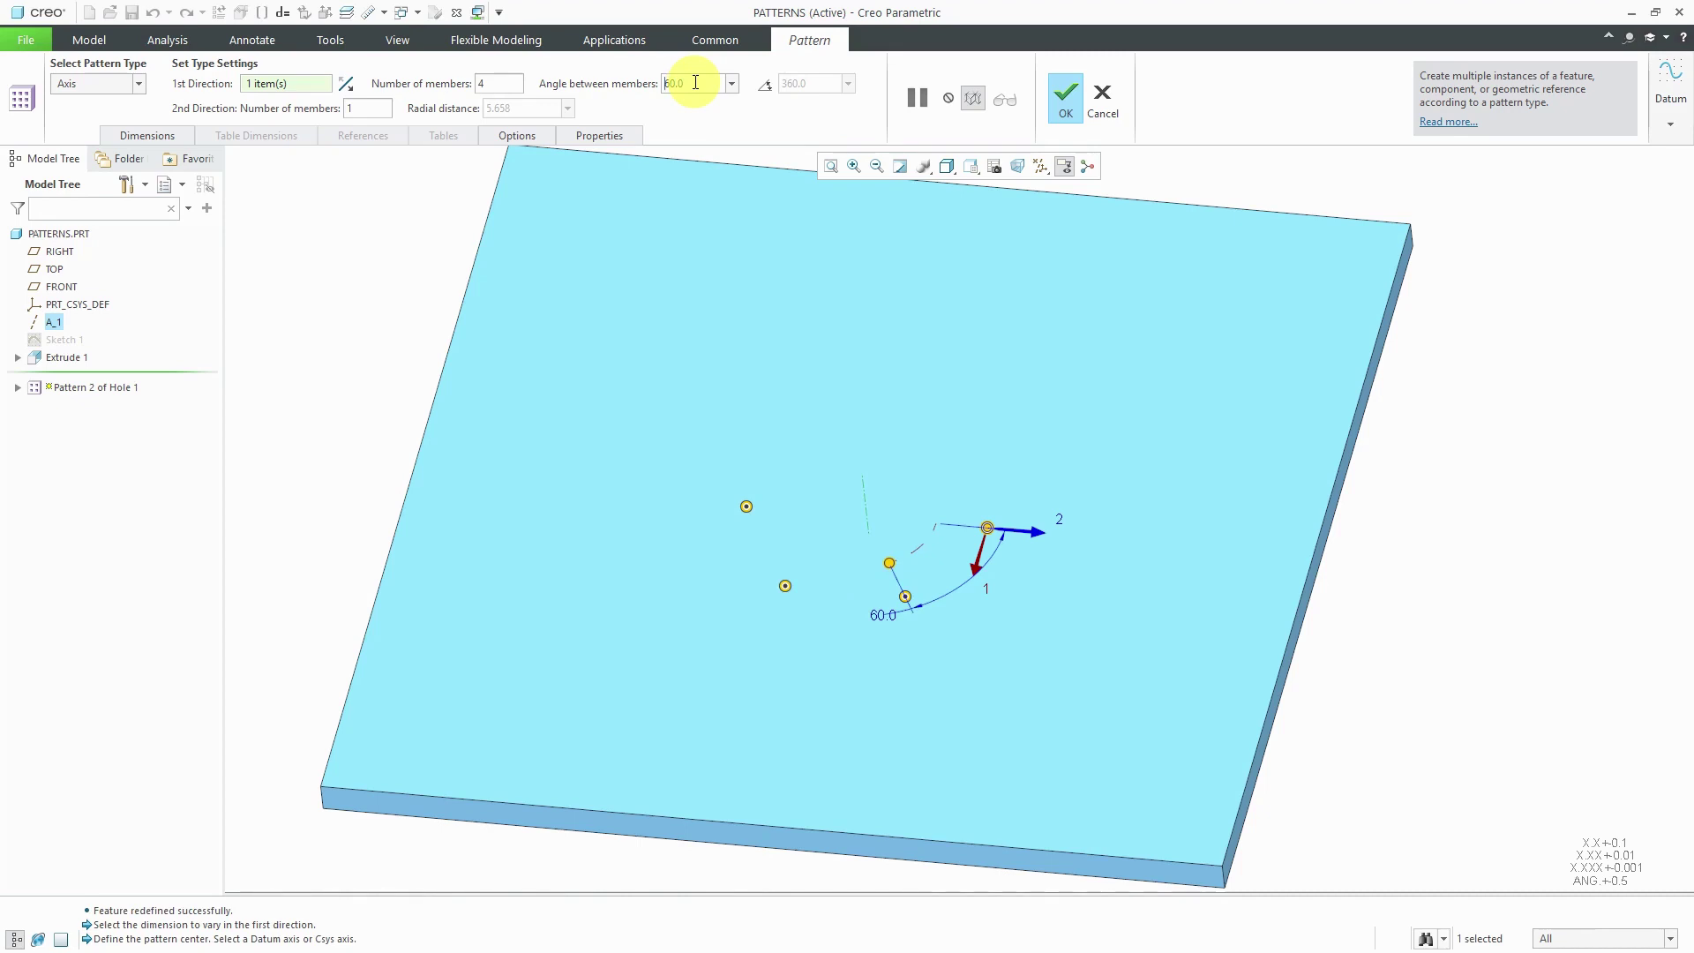
pyautogui.click(767, 86)
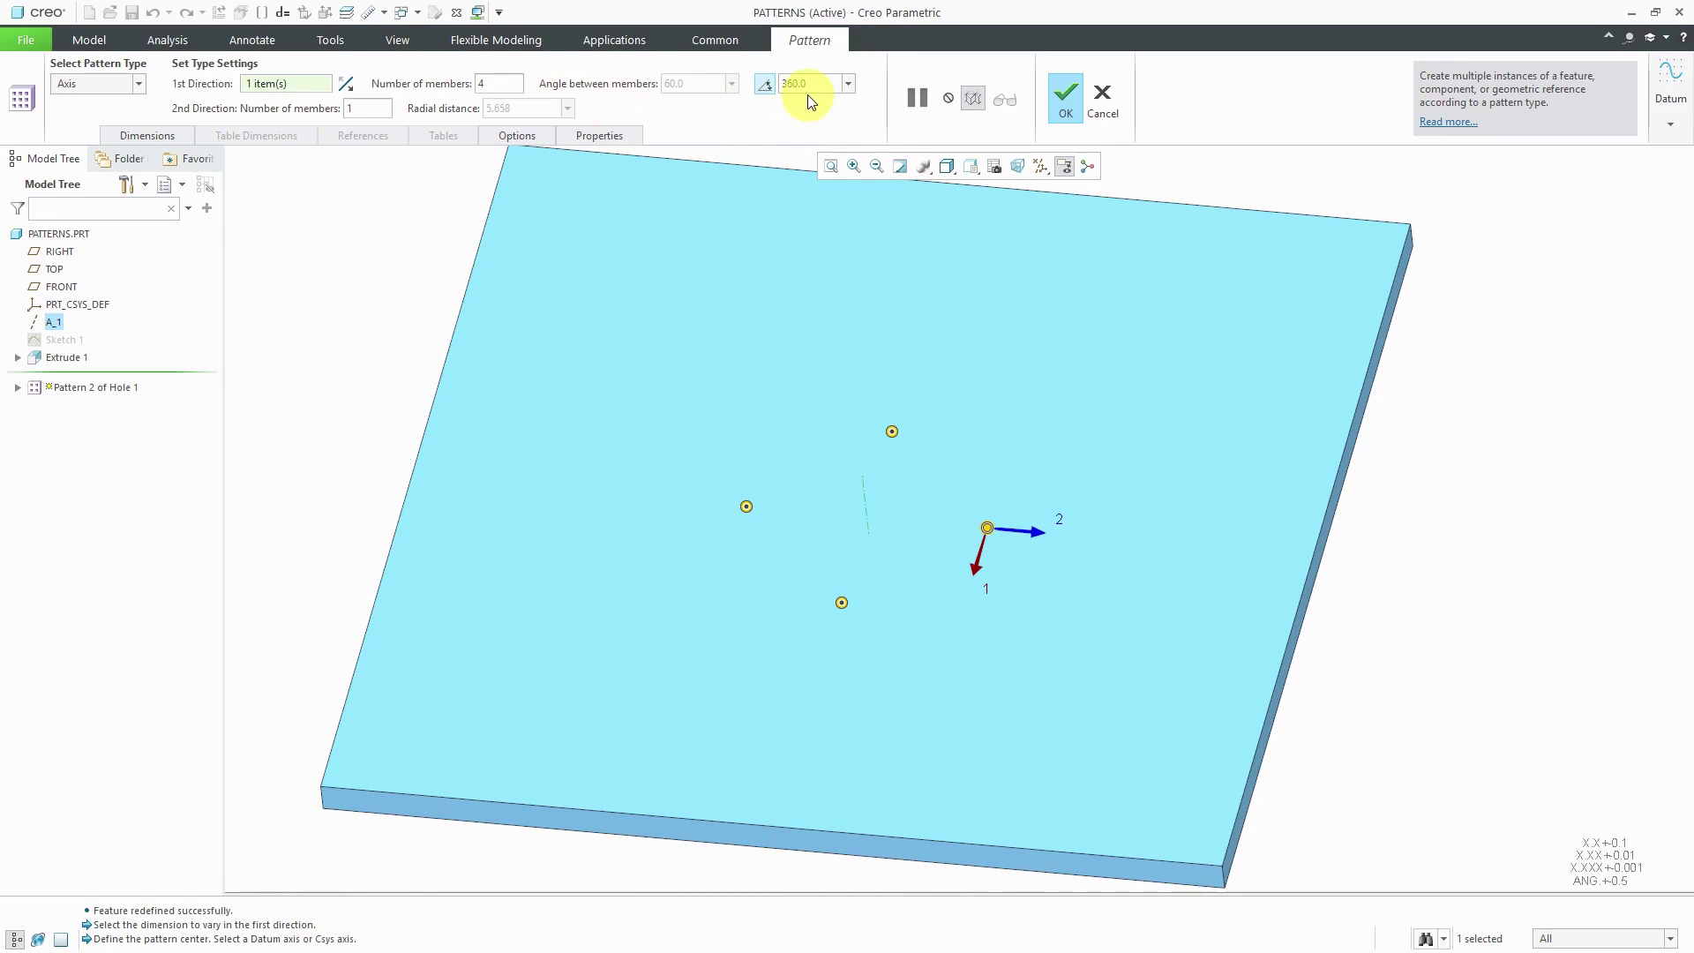
# Try 6, 8 and 10 pattern members, settling on 8 holes
pyautogui.doubleClick(489, 83)
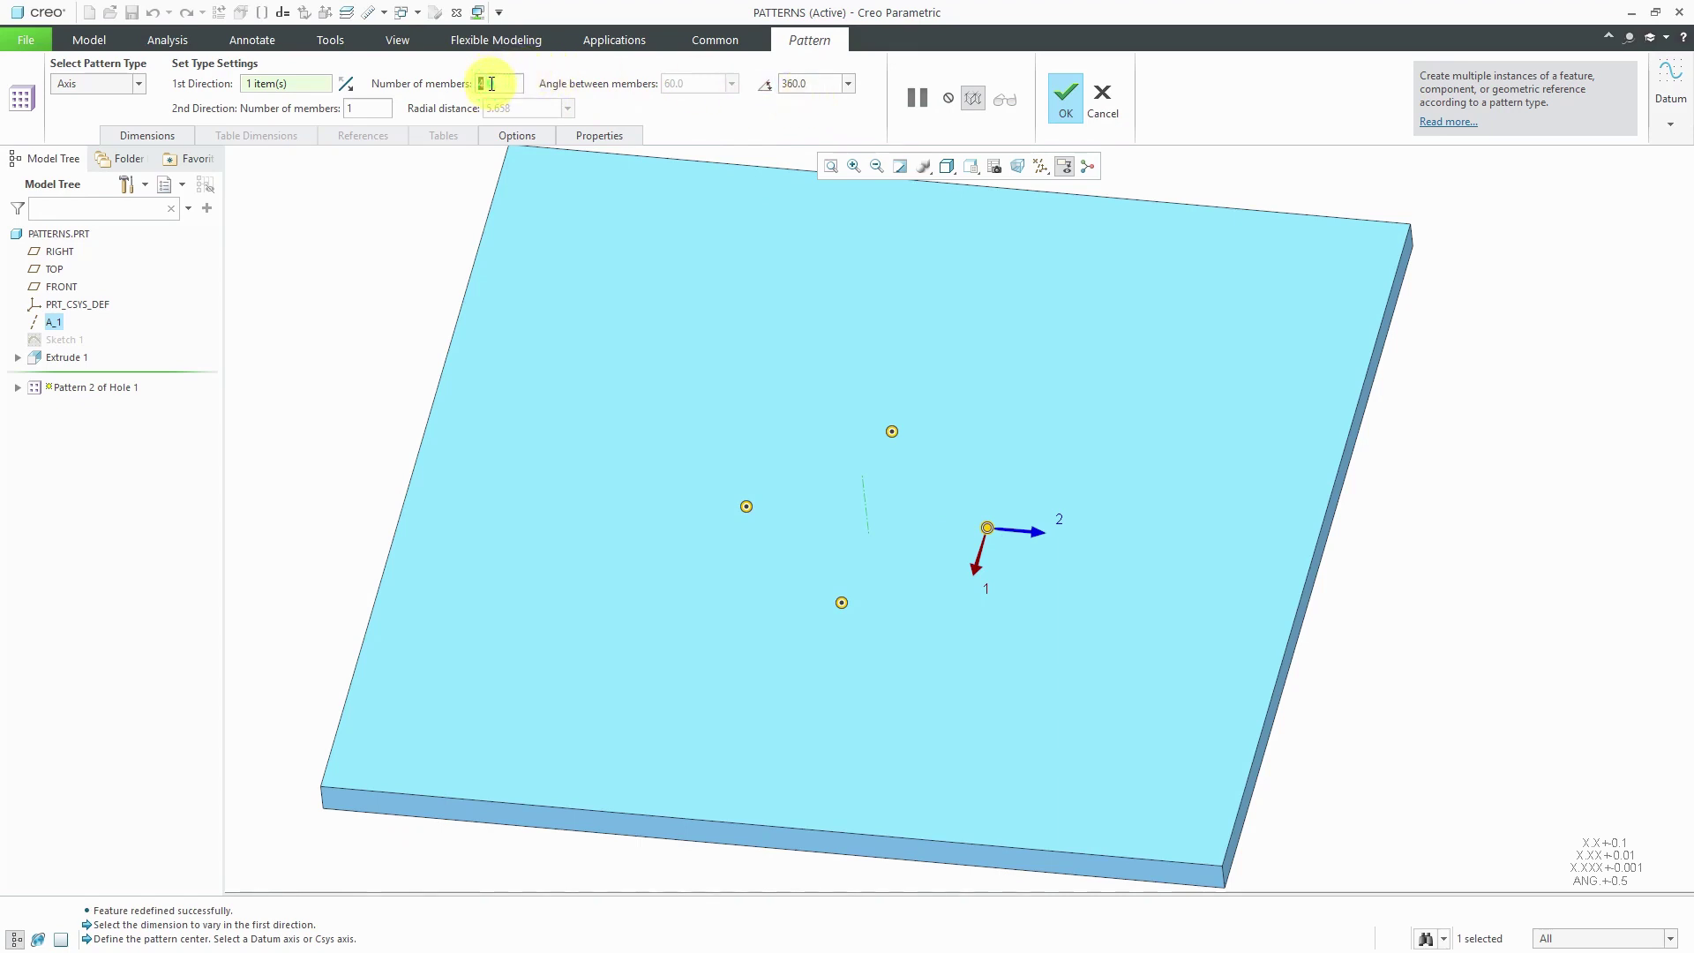
pyautogui.write('6')
pyautogui.press('Return')
pyautogui.doubleClick(491, 84)
pyautogui.write('8')
pyautogui.press('Return')
pyautogui.doubleClick(491, 84)
pyautogui.write('10')
pyautogui.press('Return')
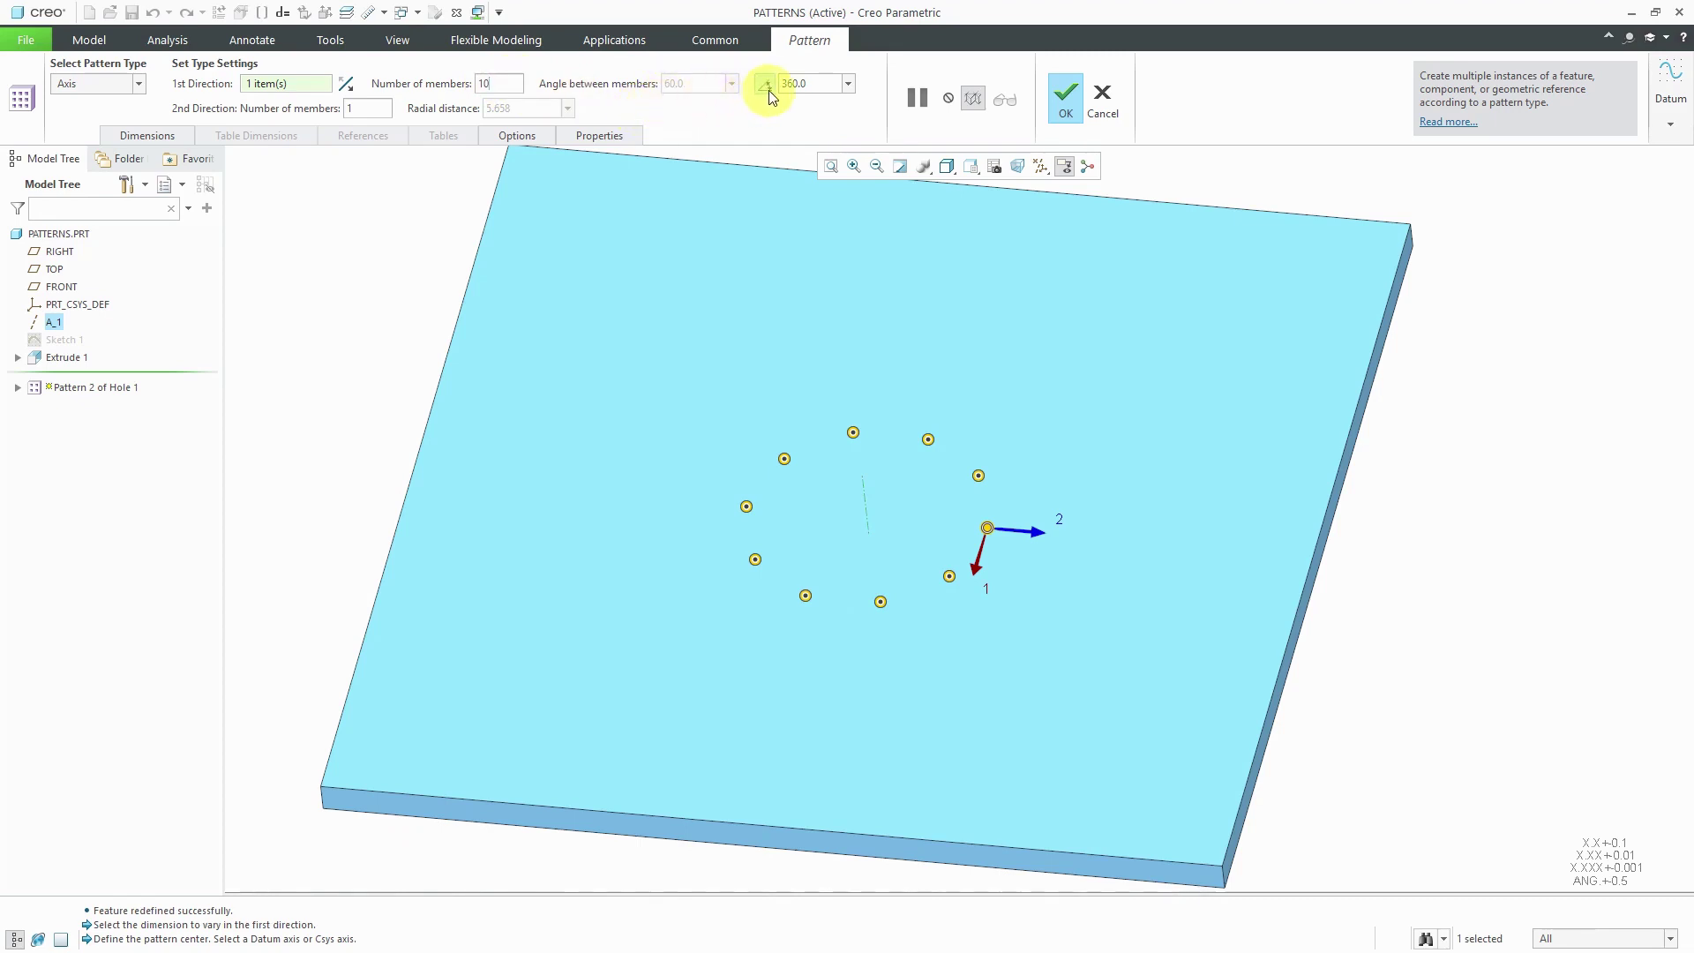
pyautogui.doubleClick(513, 84)
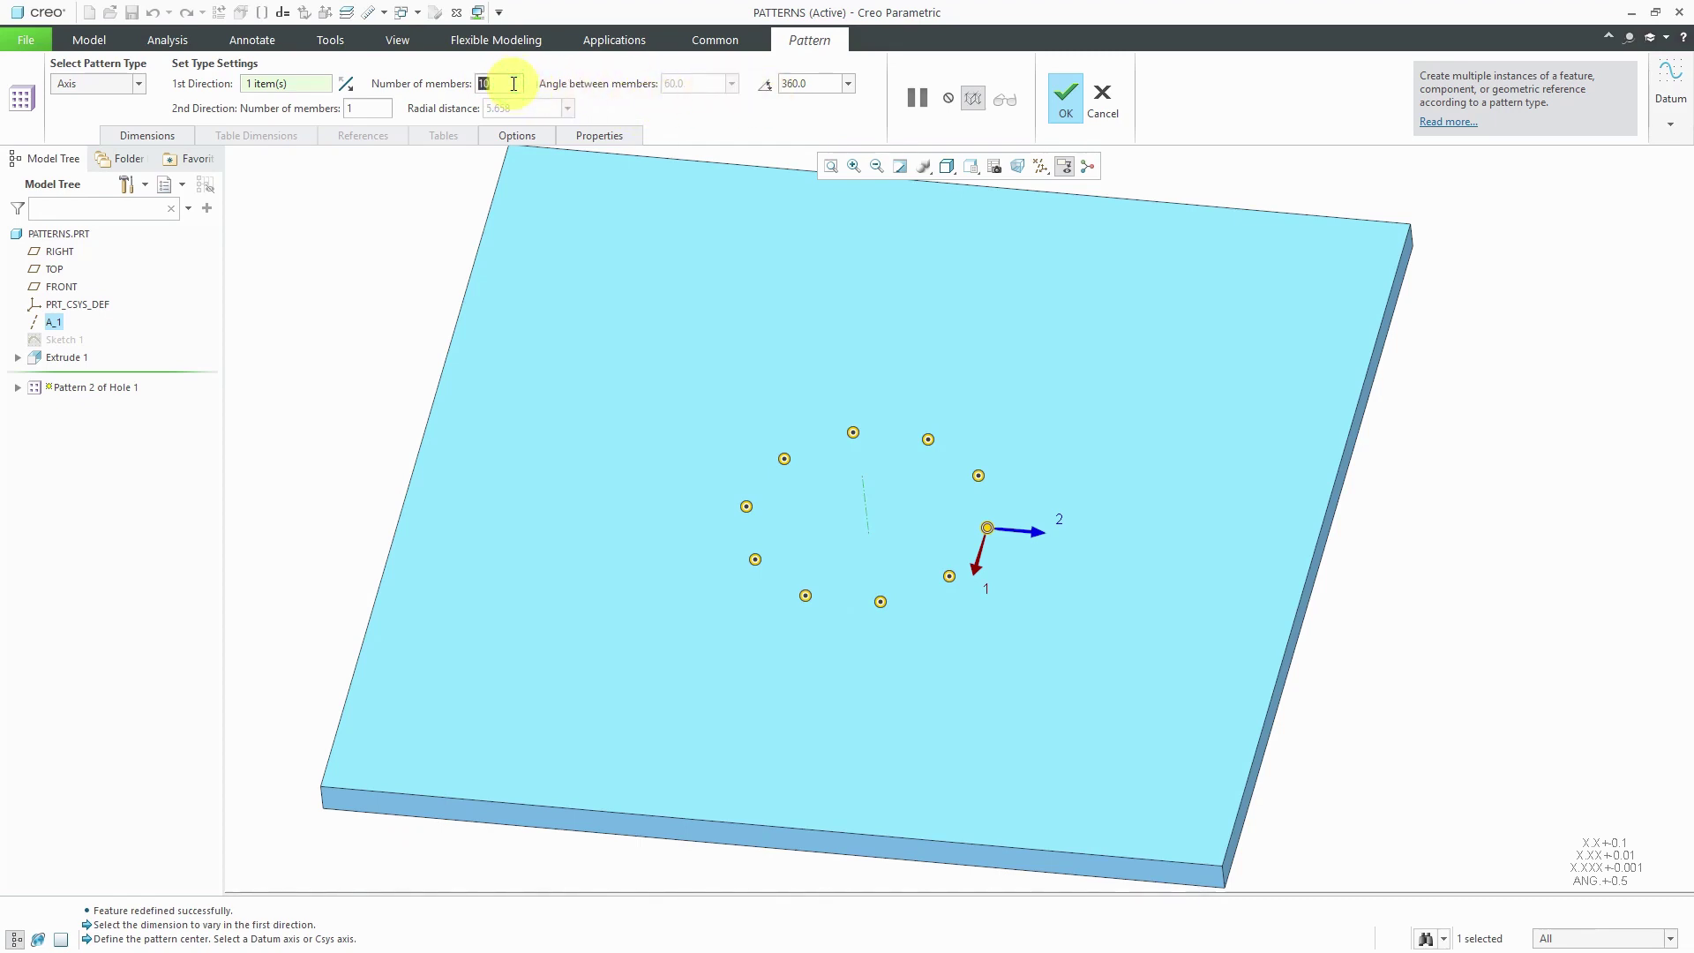
pyautogui.write('8')
pyautogui.press('Return')
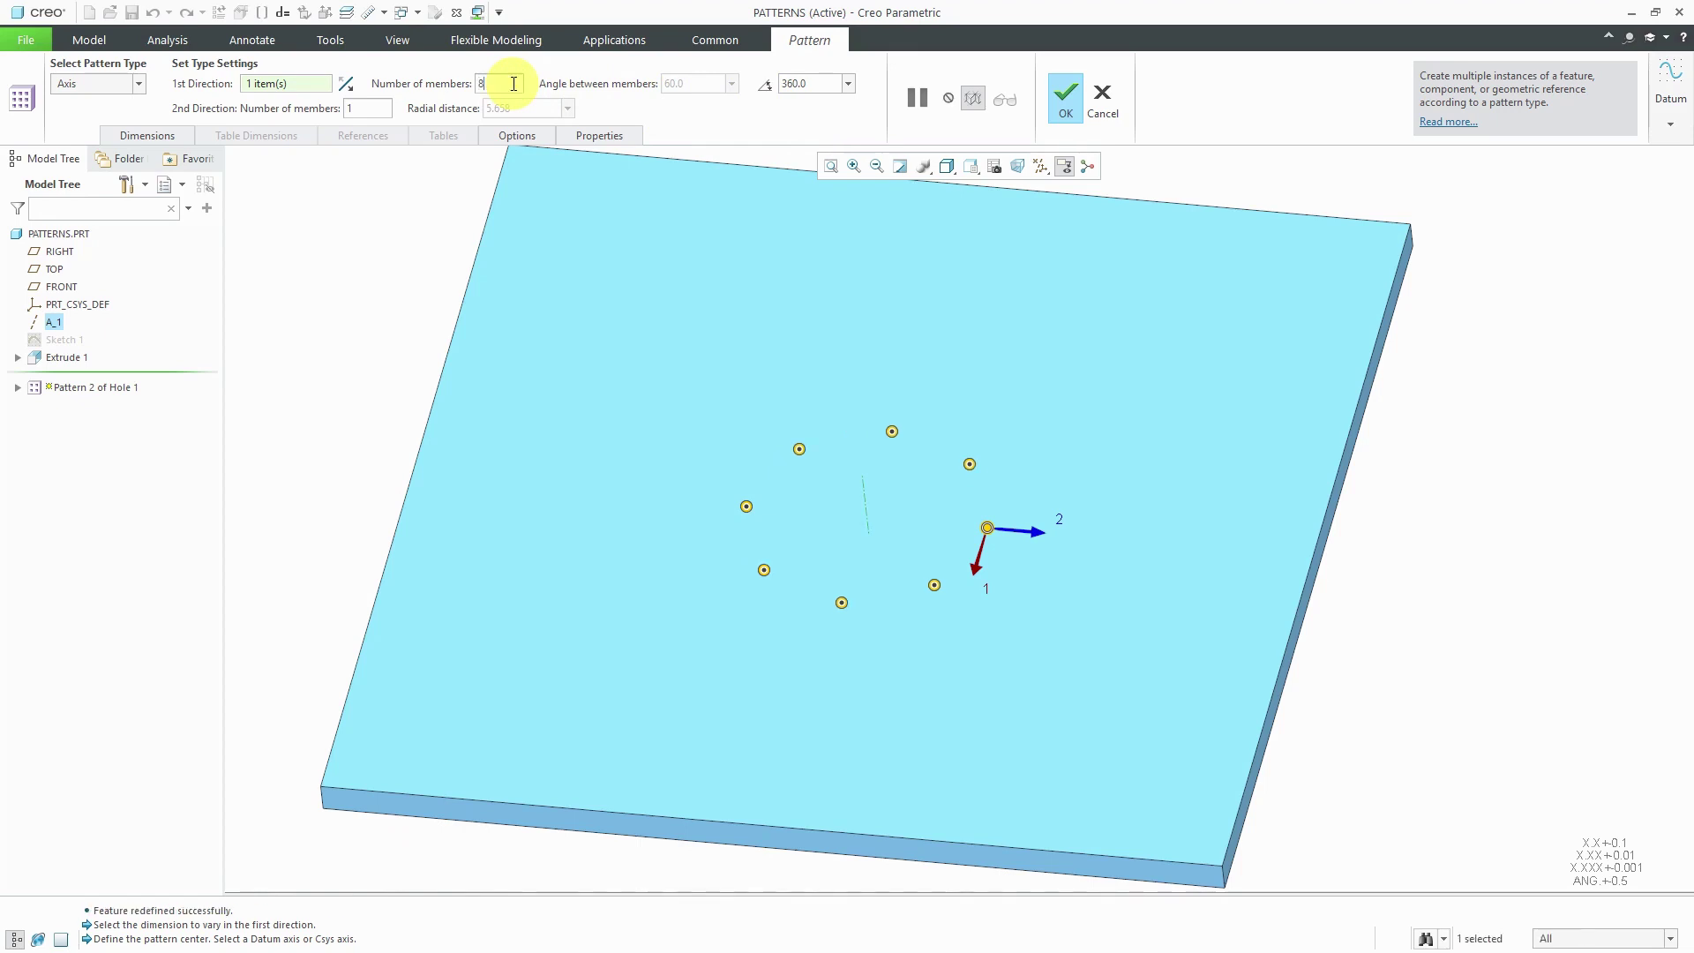
# Add a second direction of 3 rings spaced 8.000 apart radially
pyautogui.click(368, 109)
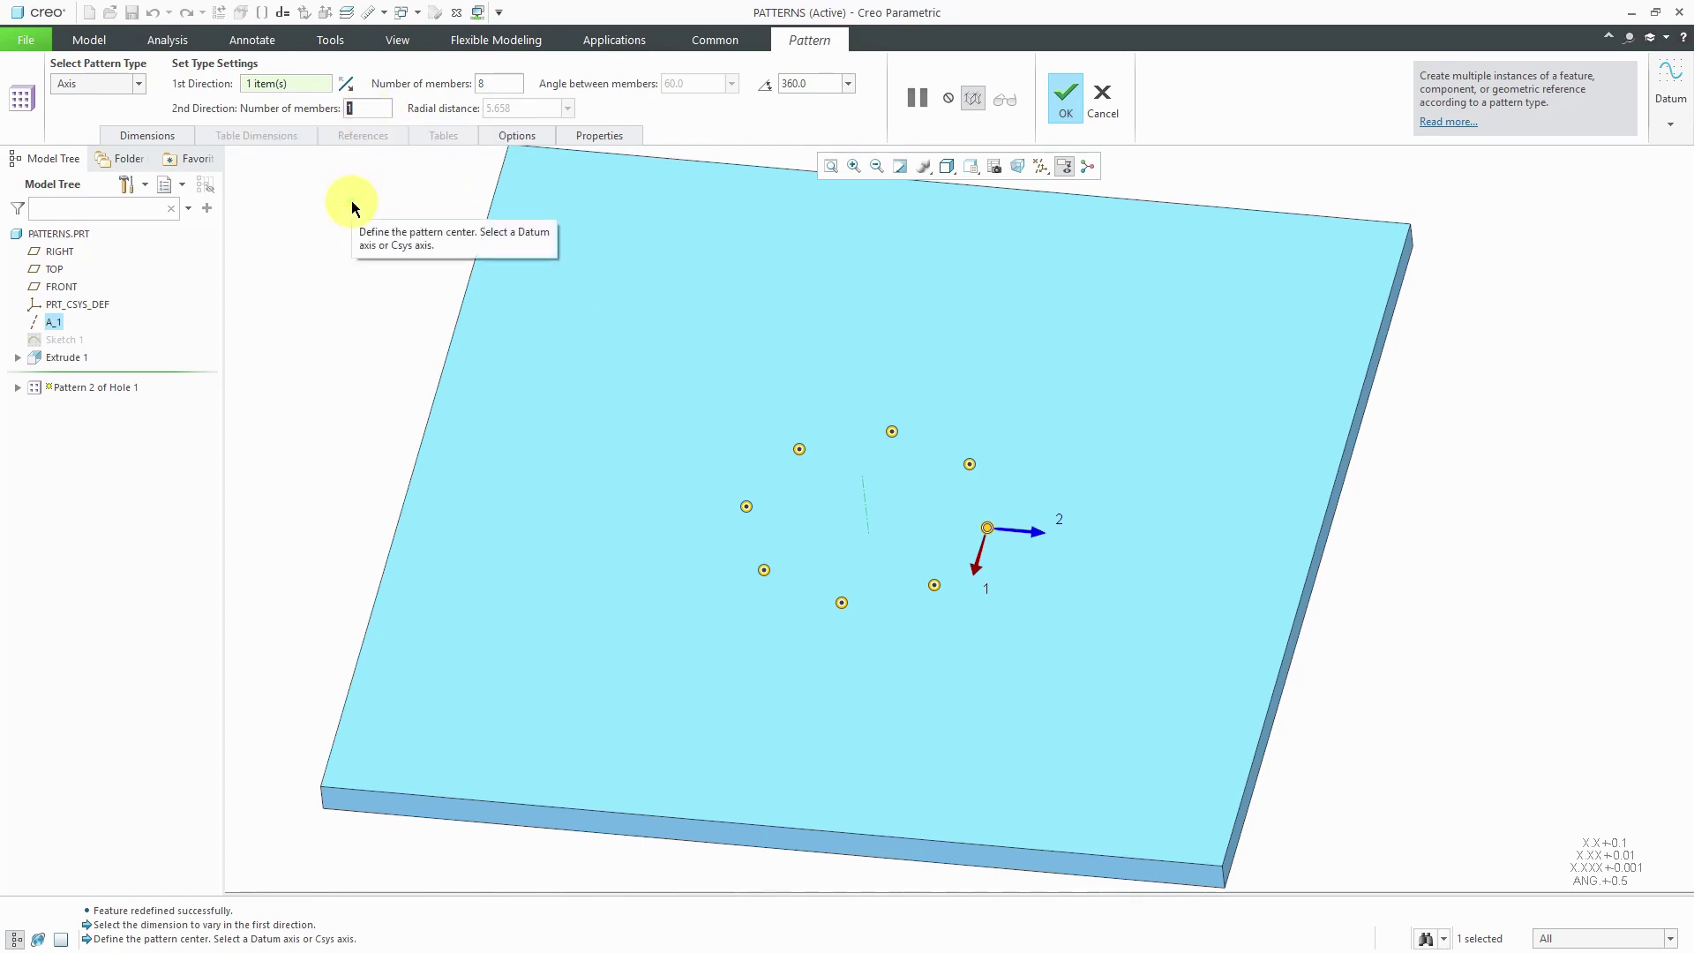
pyautogui.write('2')
pyautogui.press('Return')
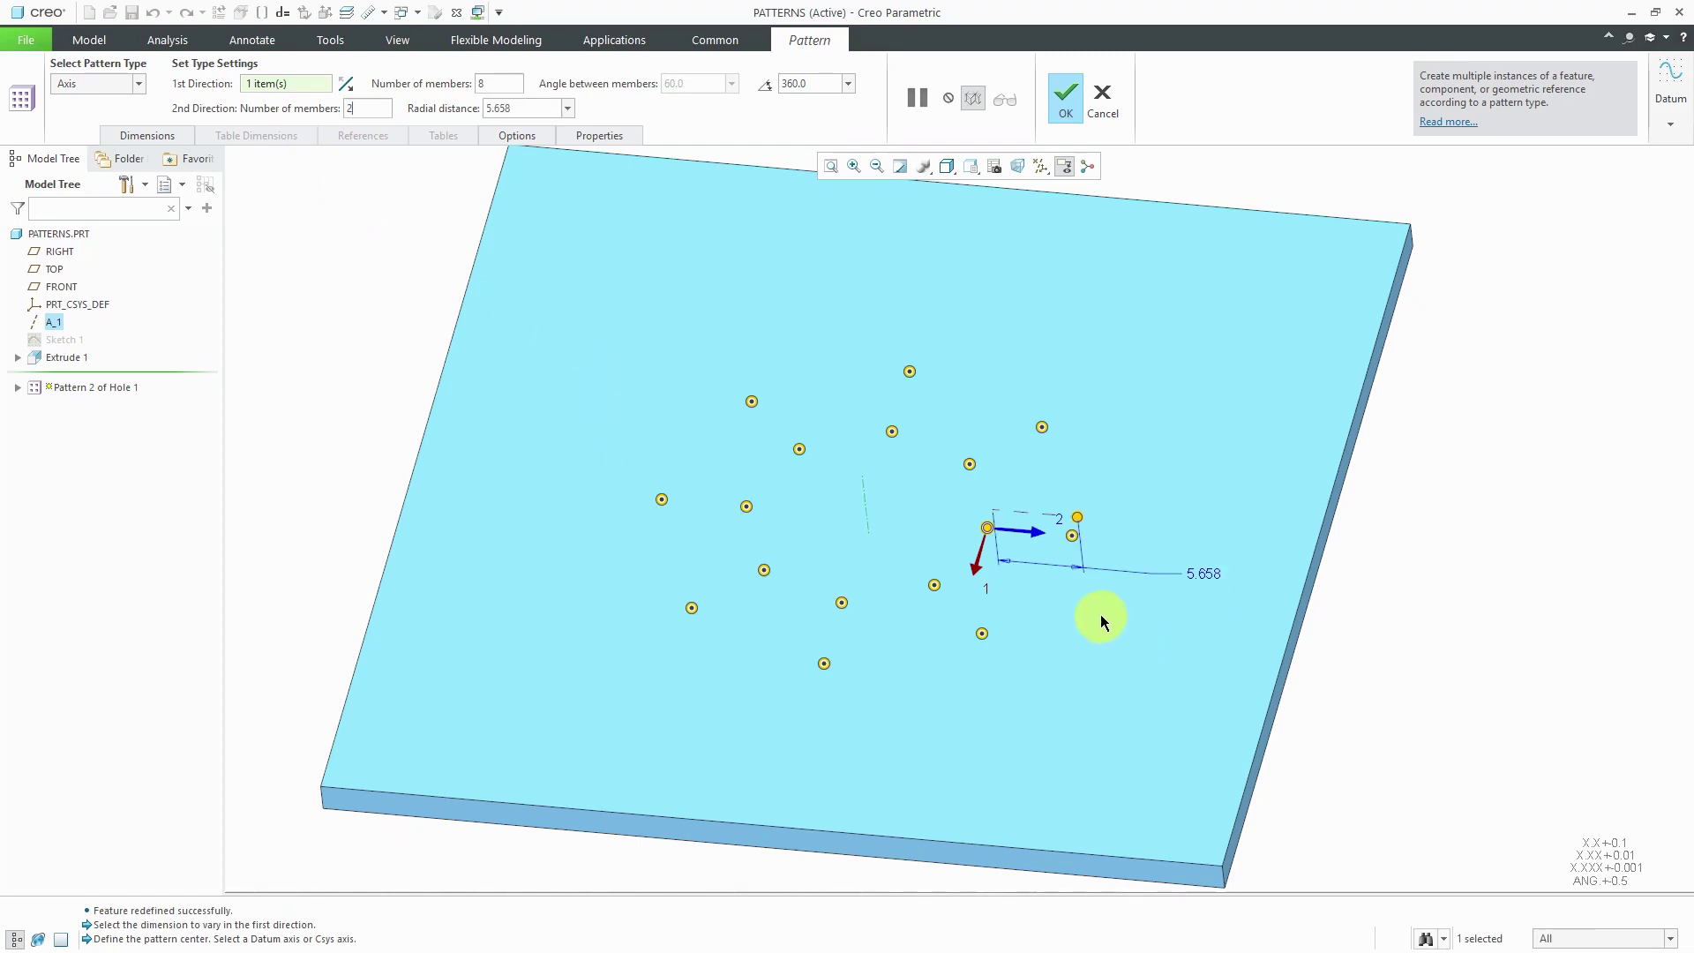
pyautogui.moveTo(1082, 516); pyautogui.dragTo(1116, 520)
pyautogui.doubleClick(1244, 578)
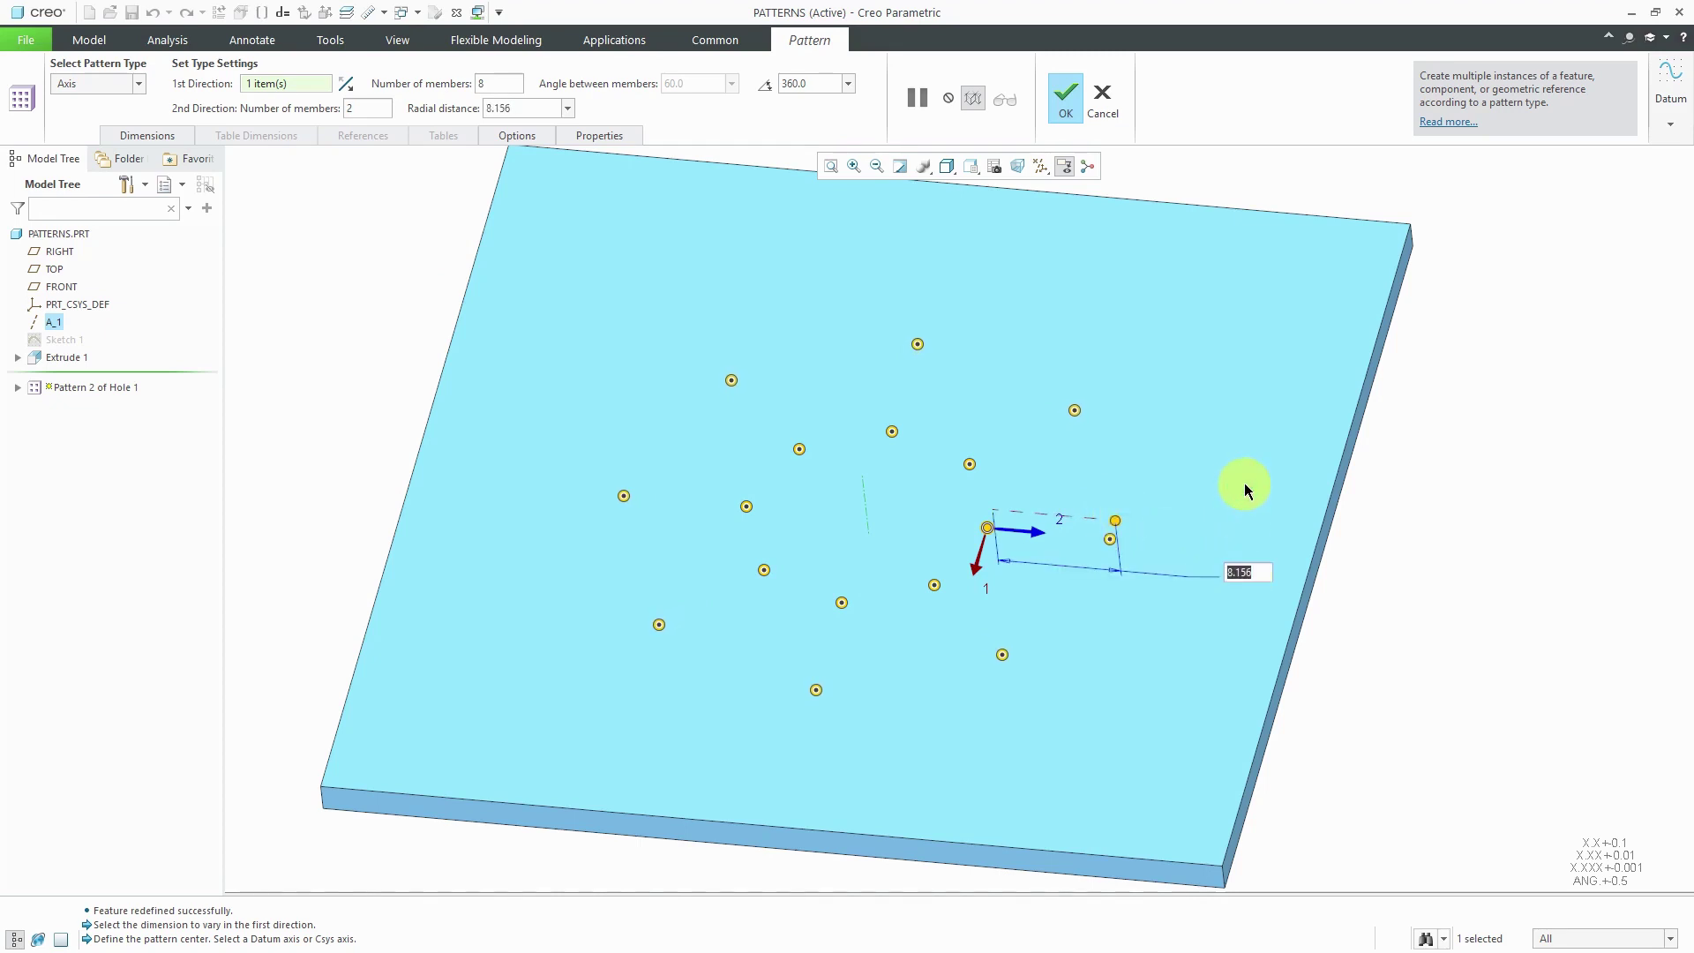
pyautogui.write('8')
pyautogui.press('Return')
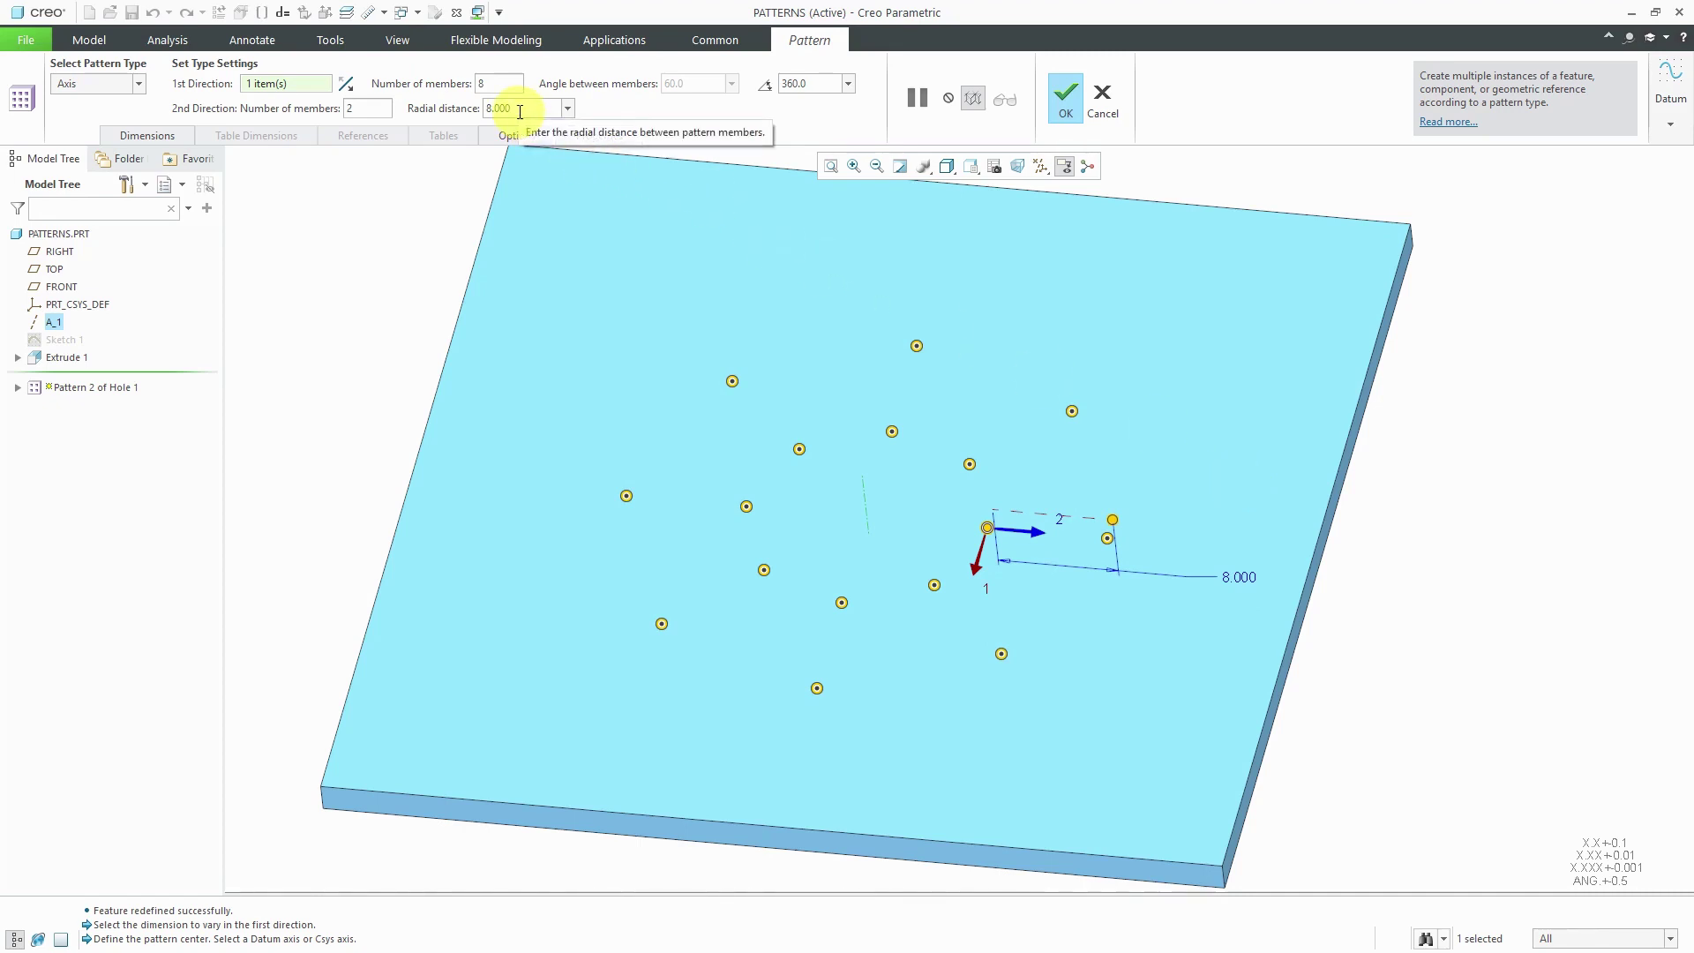
pyautogui.click(365, 108)
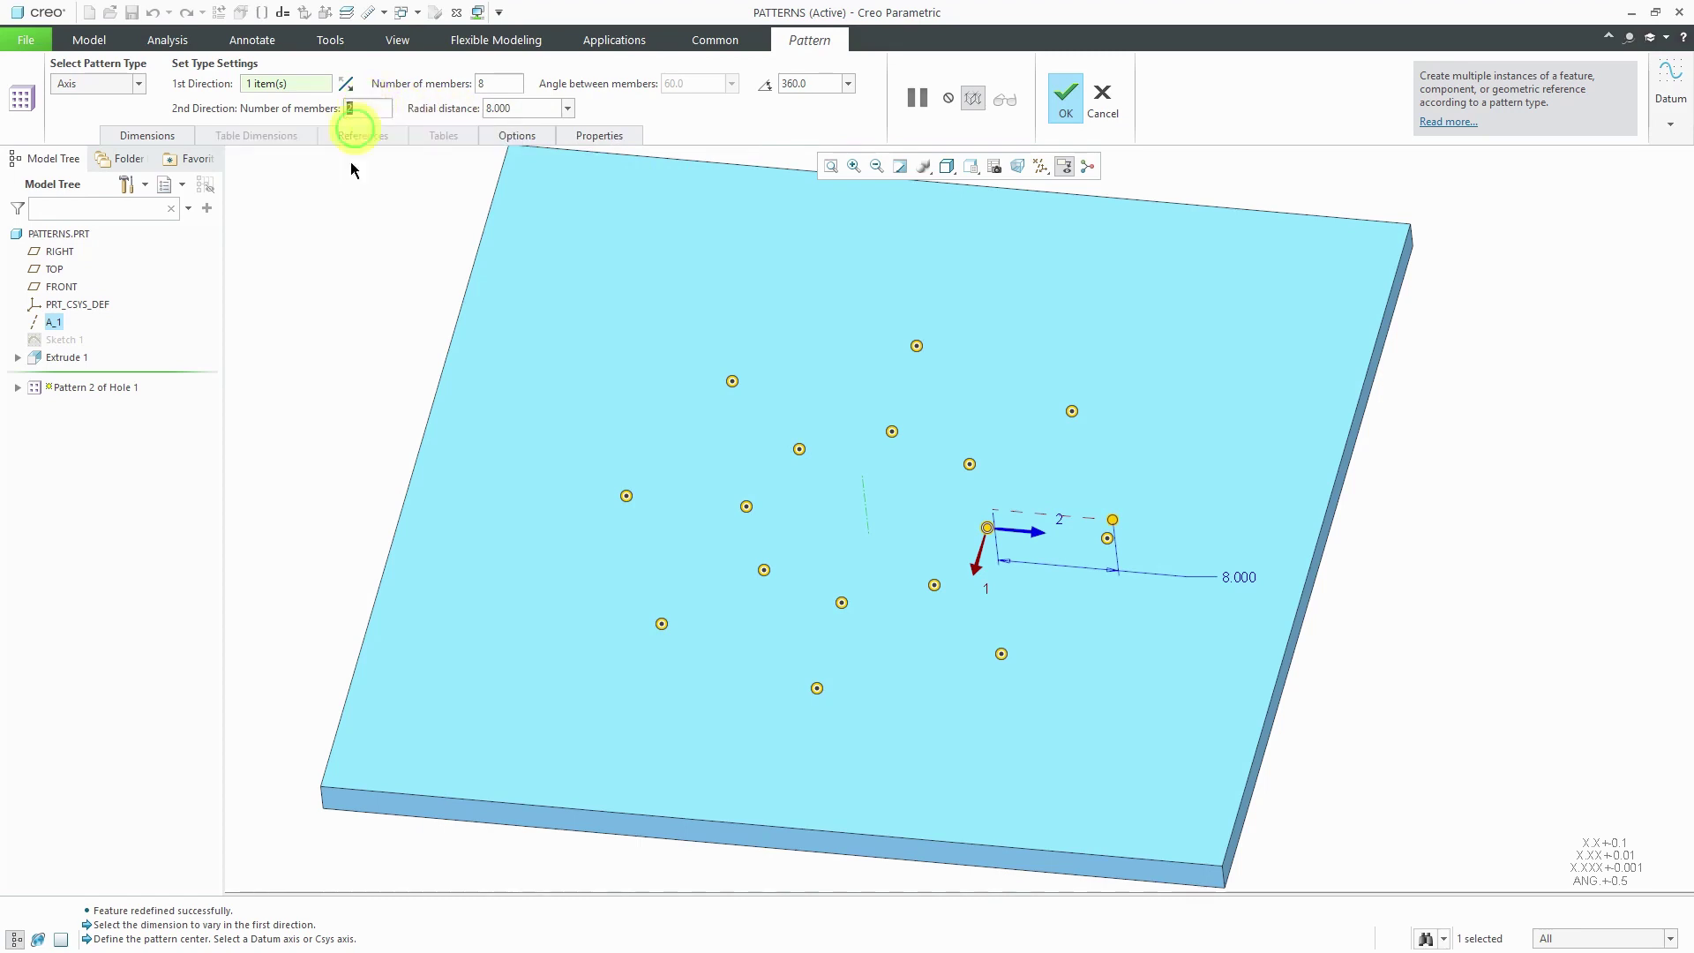
pyautogui.write('3')
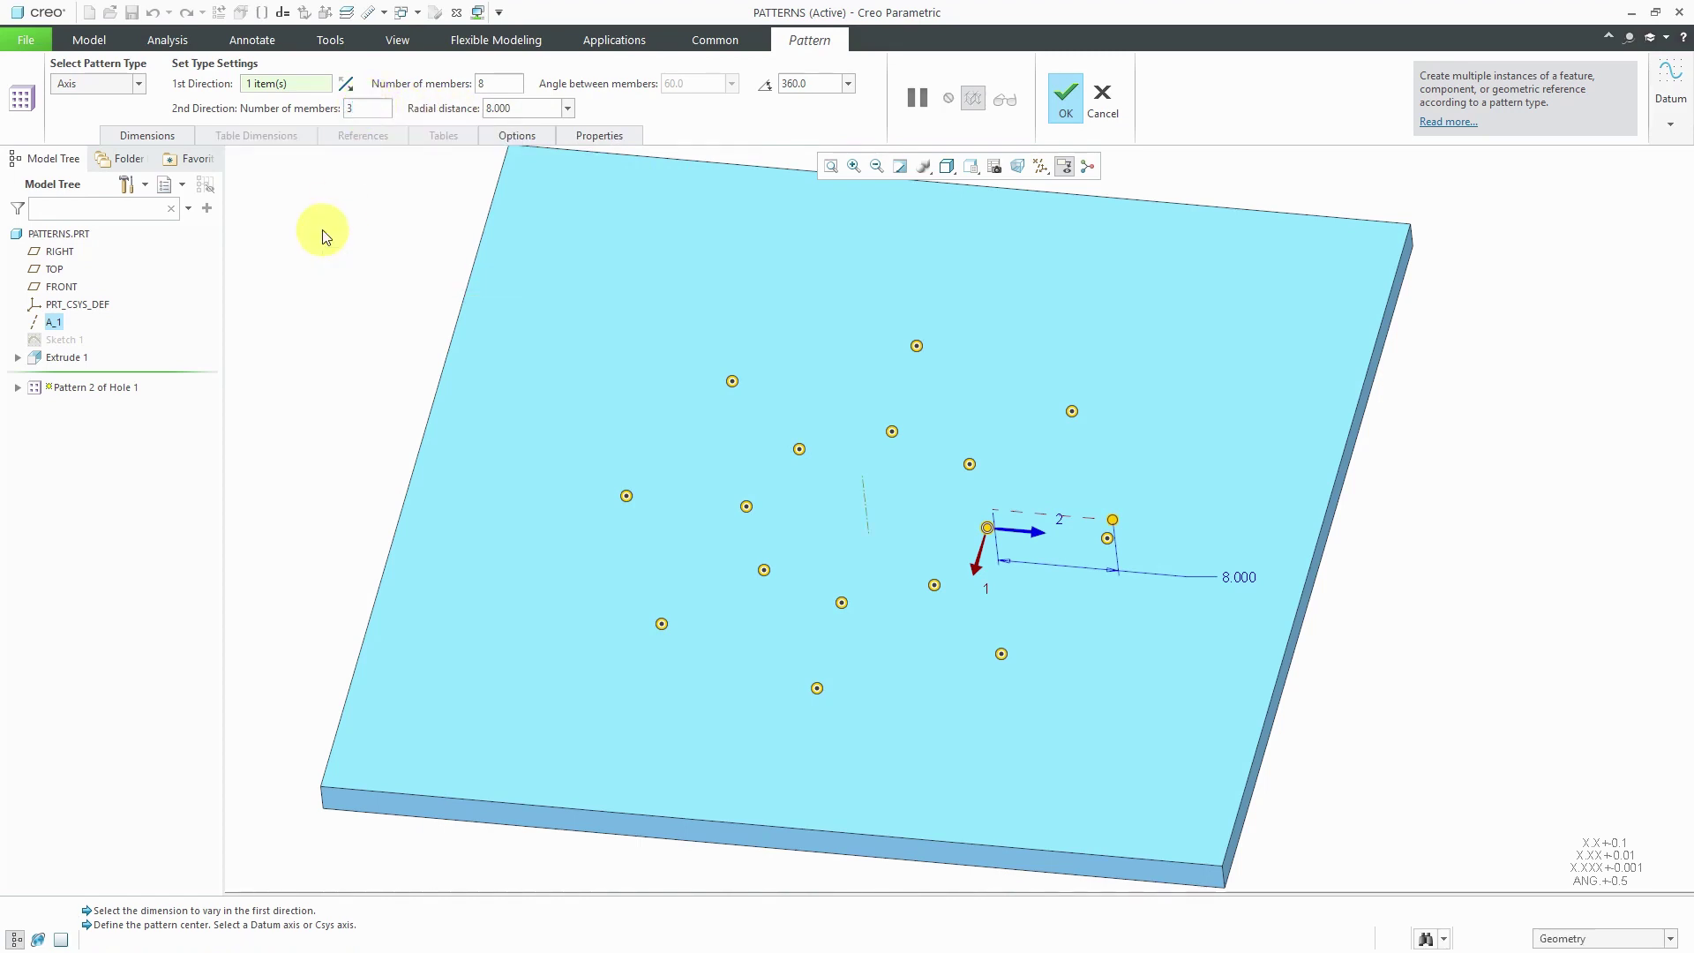
pyautogui.press('Return')
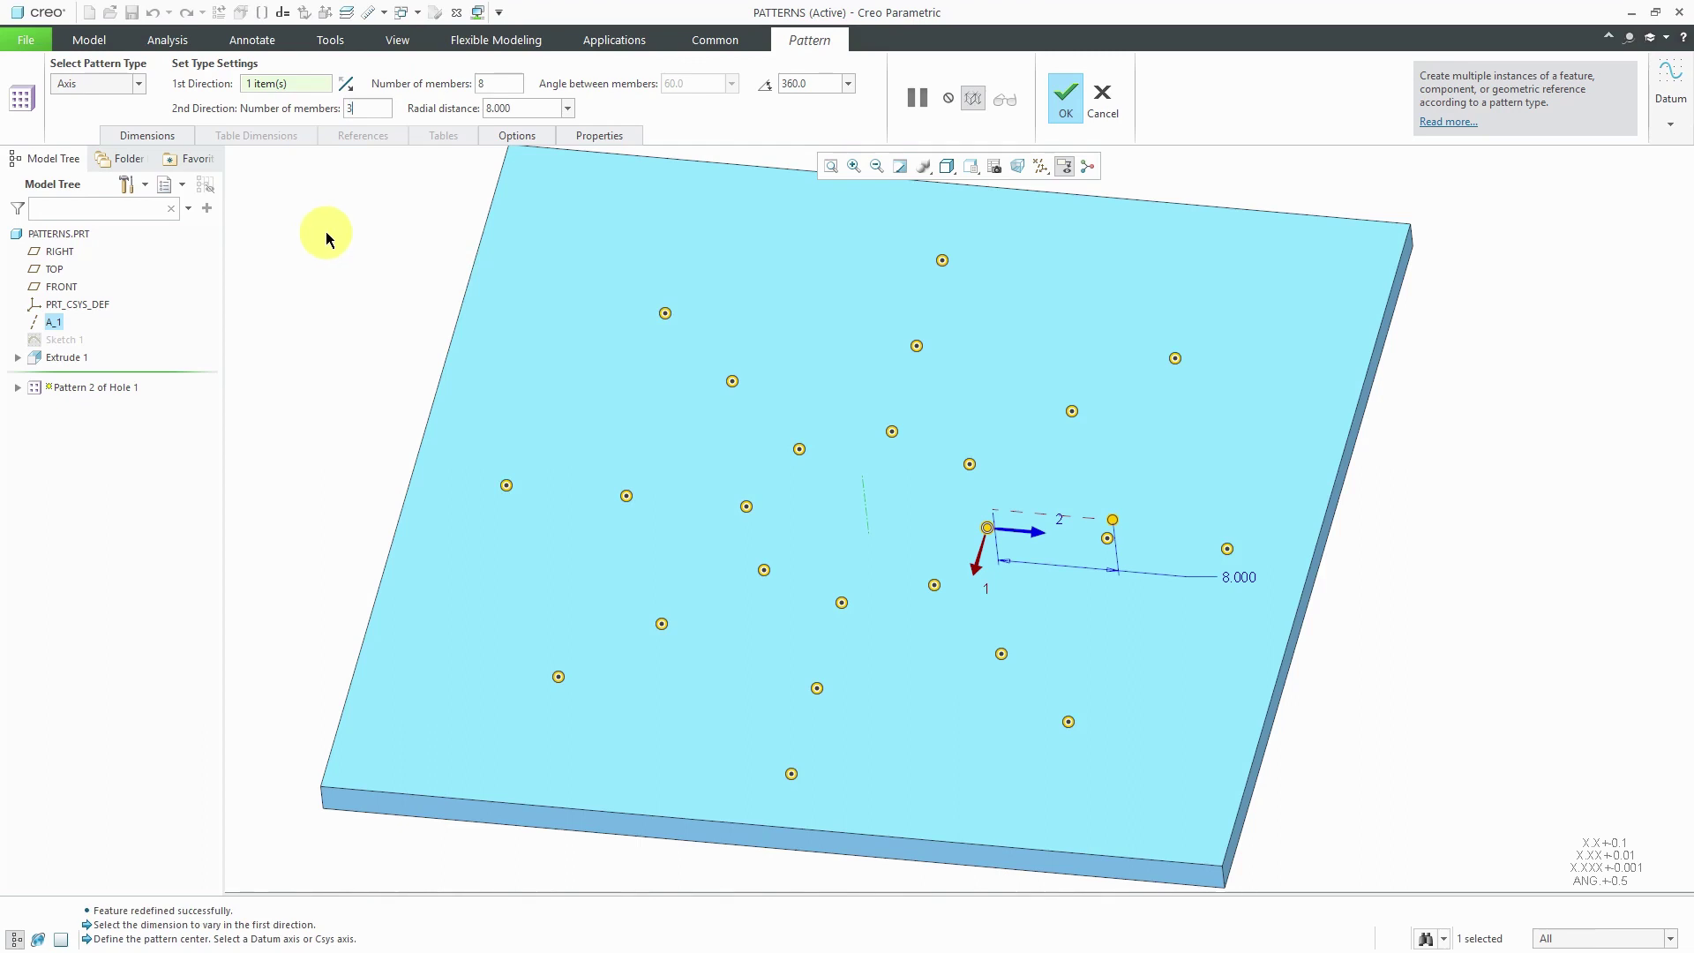
# Review the regeneration options, finish the 24-hole pattern, and orbit toward the top
pyautogui.click(515, 135)
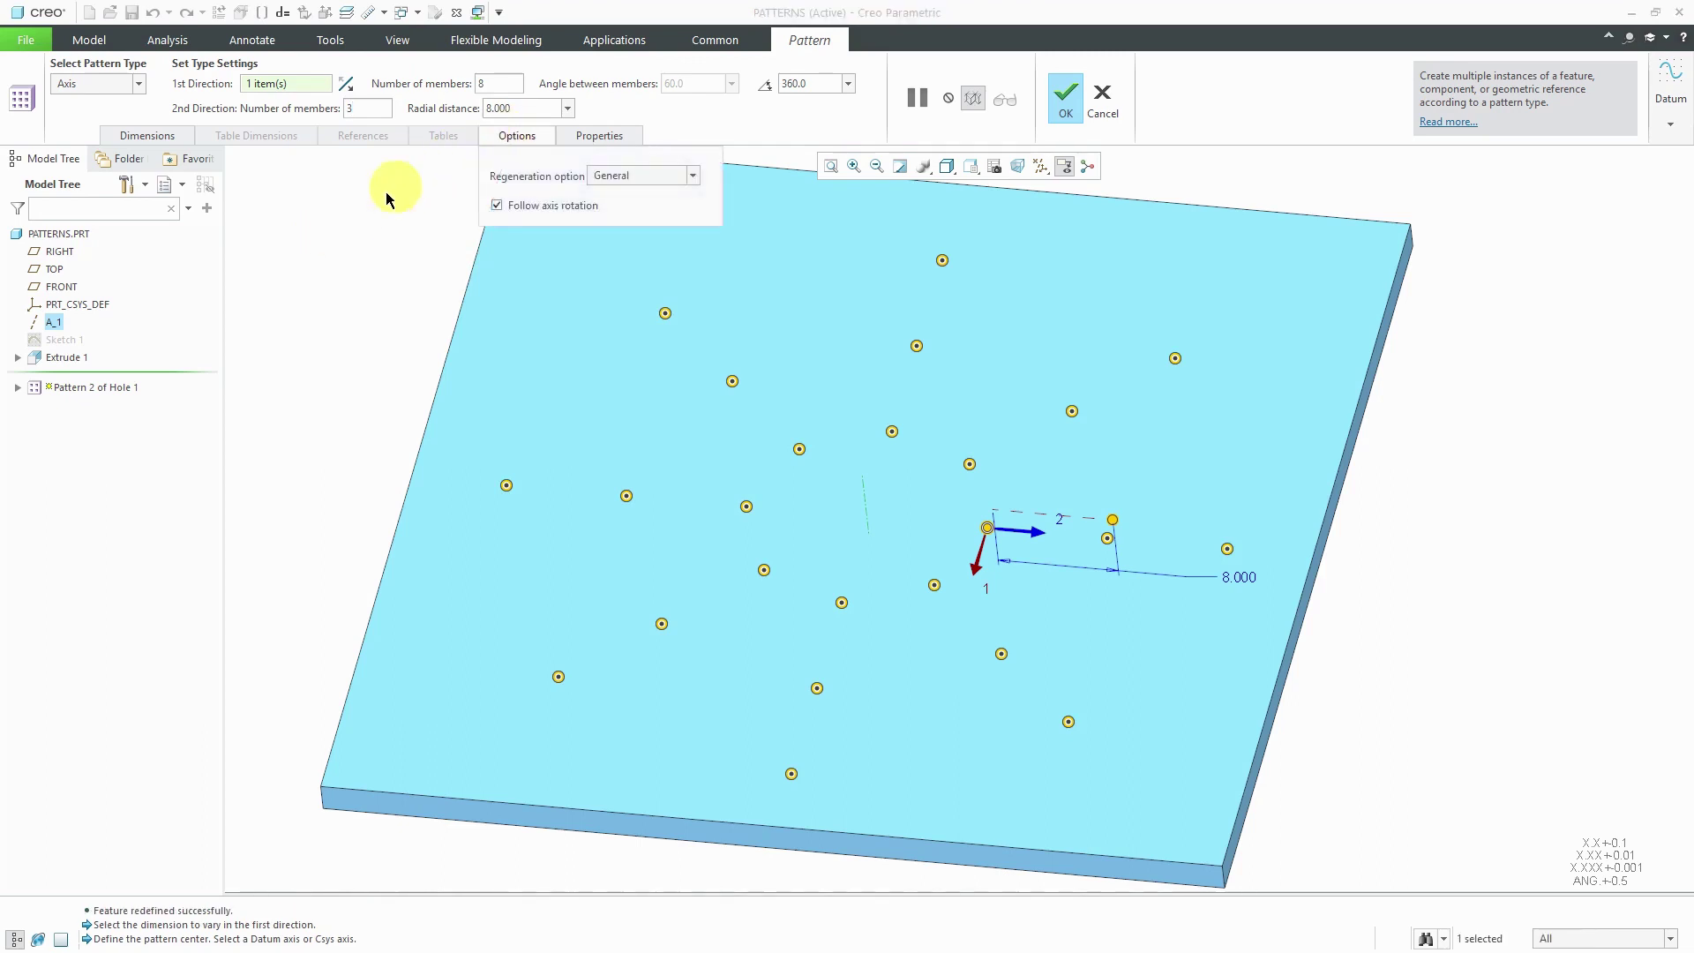
pyautogui.click(695, 175)
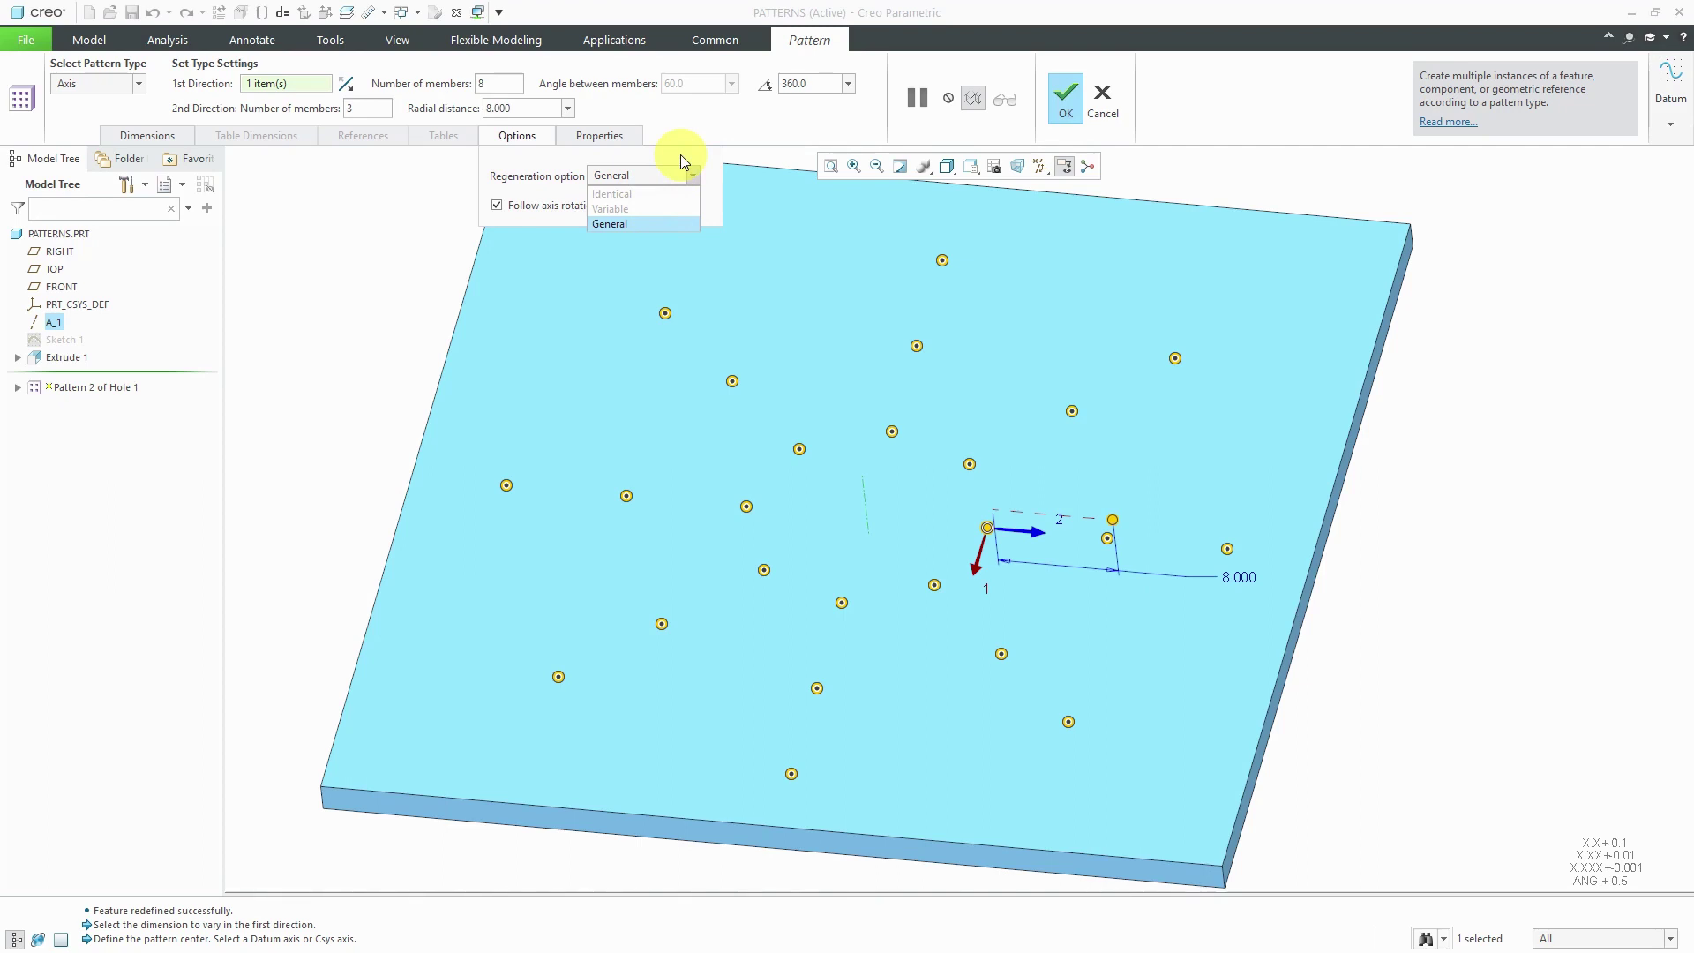
pyautogui.click(1066, 113)
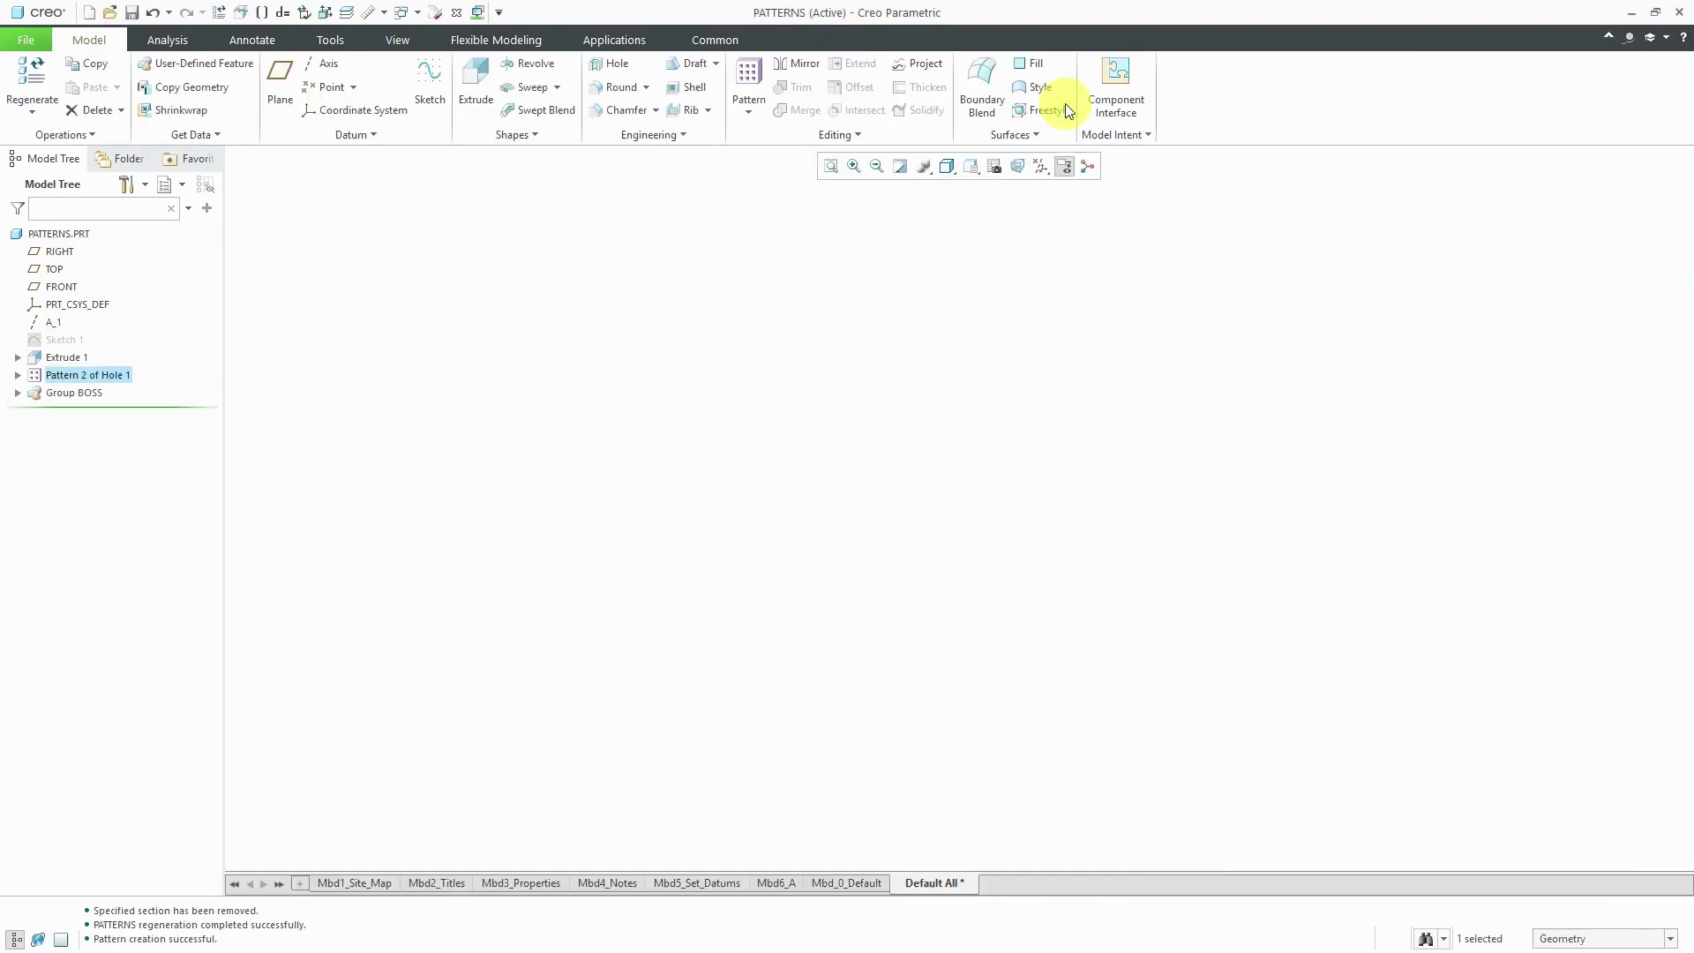
pyautogui.moveTo(379, 332); pyautogui.dragTo(442, 396, button='middle')
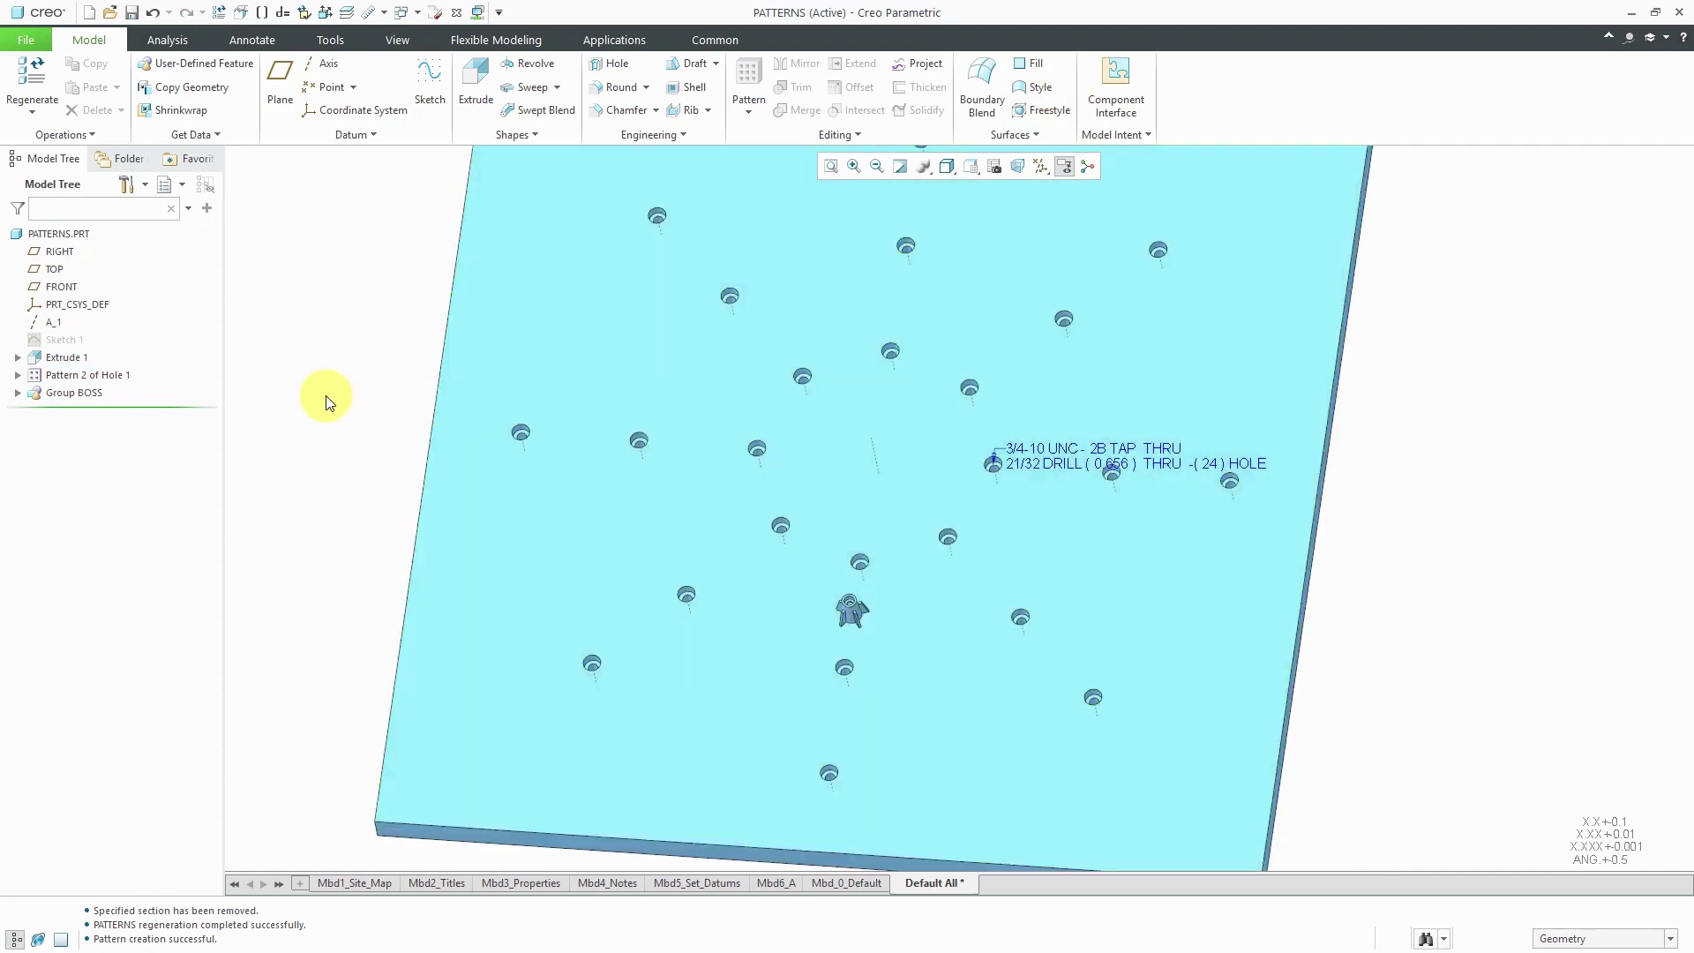
# Start a pattern on Group BOSS and set its type to Axis
pyautogui.click(79, 394)
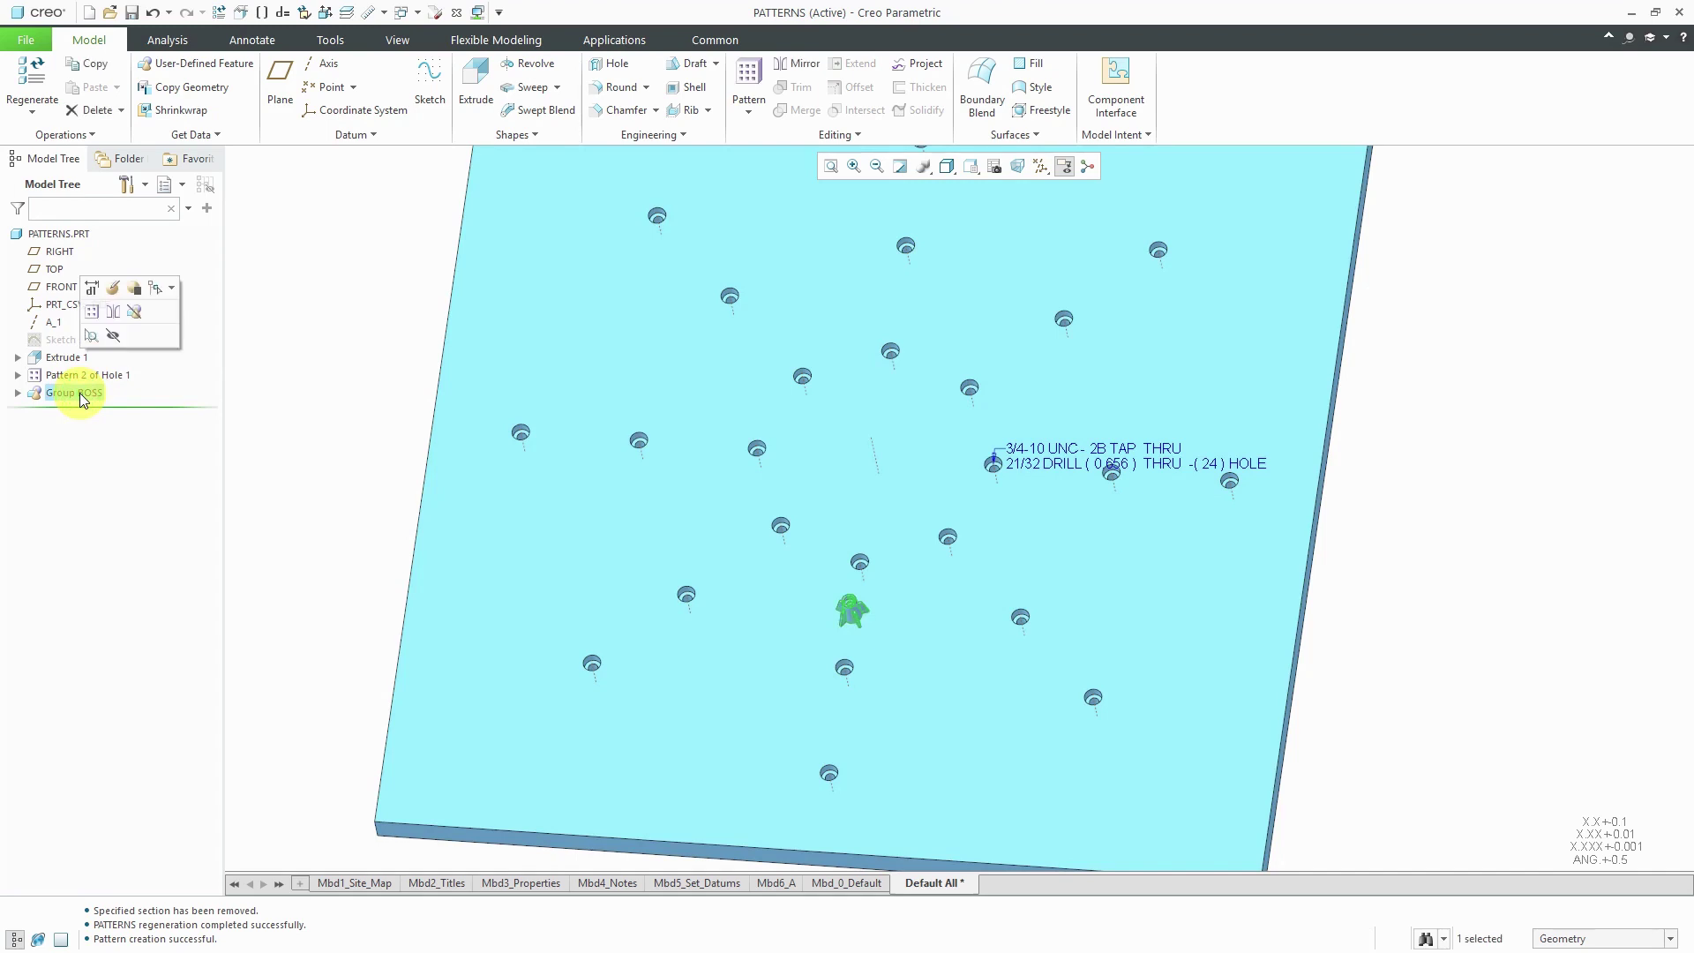
pyautogui.click(92, 314)
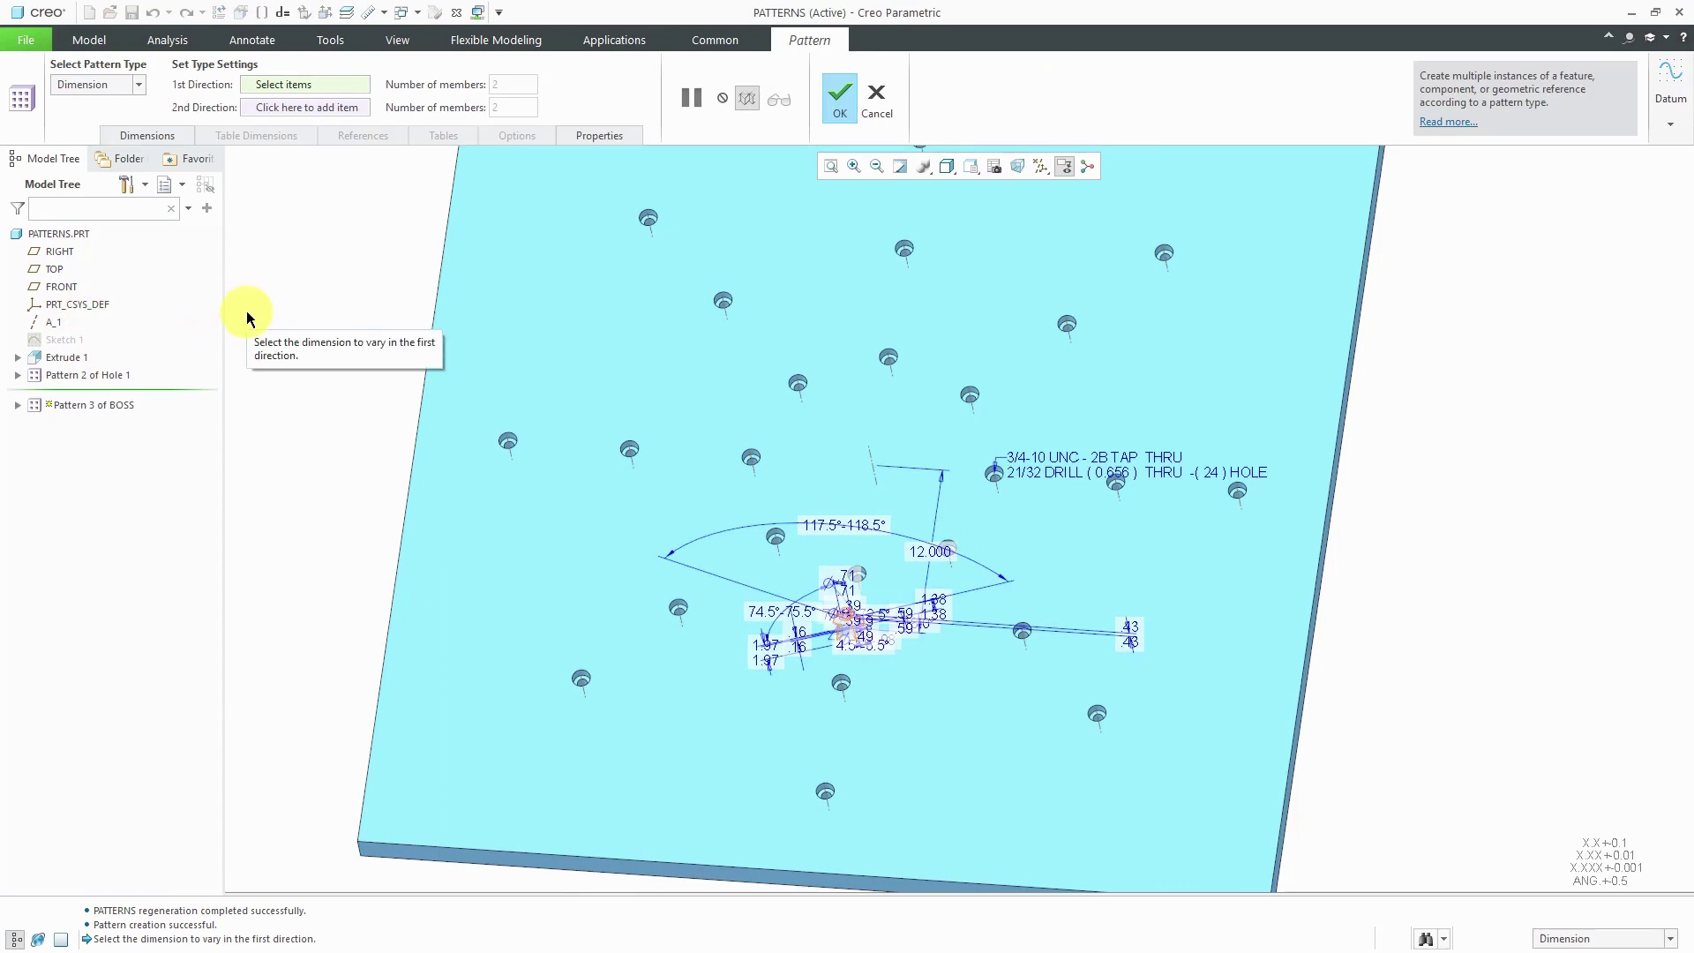
pyautogui.rightClick(246, 311)
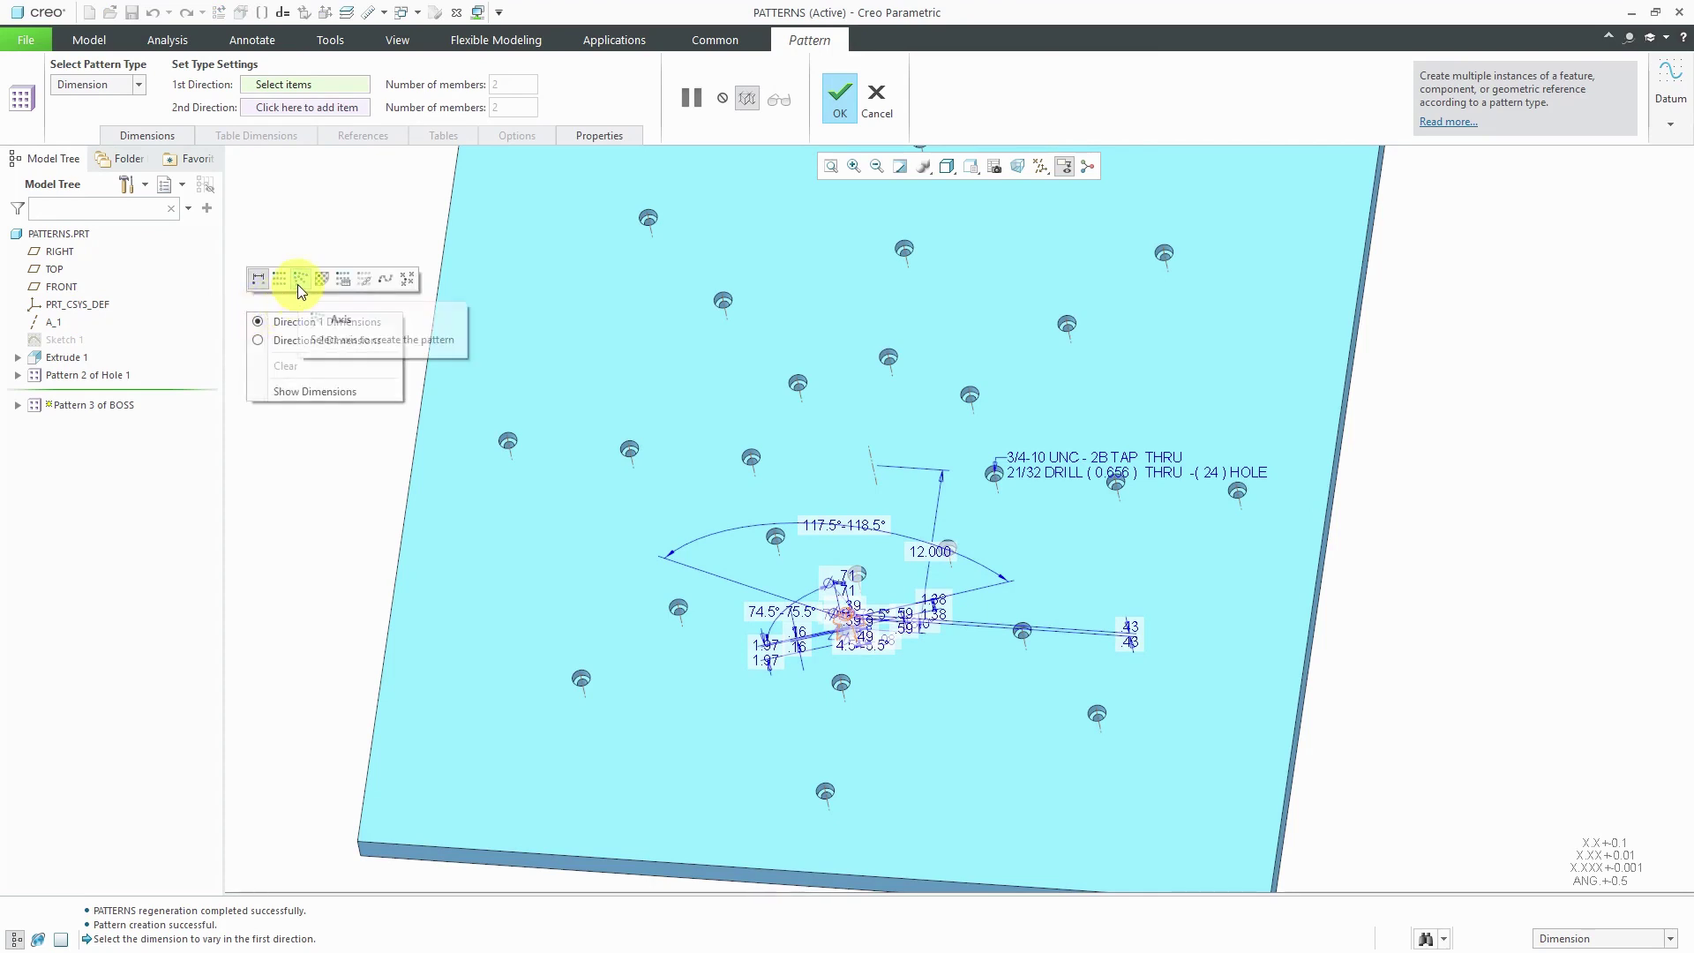
pyautogui.click(299, 281)
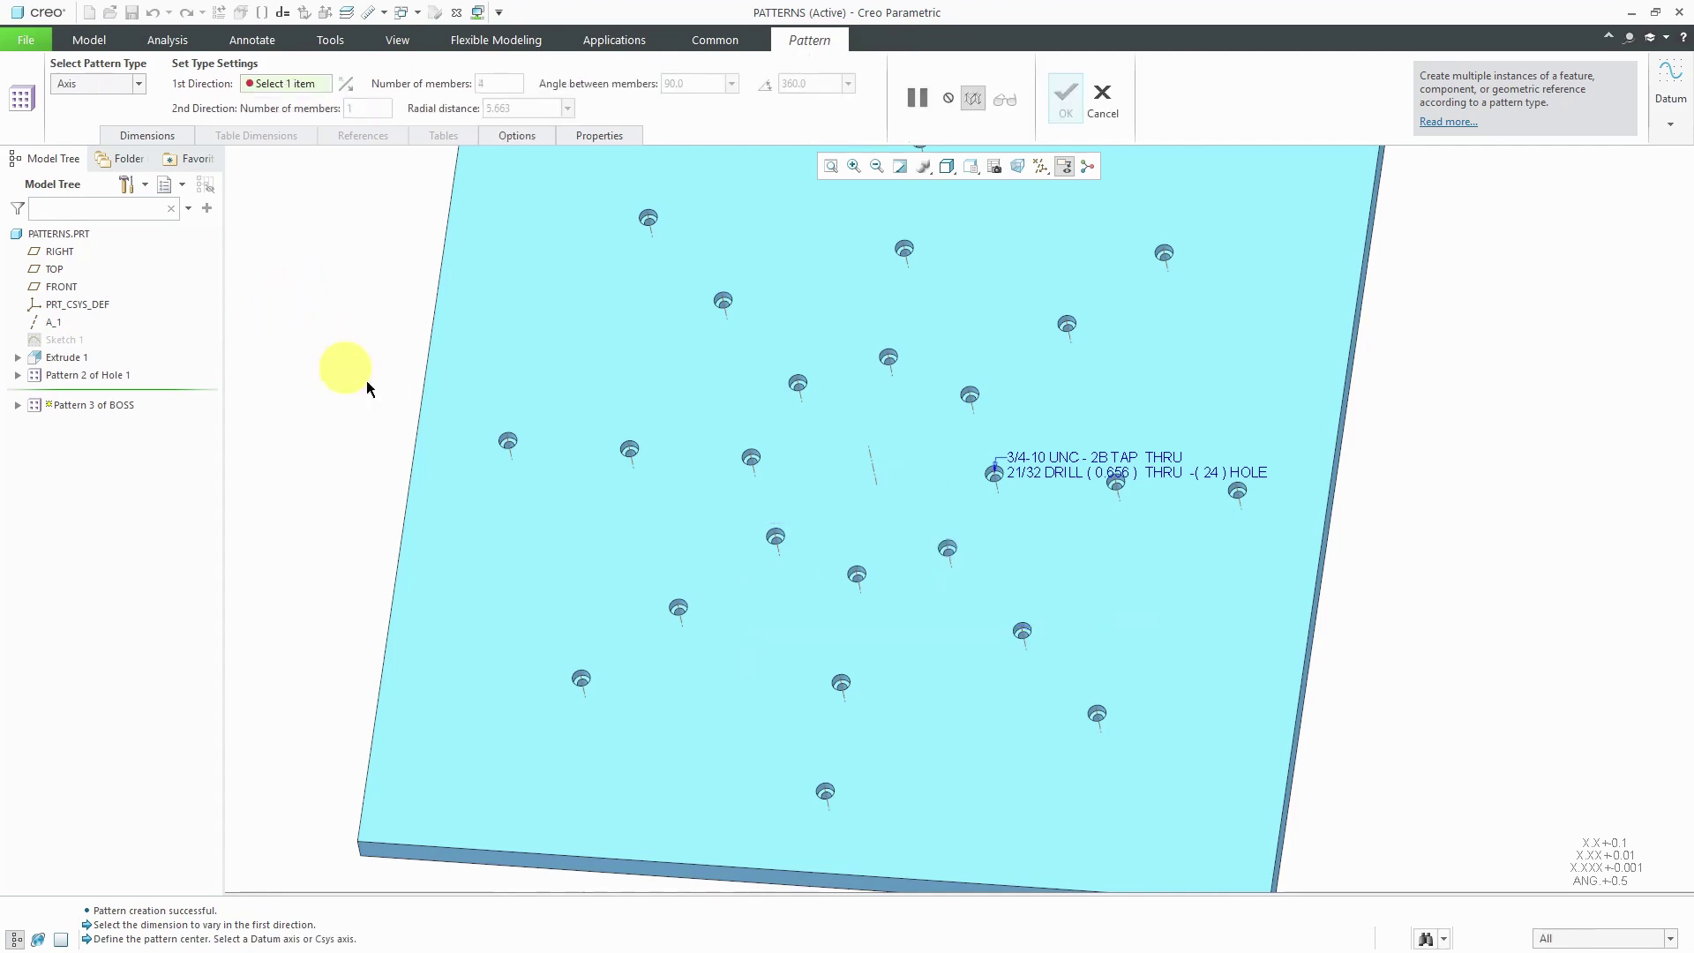
# Centre the boss pattern on axis A_1 with 6 members over 360°, viewed top-down
pyautogui.click(875, 464)
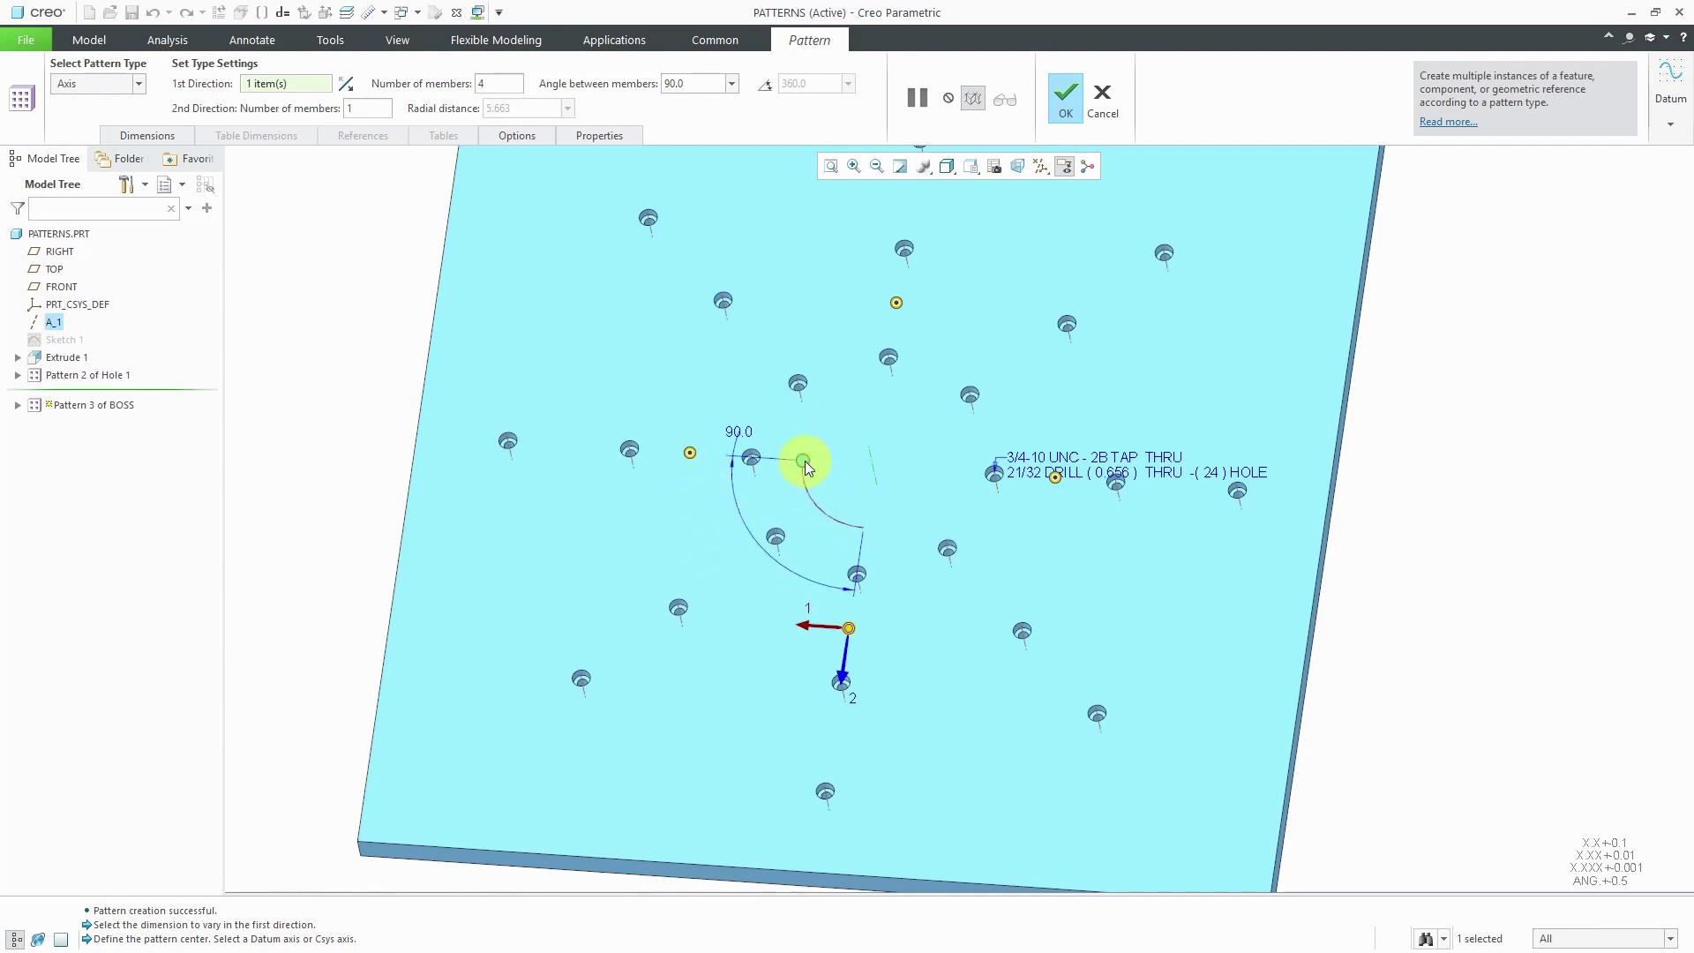
pyautogui.moveTo(802, 461); pyautogui.dragTo(809, 494)
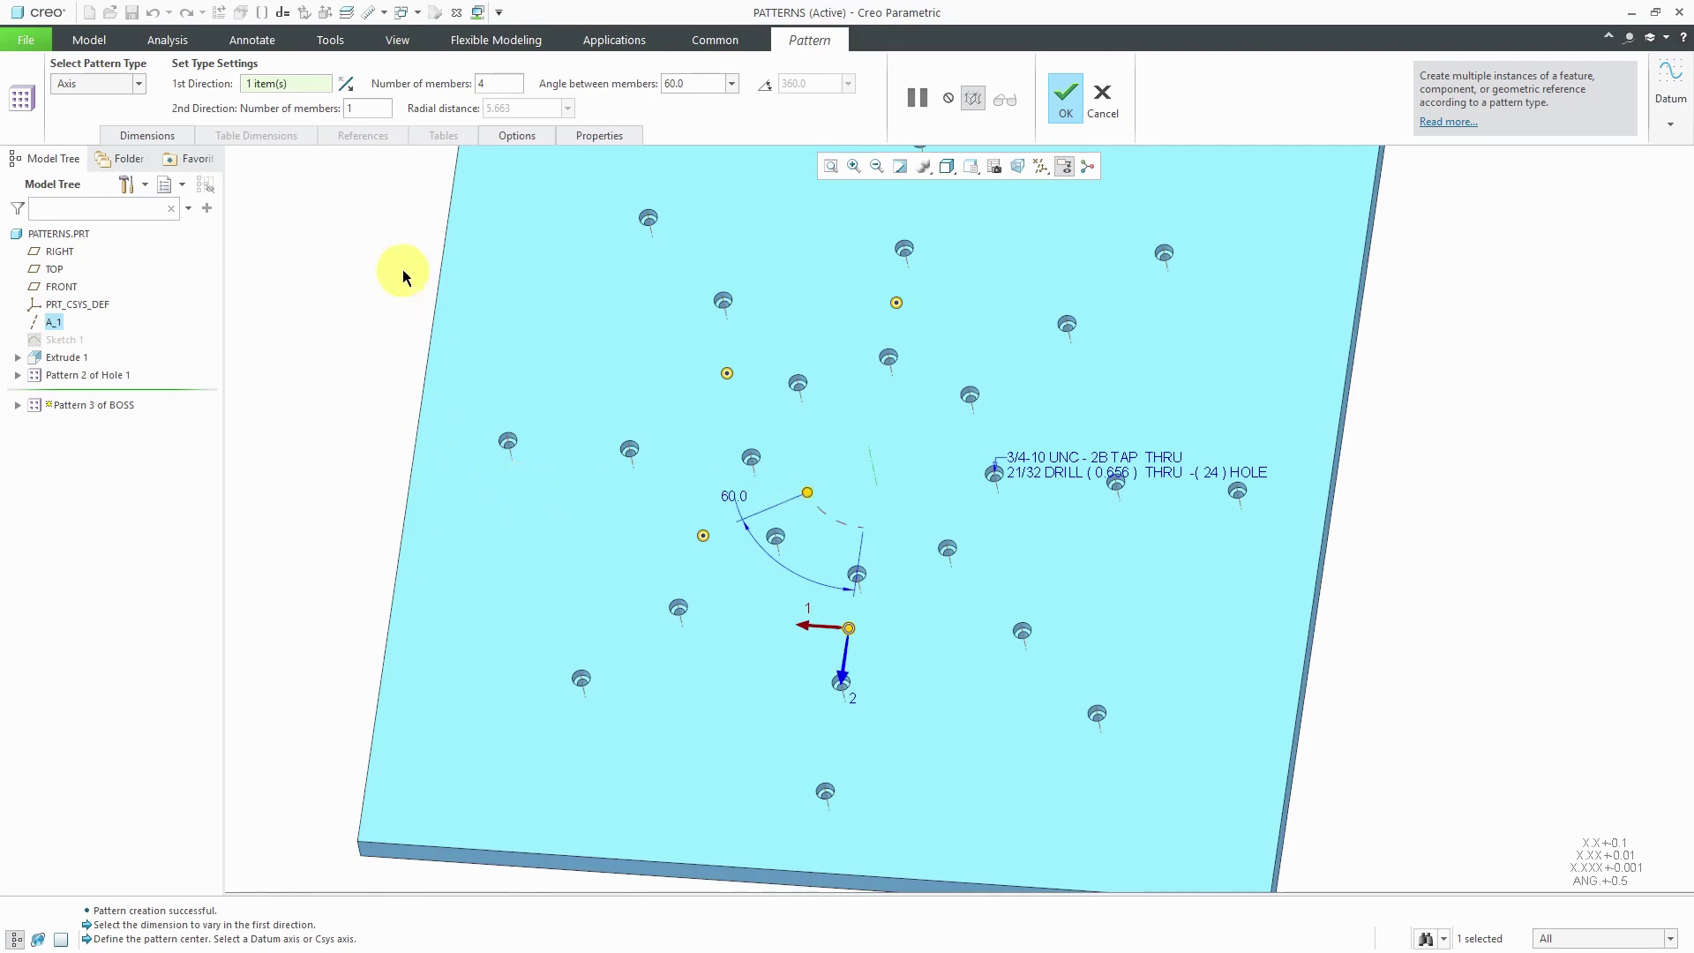
pyautogui.doubleClick(515, 81)
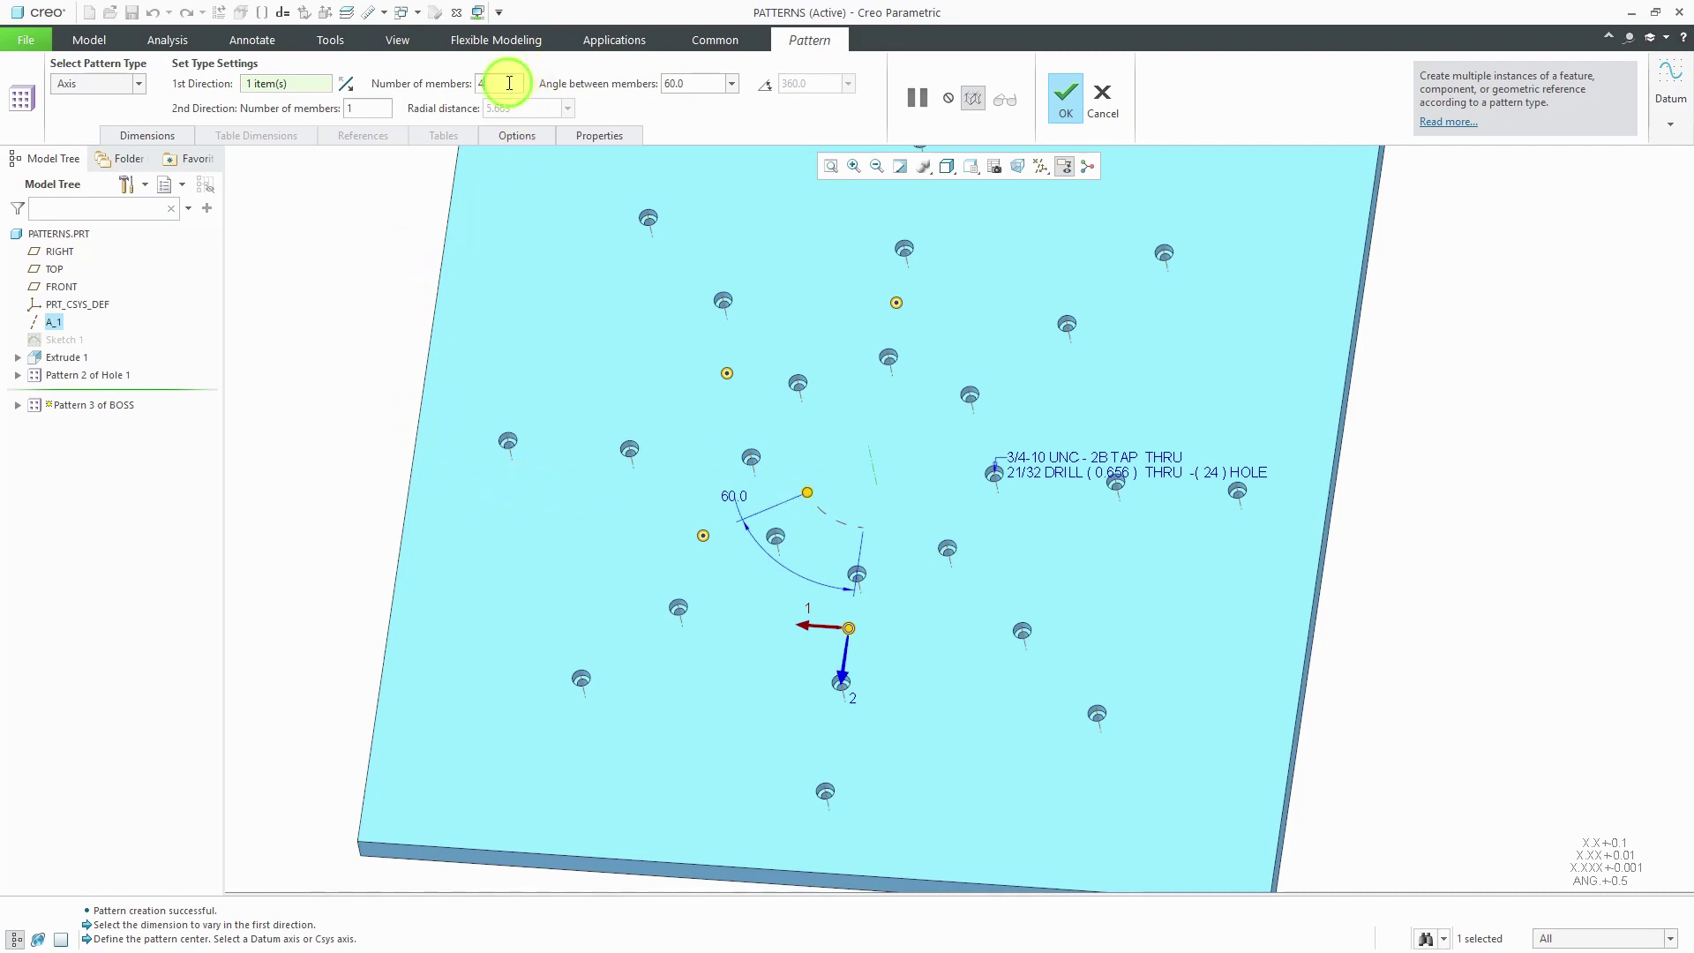
pyautogui.write('6')
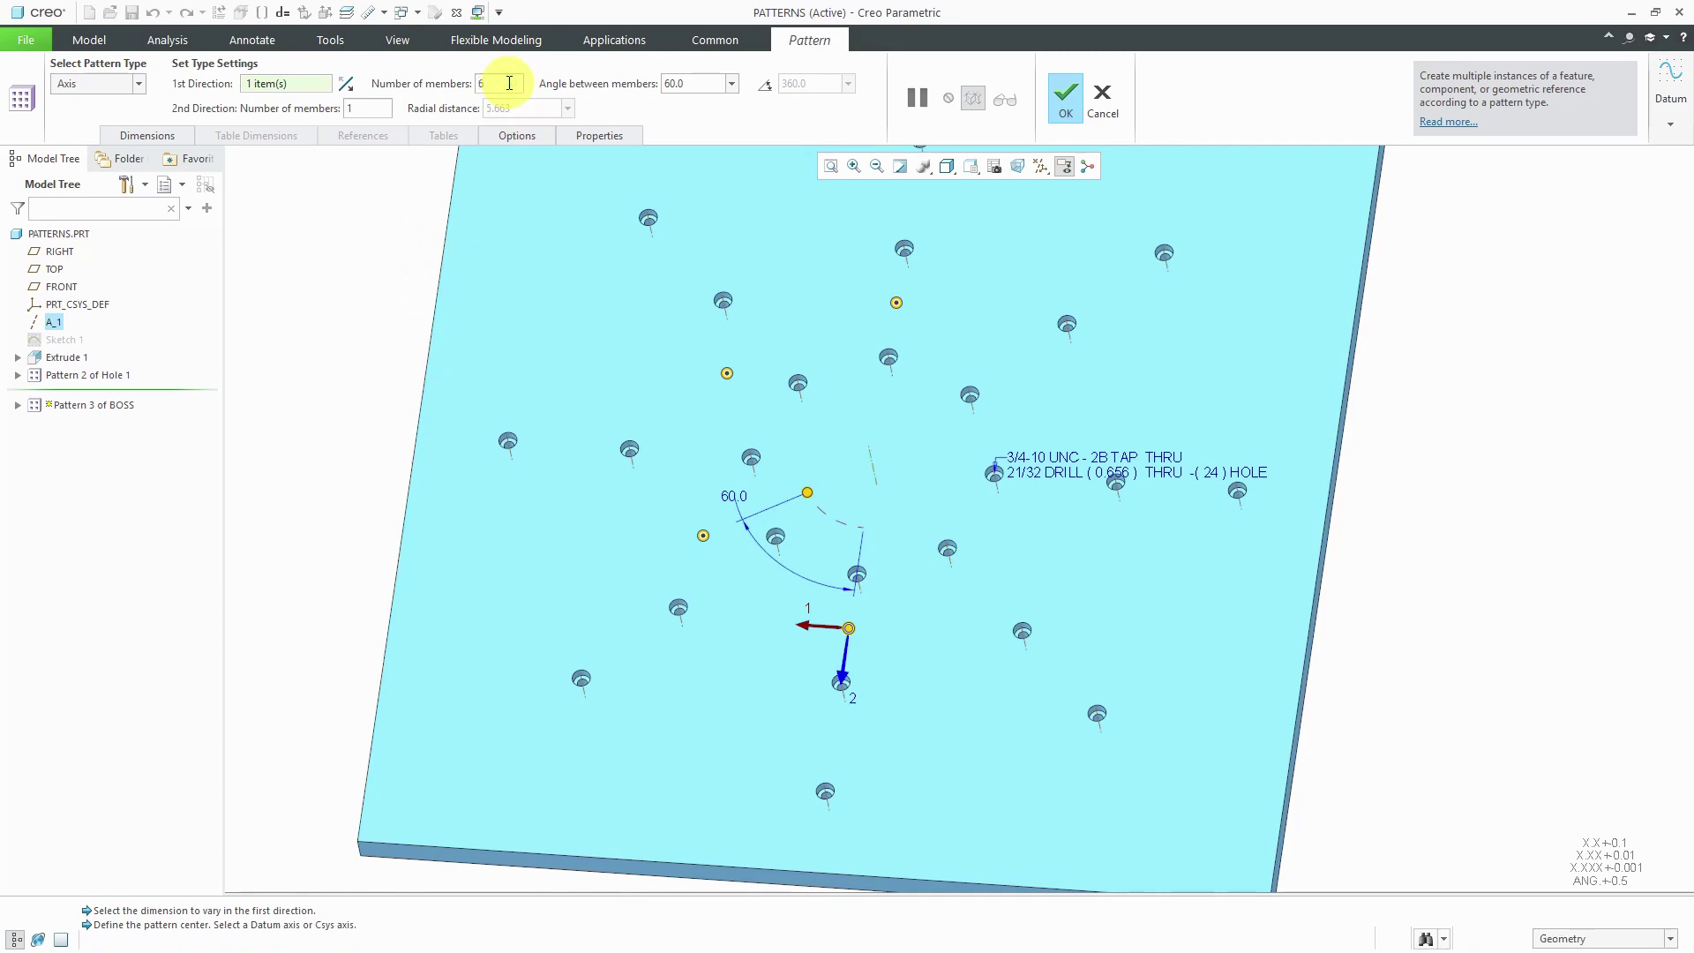
pyautogui.press('Return')
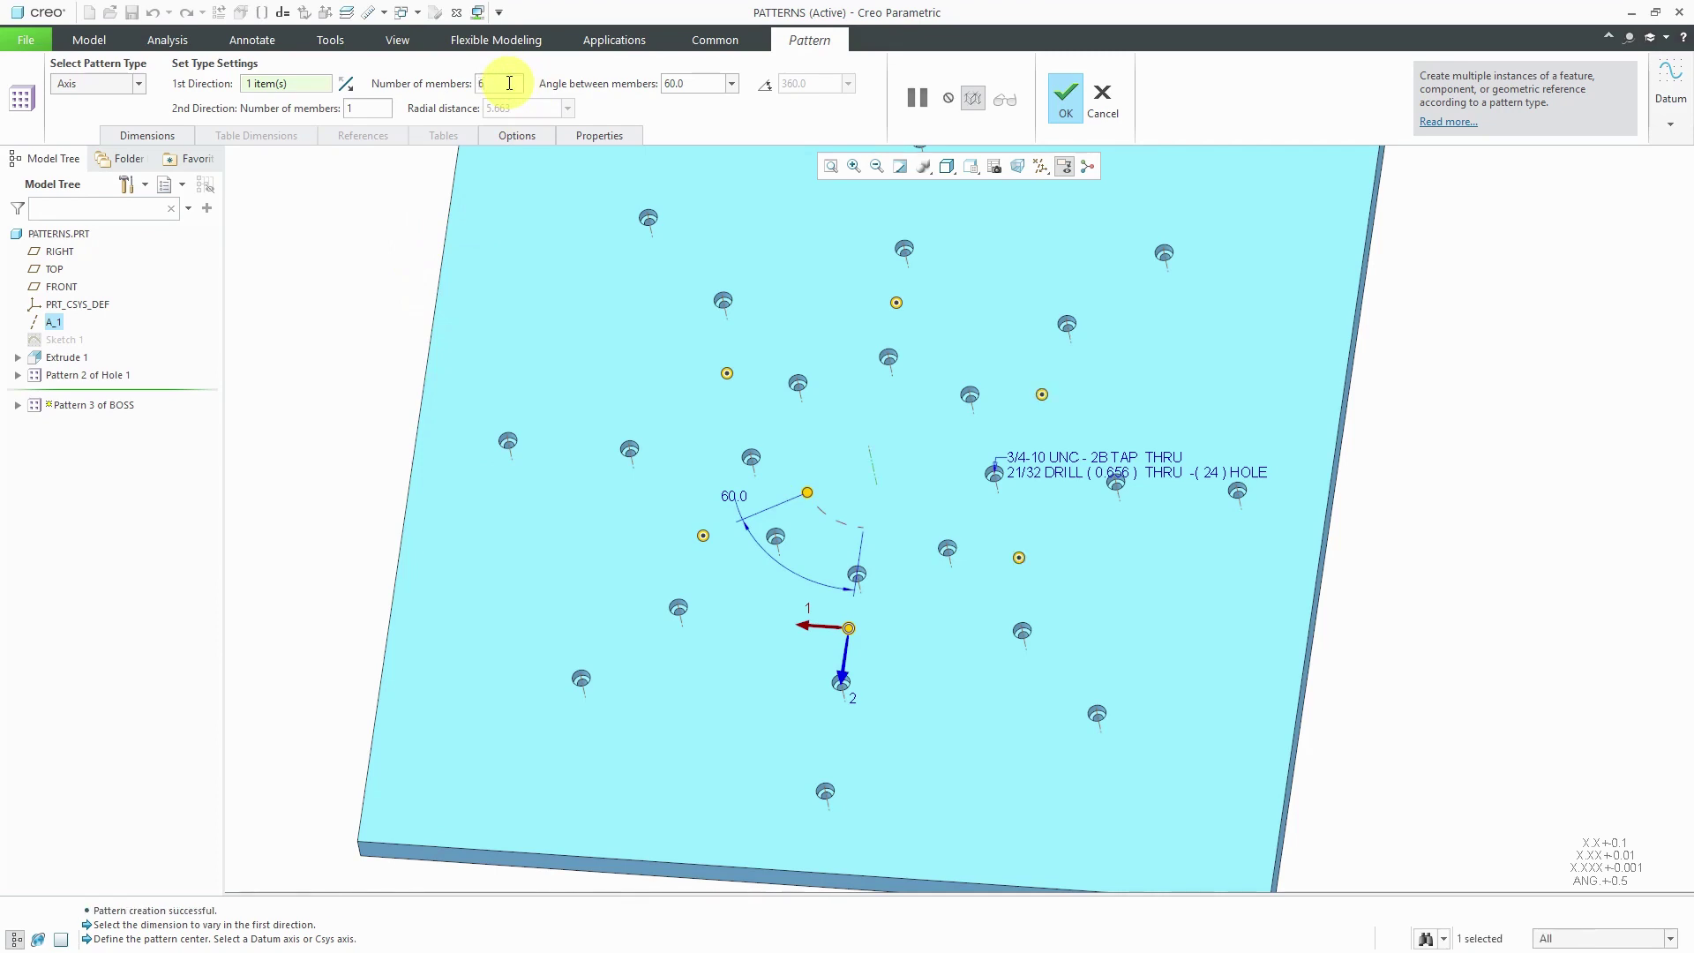
pyautogui.click(765, 83)
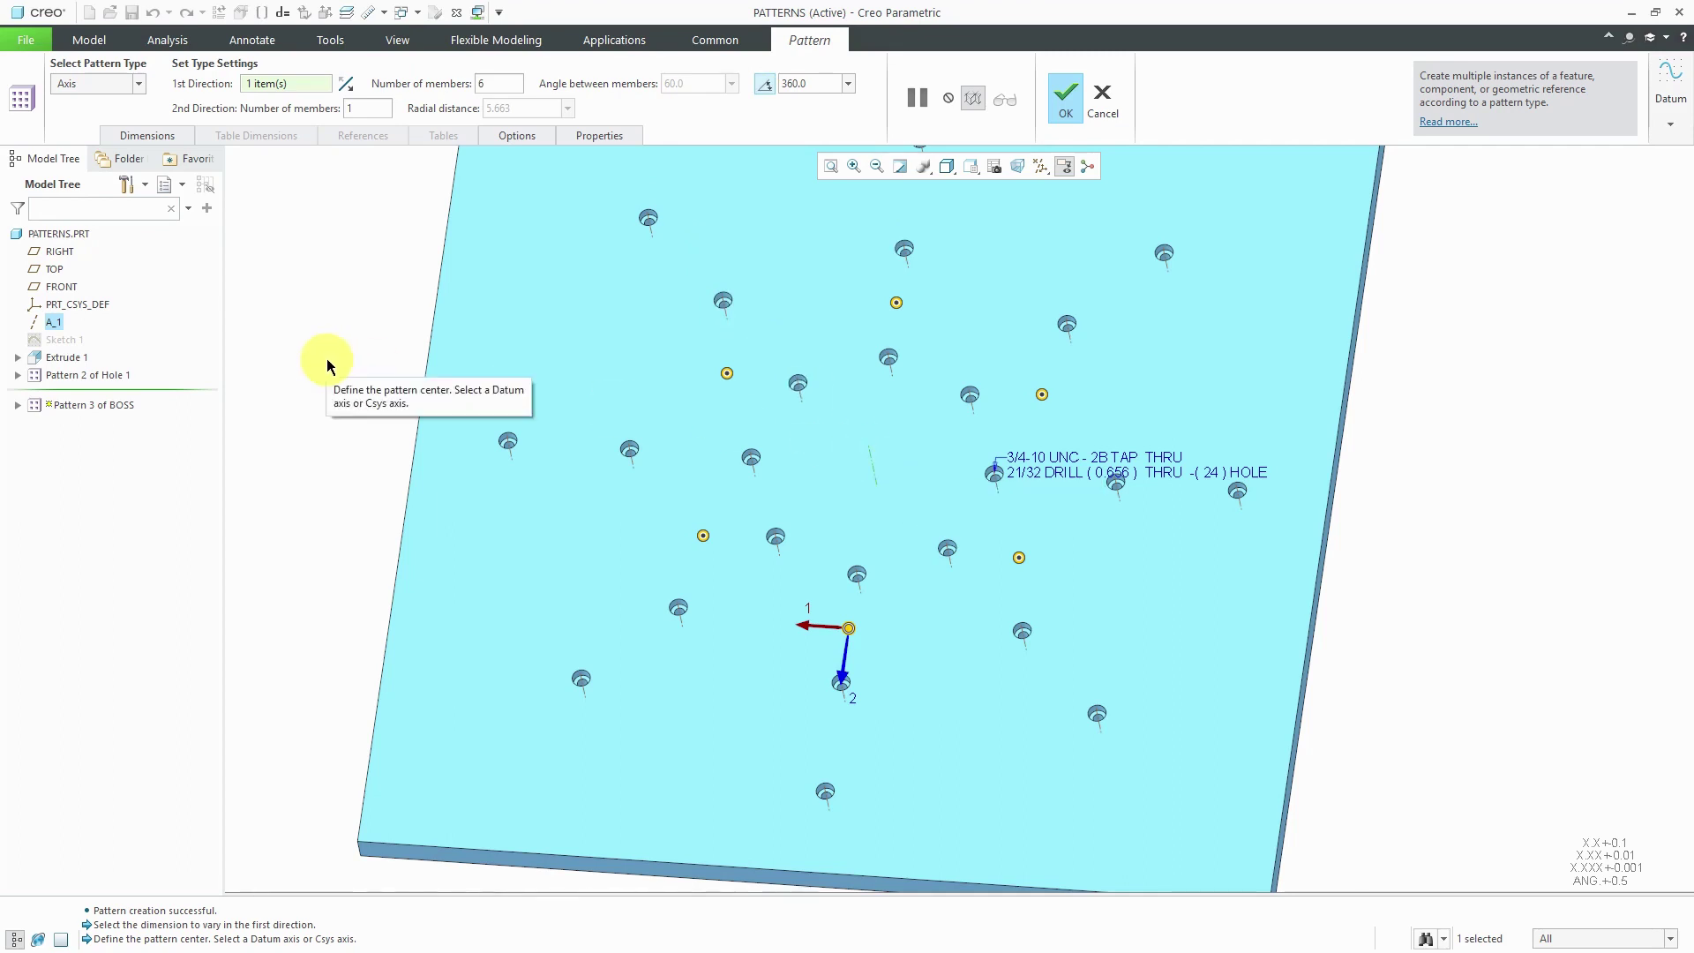
pyautogui.moveTo(341, 386); pyautogui.dragTo(341, 416, button='middle')
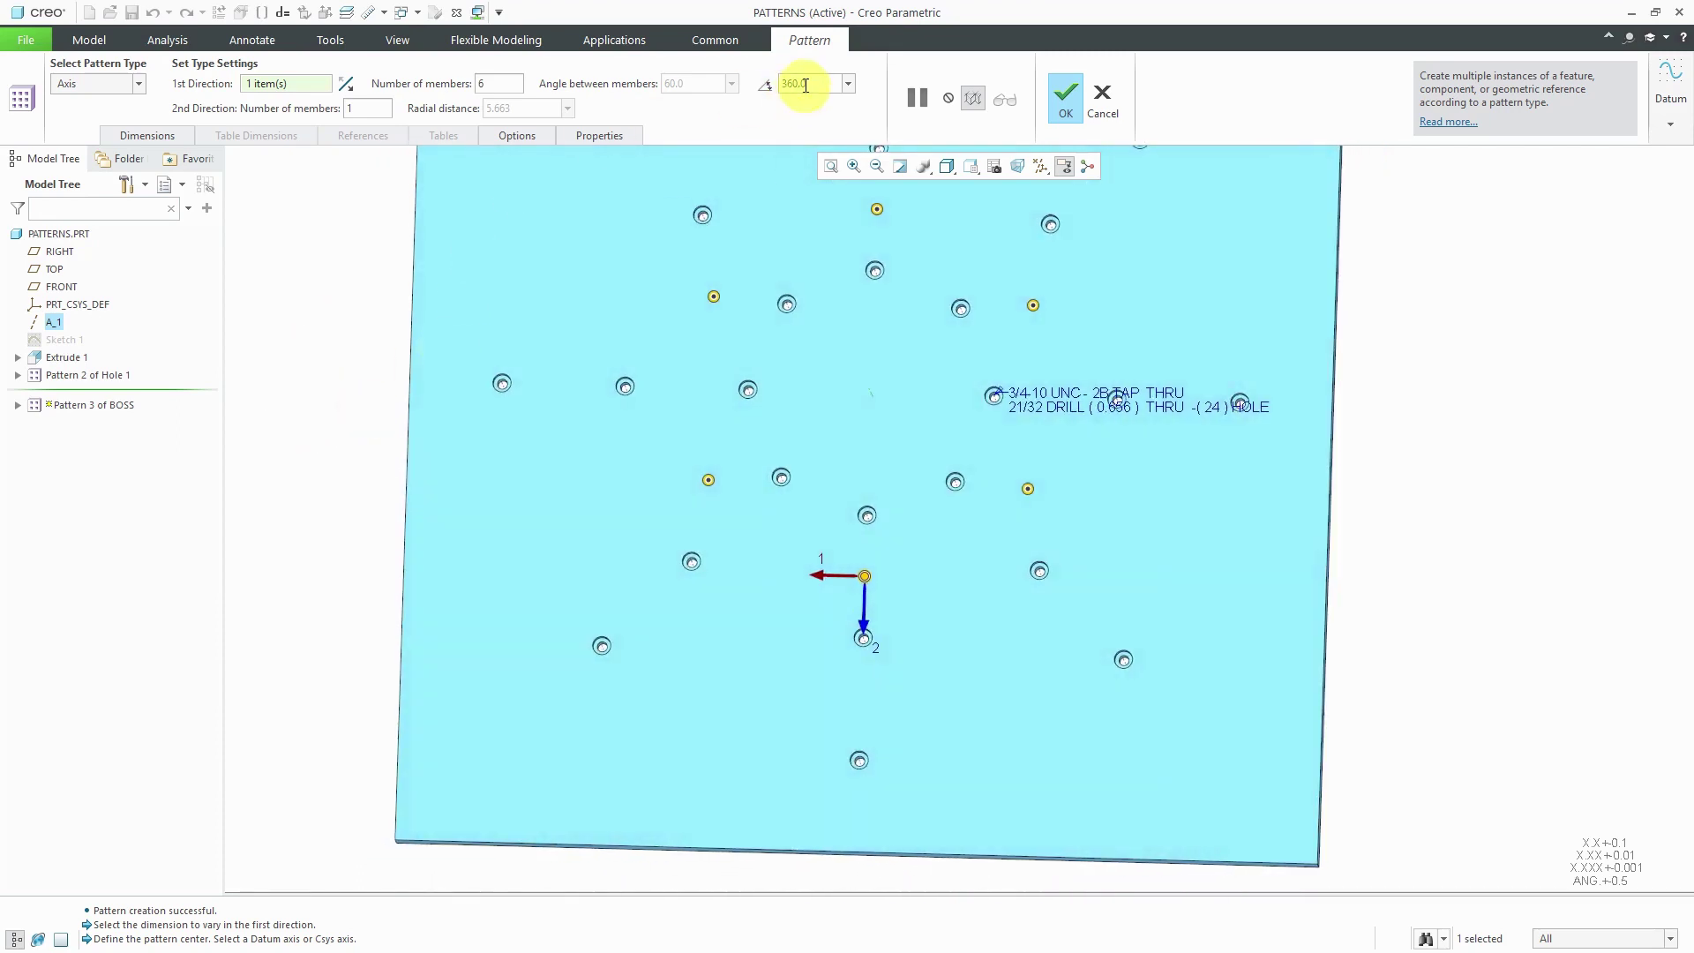
pyautogui.scroll(-2, 813, 674)
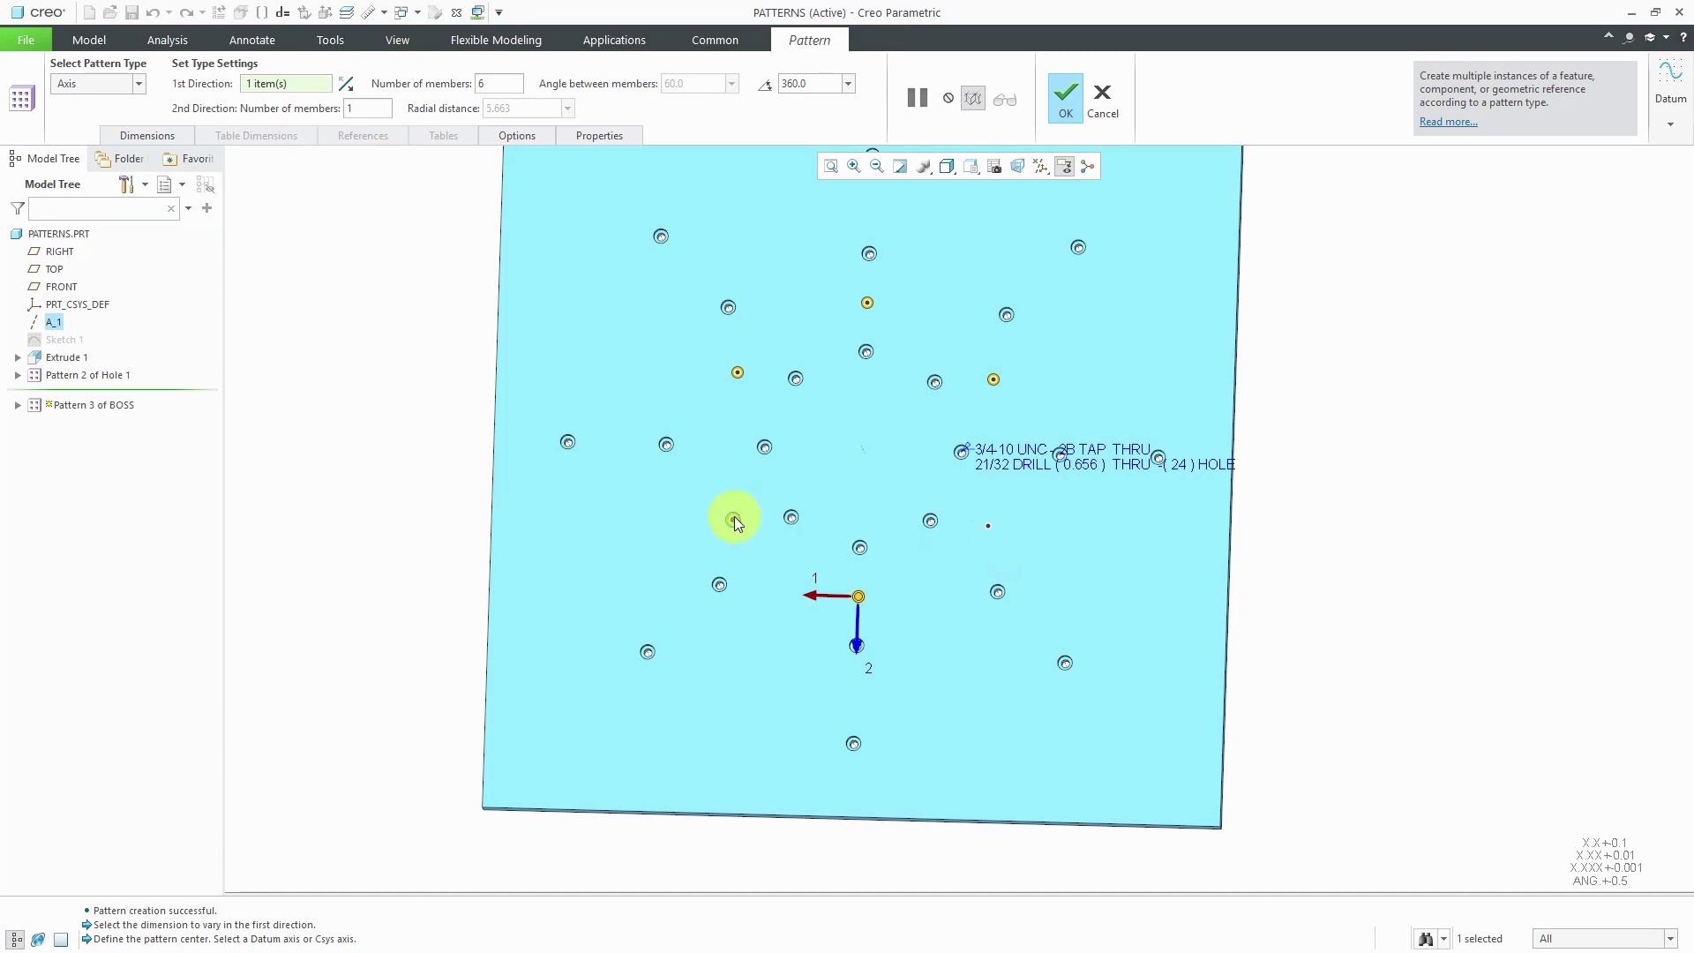
# Accept the boss pattern and clear the selection
pyautogui.click(1065, 106)
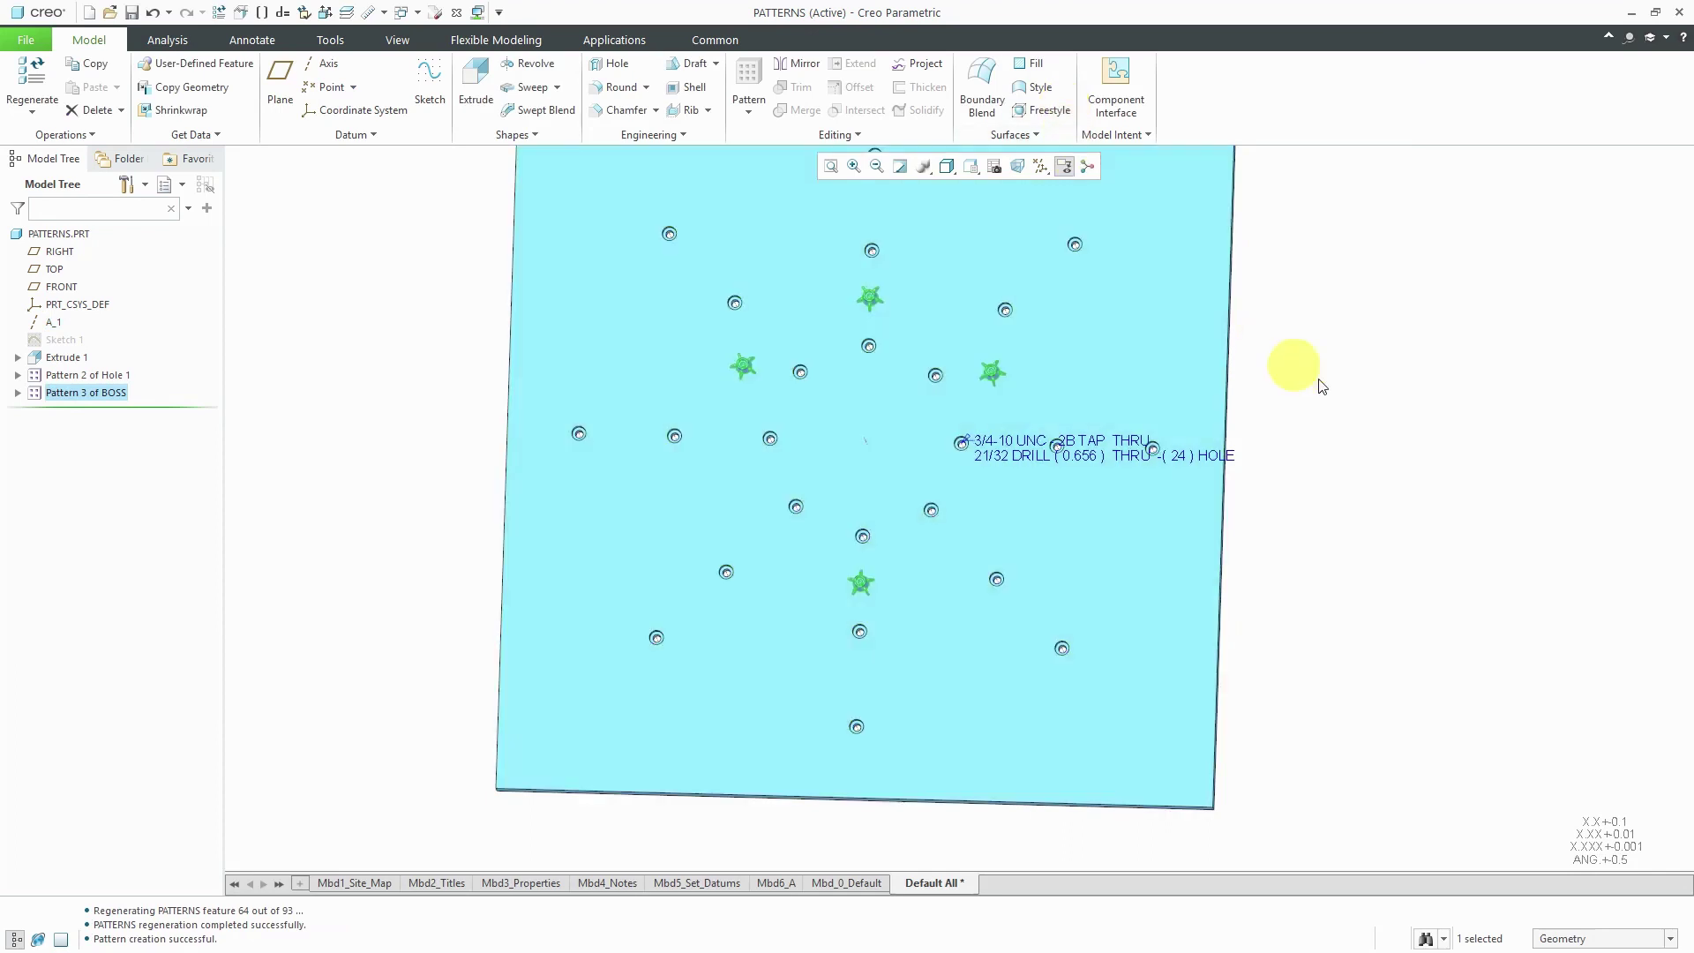
pyautogui.click(1402, 454)
pyautogui.scroll(3, 1026, 320)
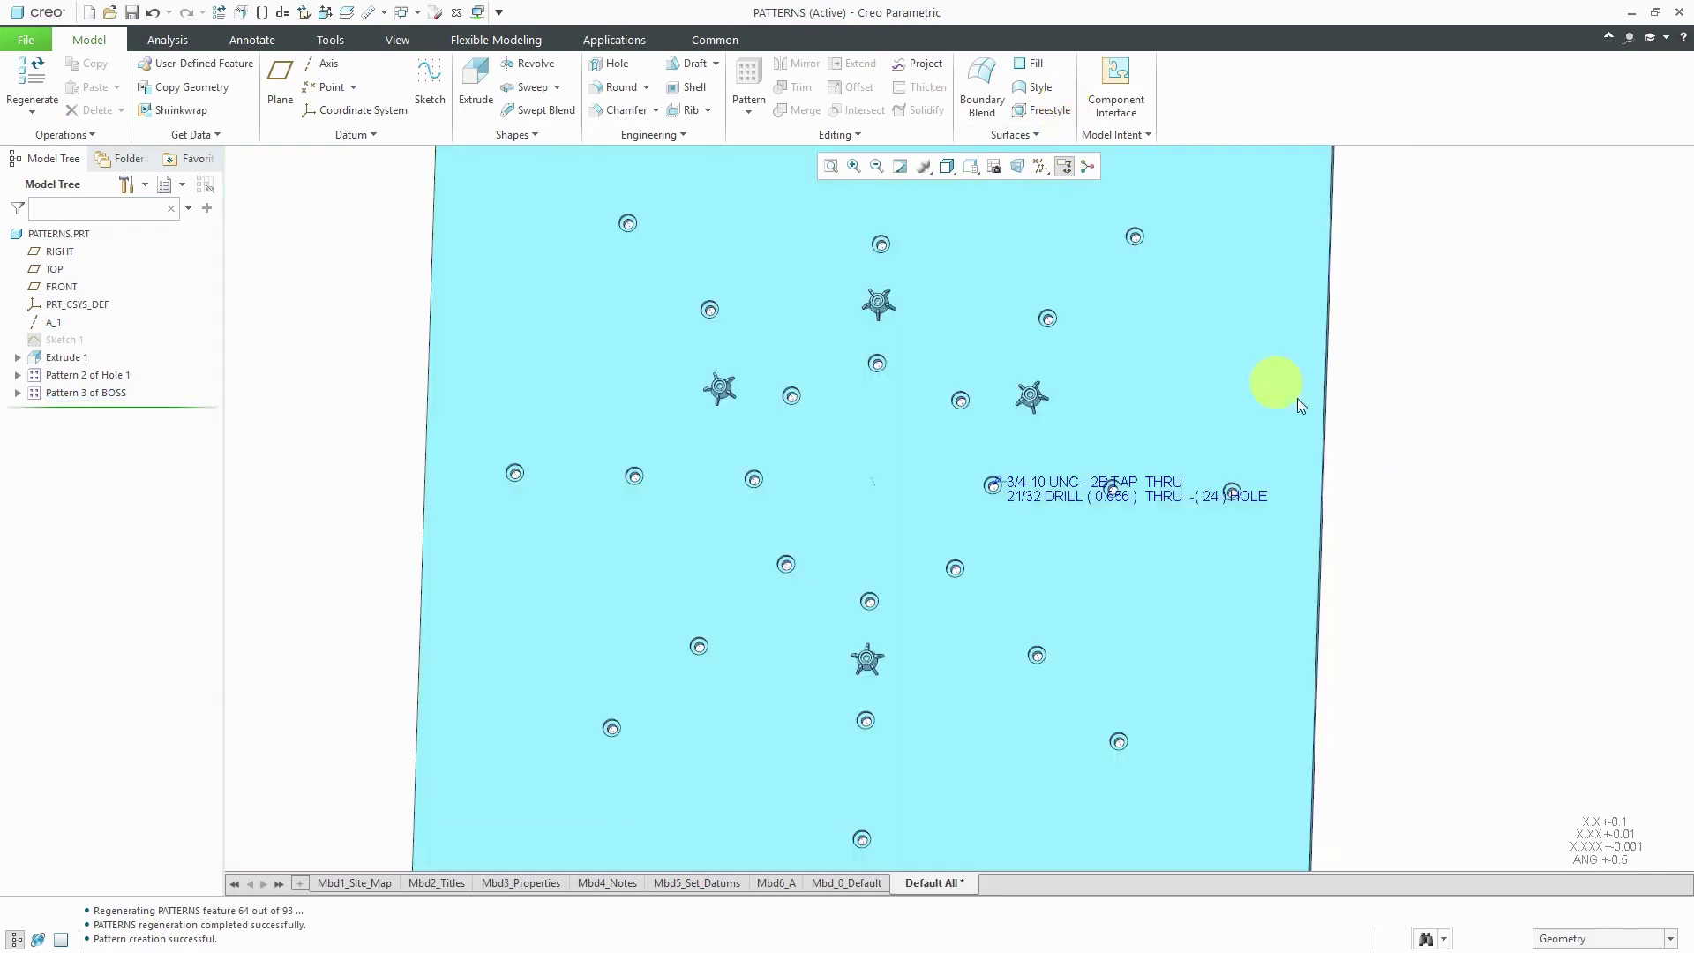
# Redefine Pattern 3 of BOSS, restoring the two skipped bosses, and apply it
pyautogui.click(18, 393)
pyautogui.click(73, 392)
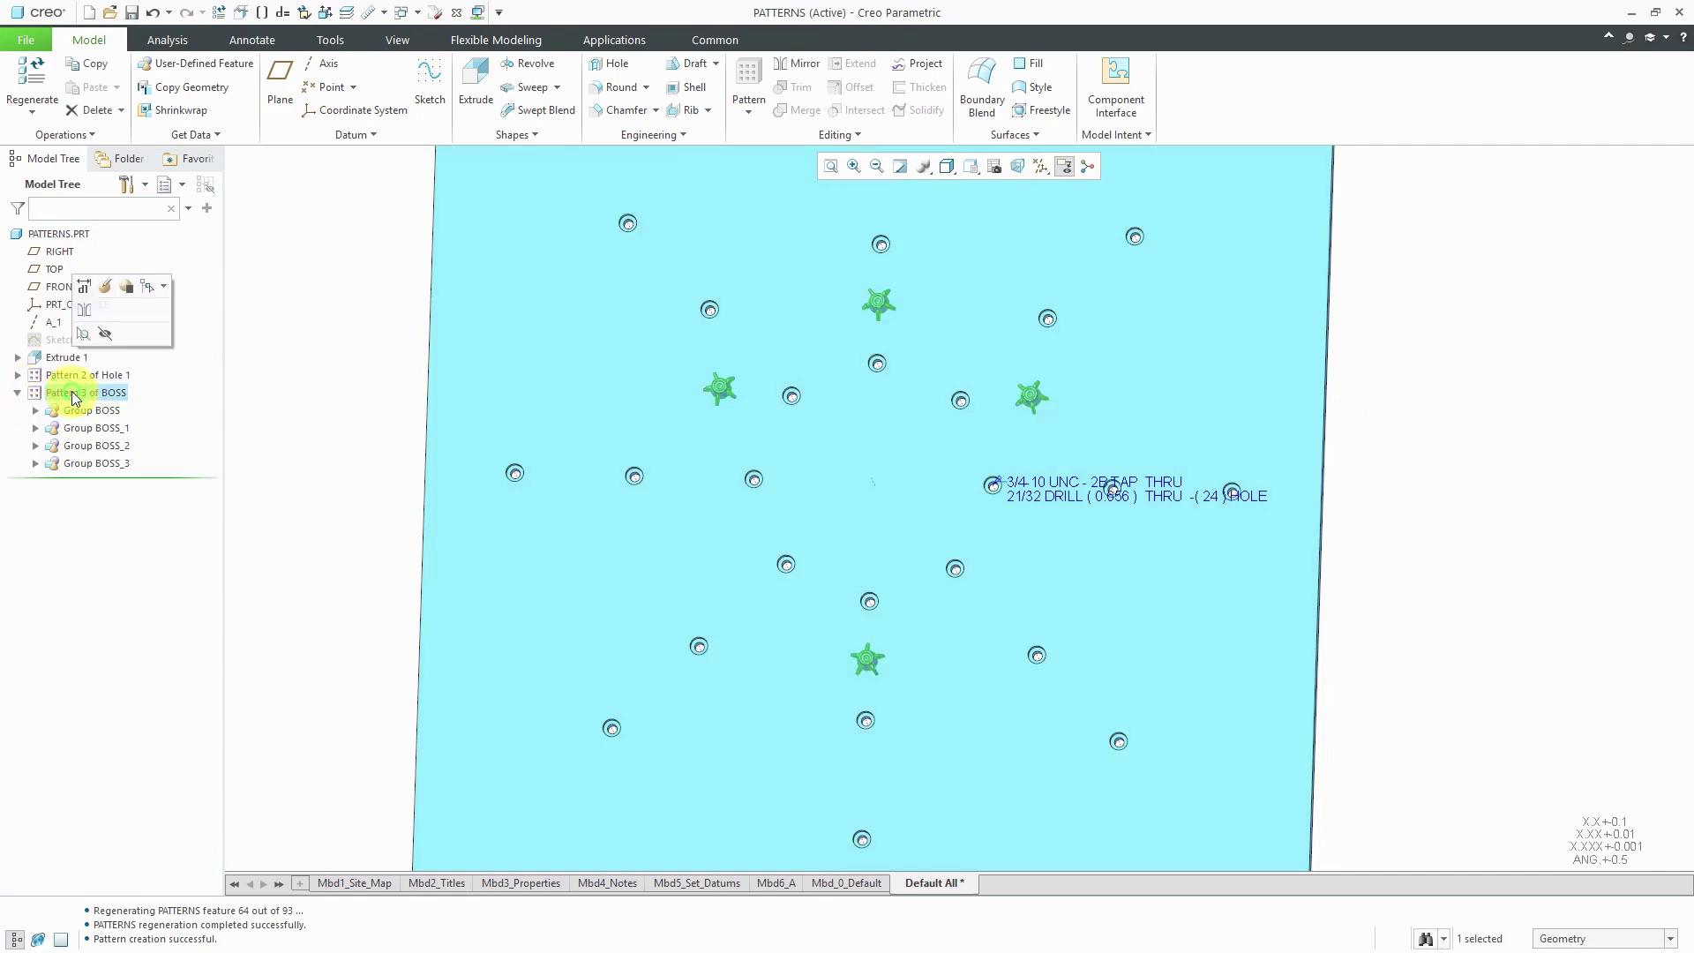
pyautogui.click(105, 286)
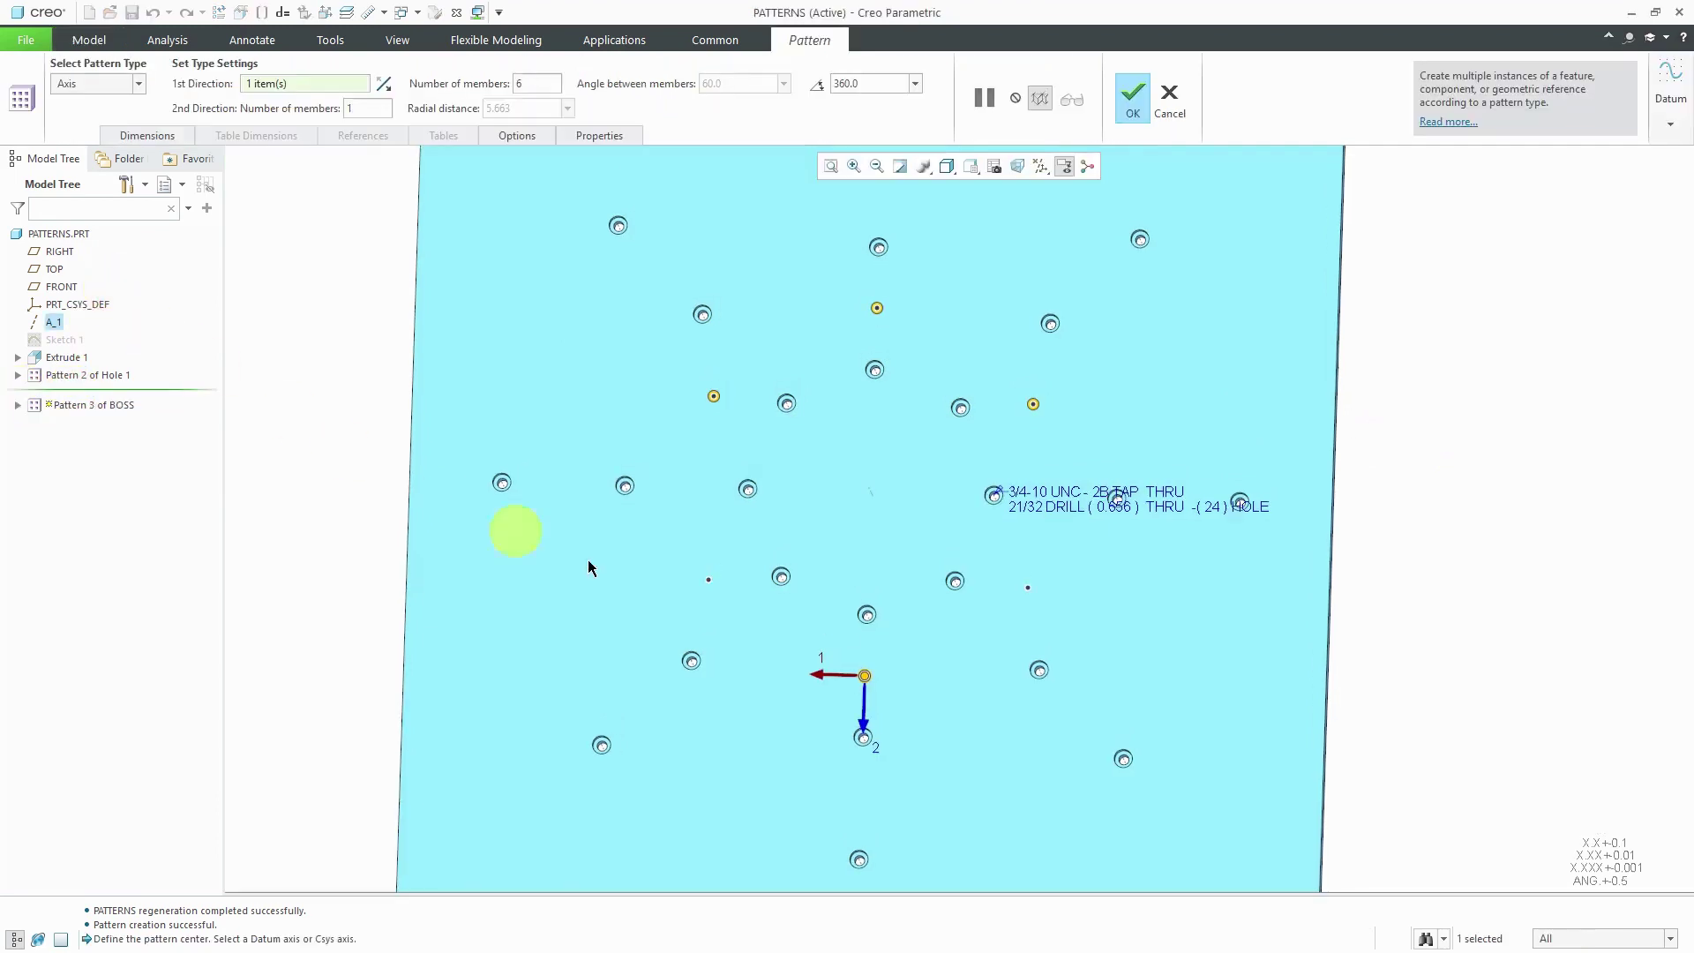
pyautogui.click(707, 580)
pyautogui.click(1028, 587)
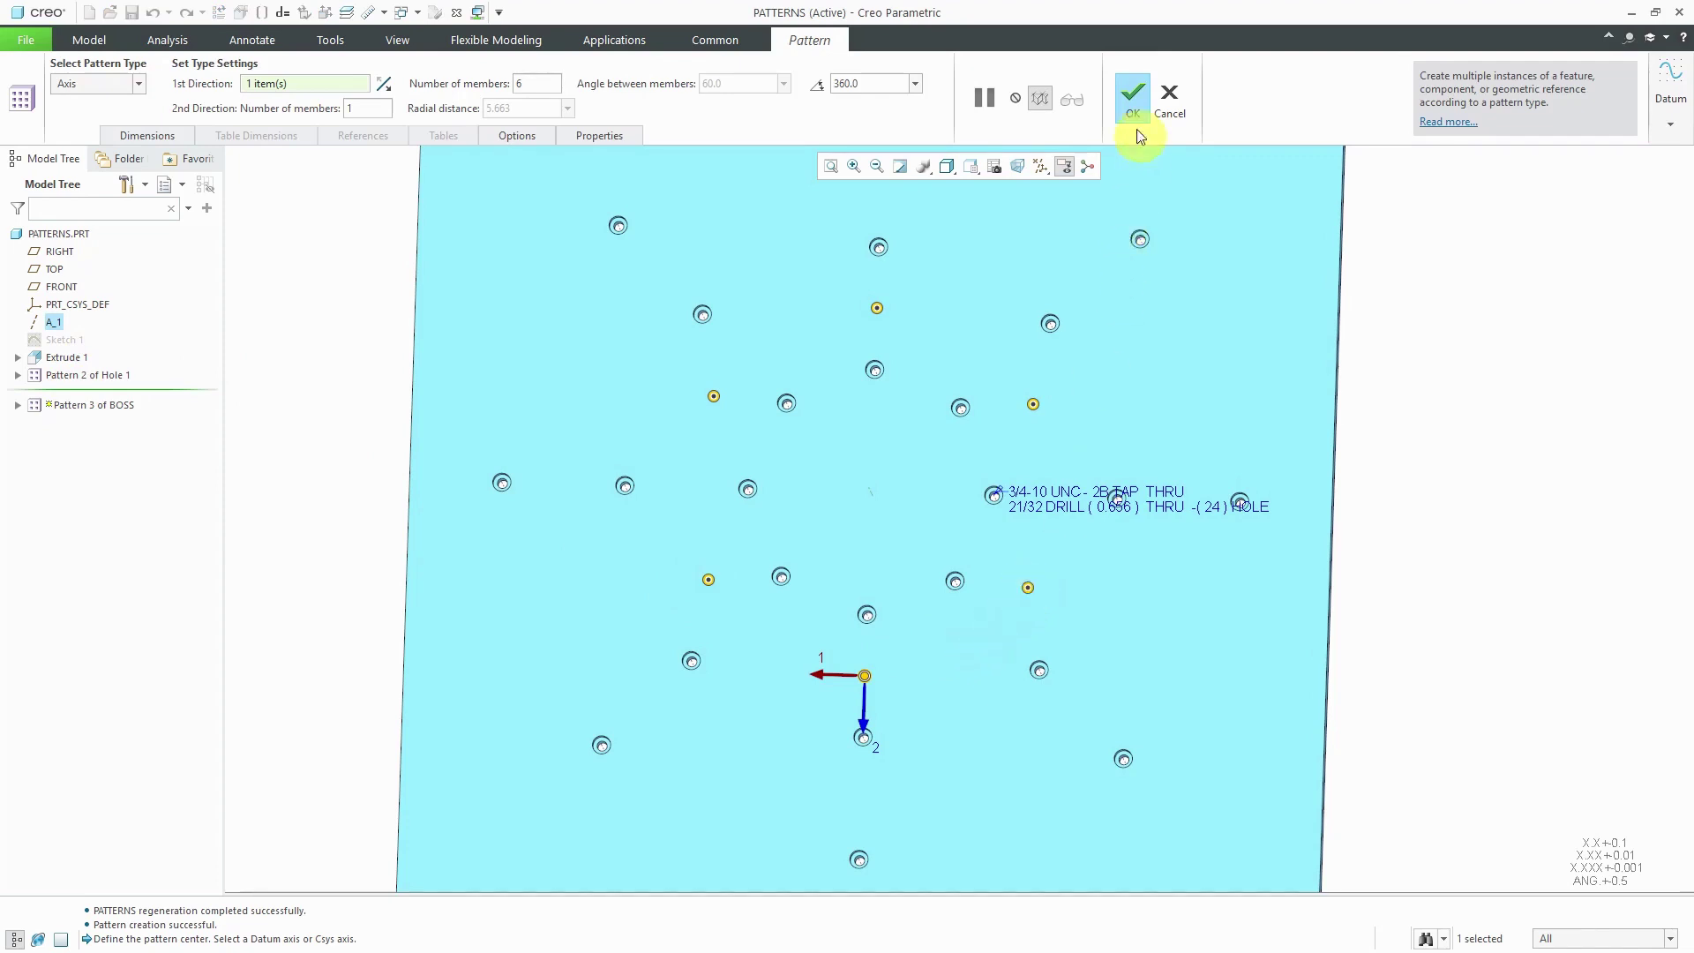
pyautogui.click(1132, 99)
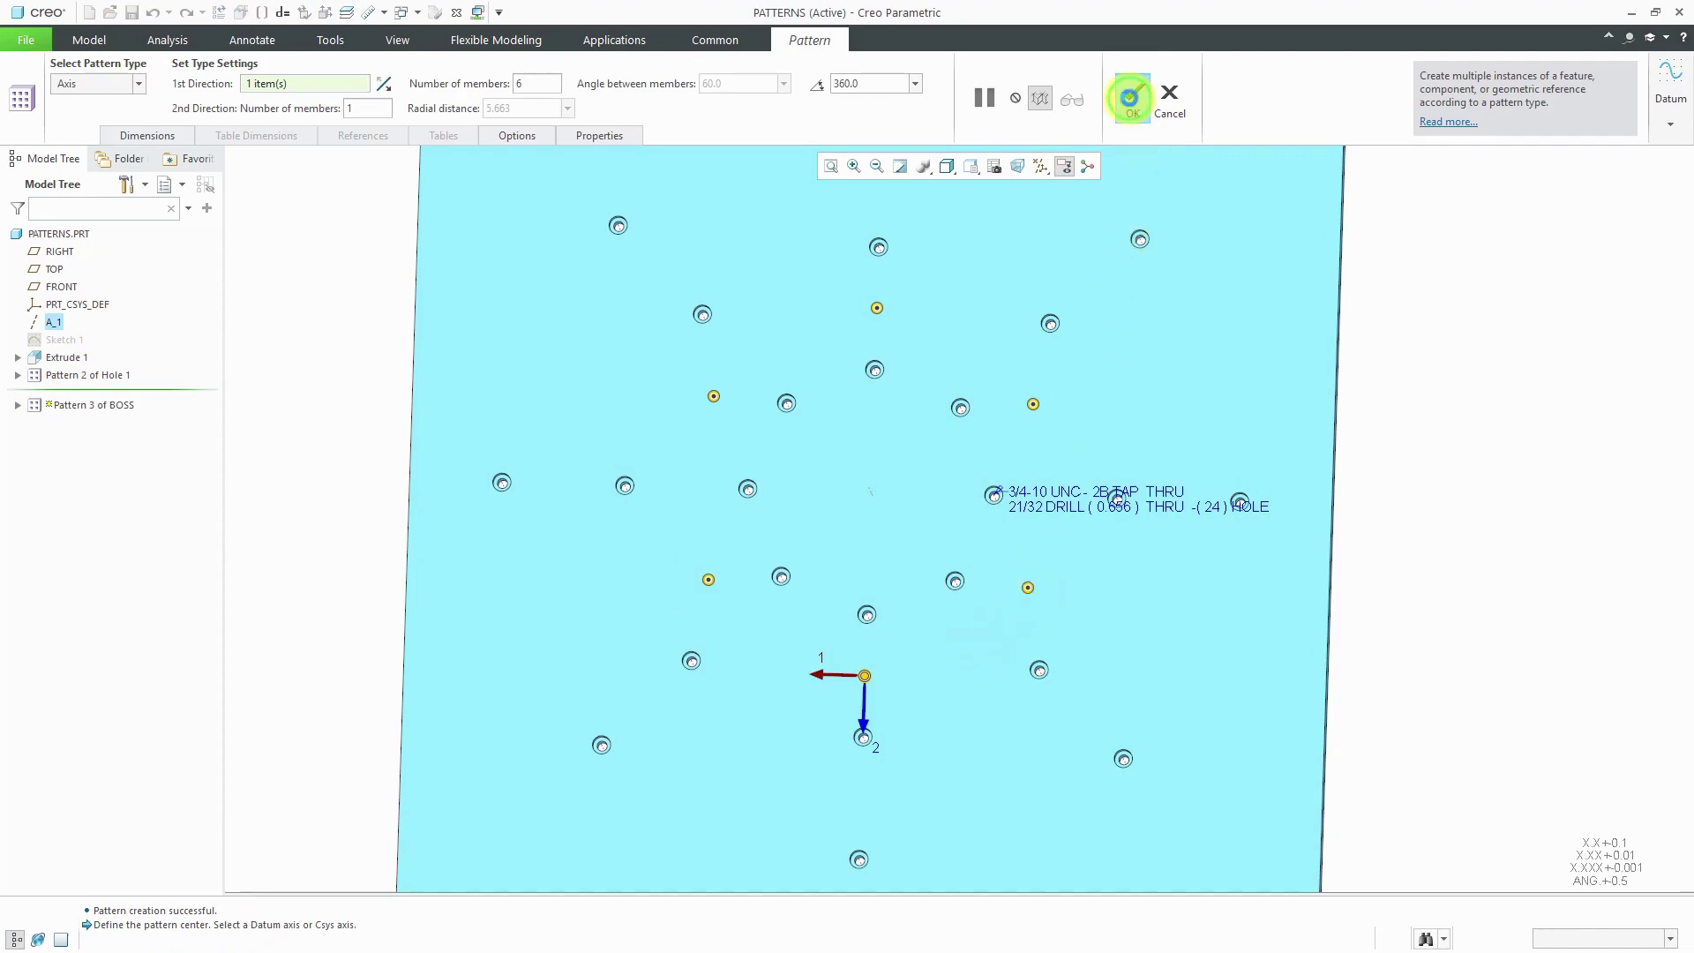
# Zoom in to inspect the six bosses on the plate, then zoom back out
pyautogui.click(350, 567)
pyautogui.moveTo(553, 670)
pyautogui.mouseDown(button='middle')
pyautogui.moveTo(597, 650)
pyautogui.moveTo(578, 654)
pyautogui.mouseUp(button='middle')
pyautogui.scroll(-8, 771, 706)
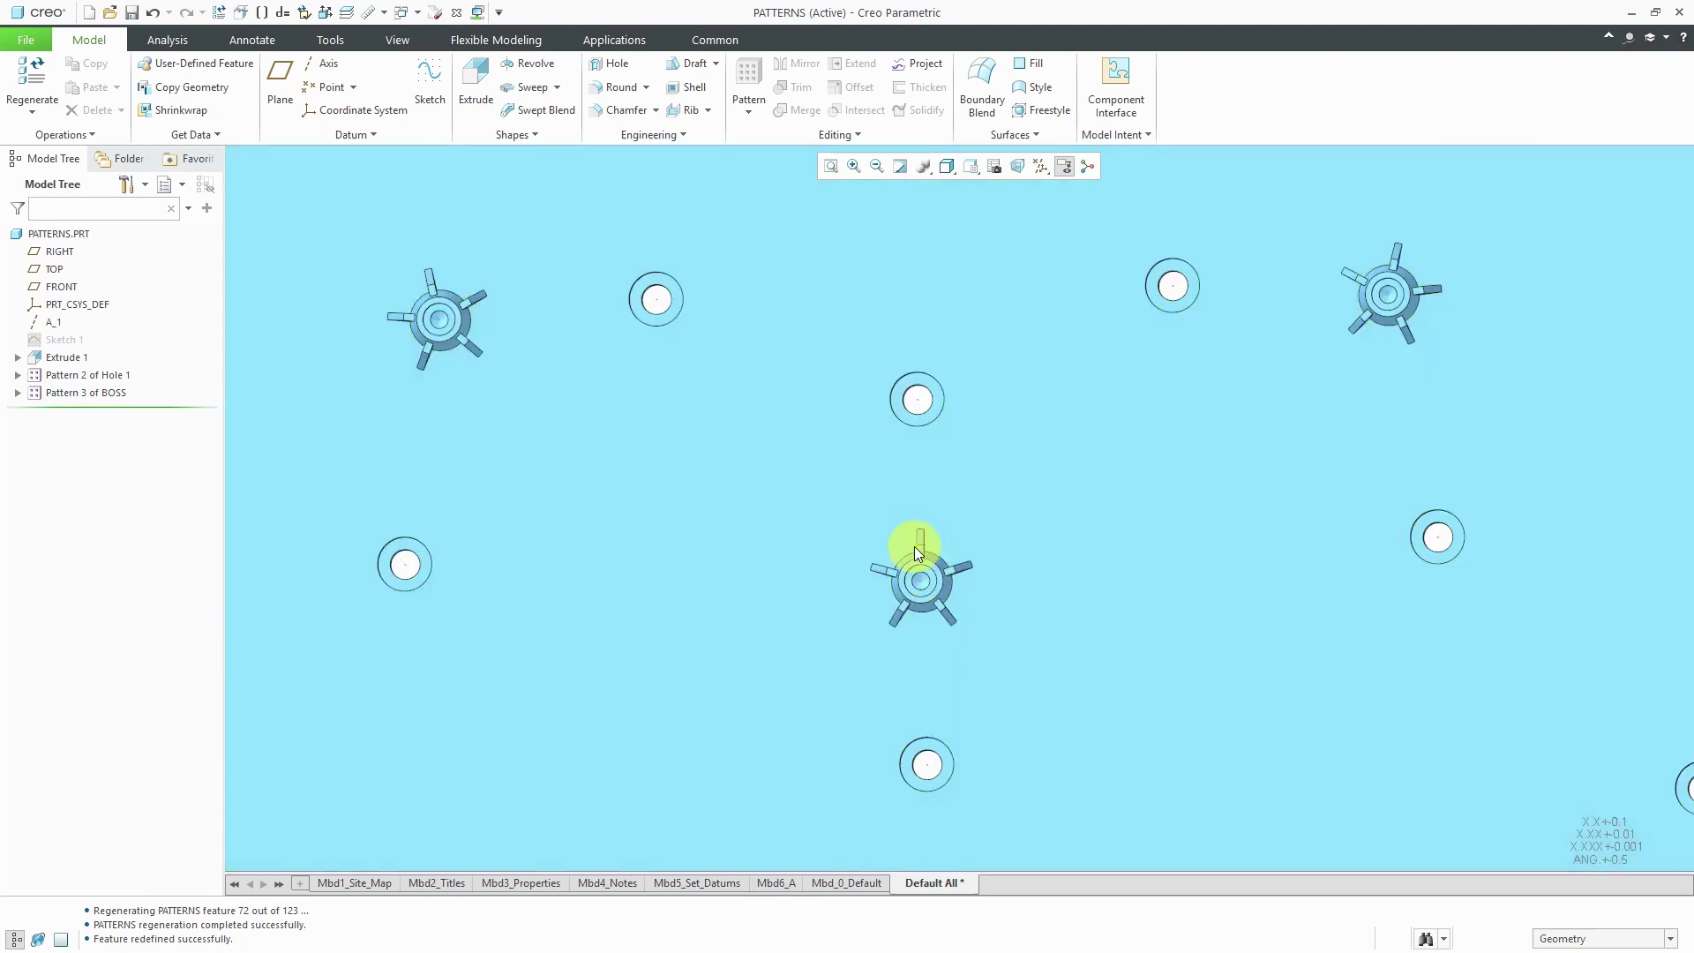
pyautogui.scroll(4, 914, 551)
pyautogui.click(935, 591)
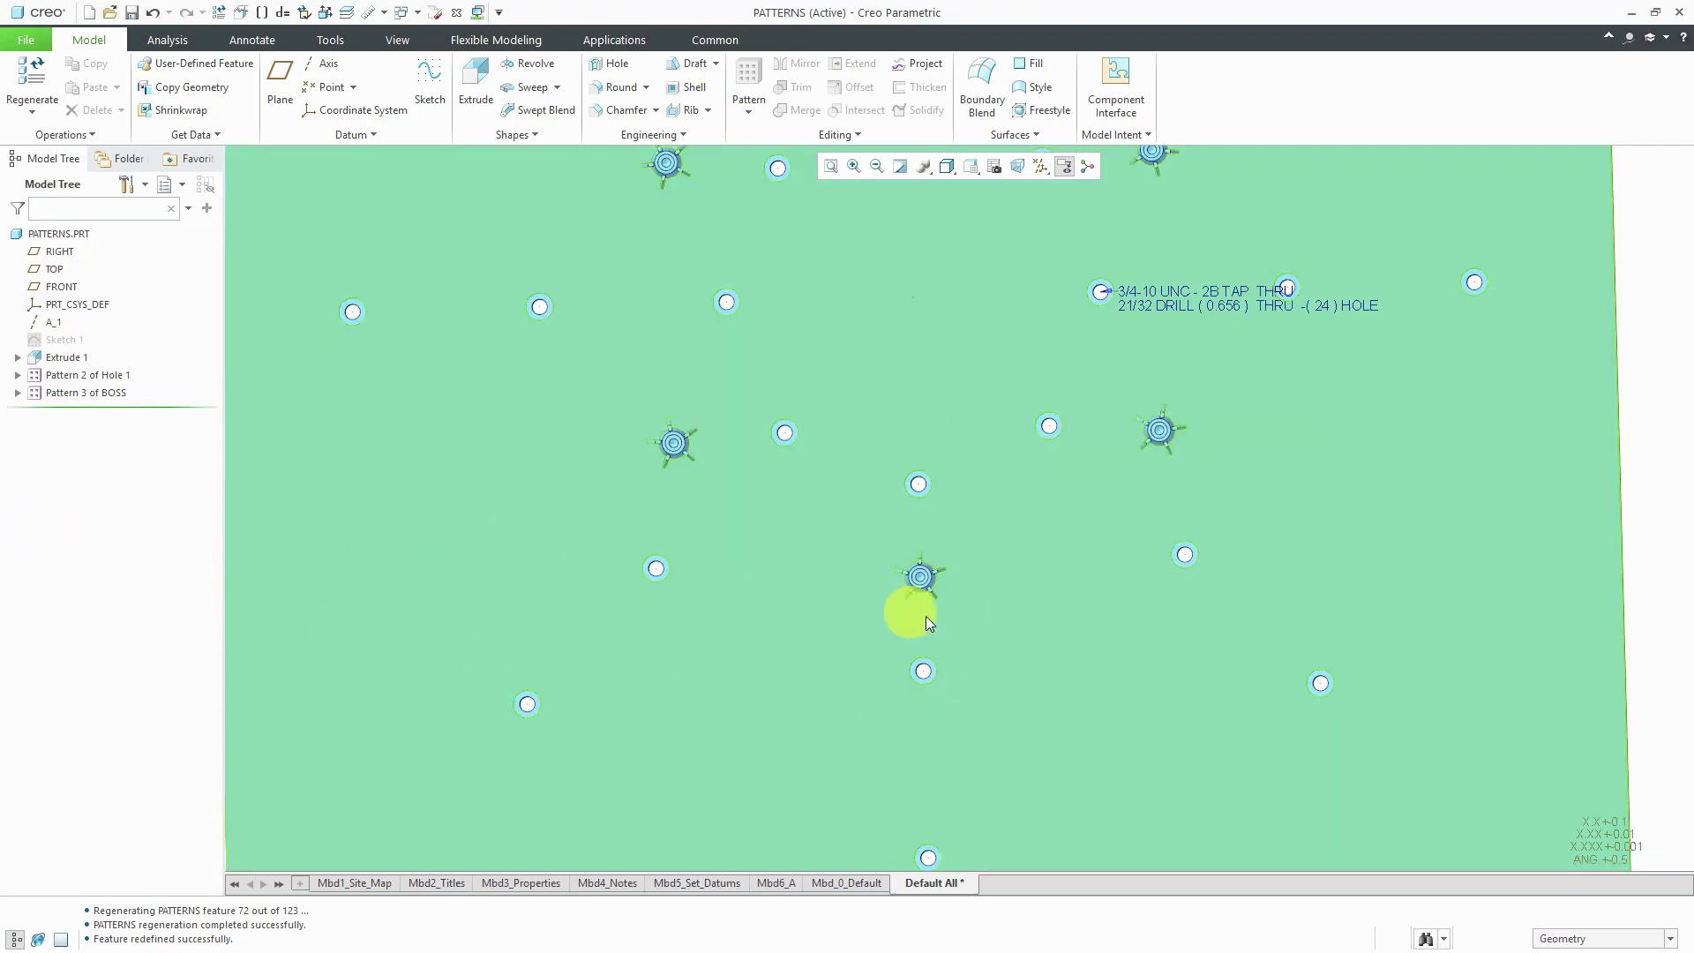
pyautogui.scroll(3, 953, 617)
pyautogui.click(1672, 591)
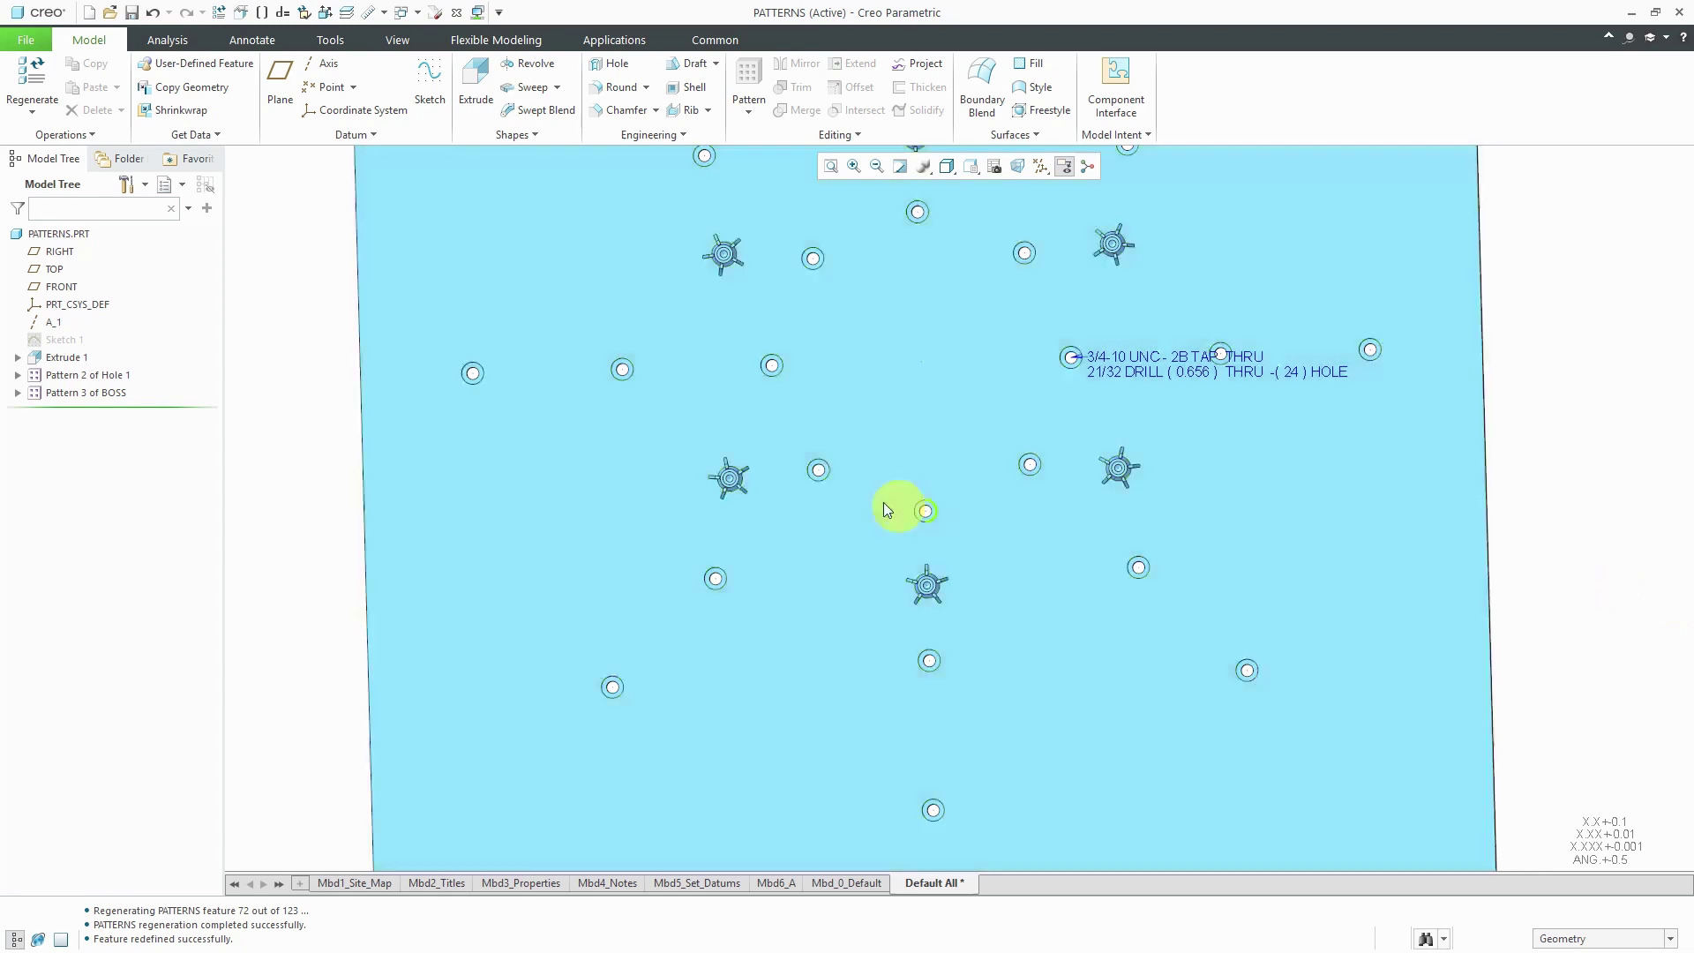
# Reopen the definition of Pattern 3 of BOSS for editing
pyautogui.click(769, 473)
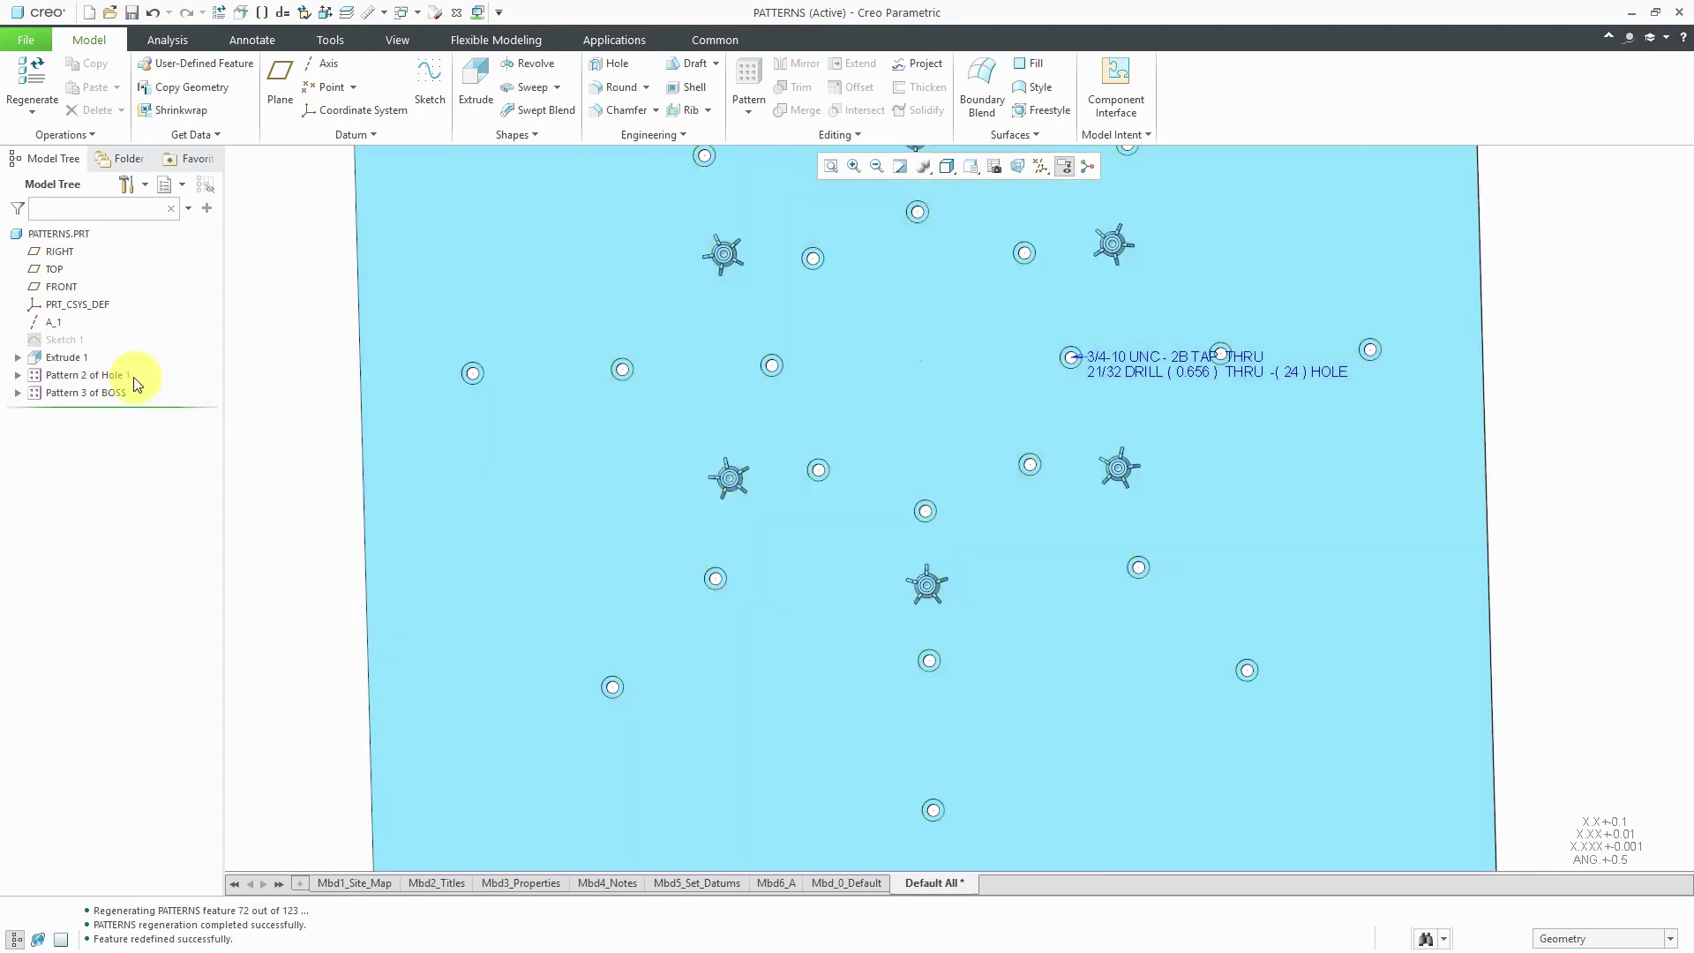
pyautogui.click(112, 393)
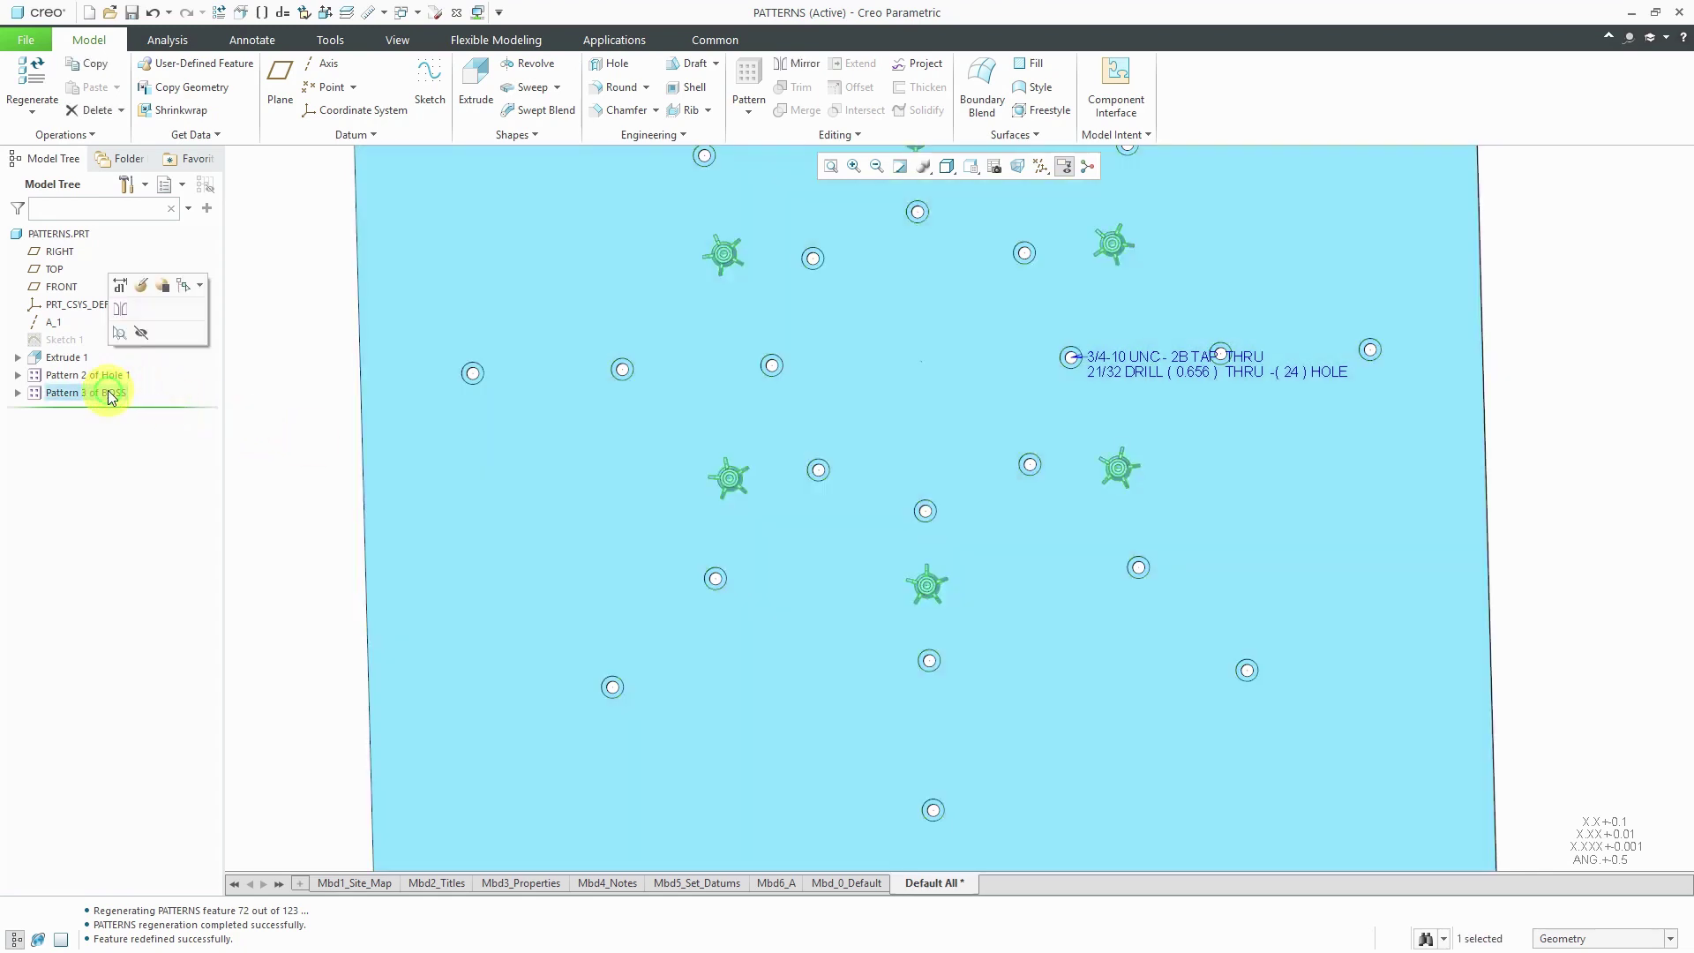
pyautogui.click(135, 282)
# Turn off Follow axis rotation in the pattern options and apply the boss pattern
pyautogui.click(517, 135)
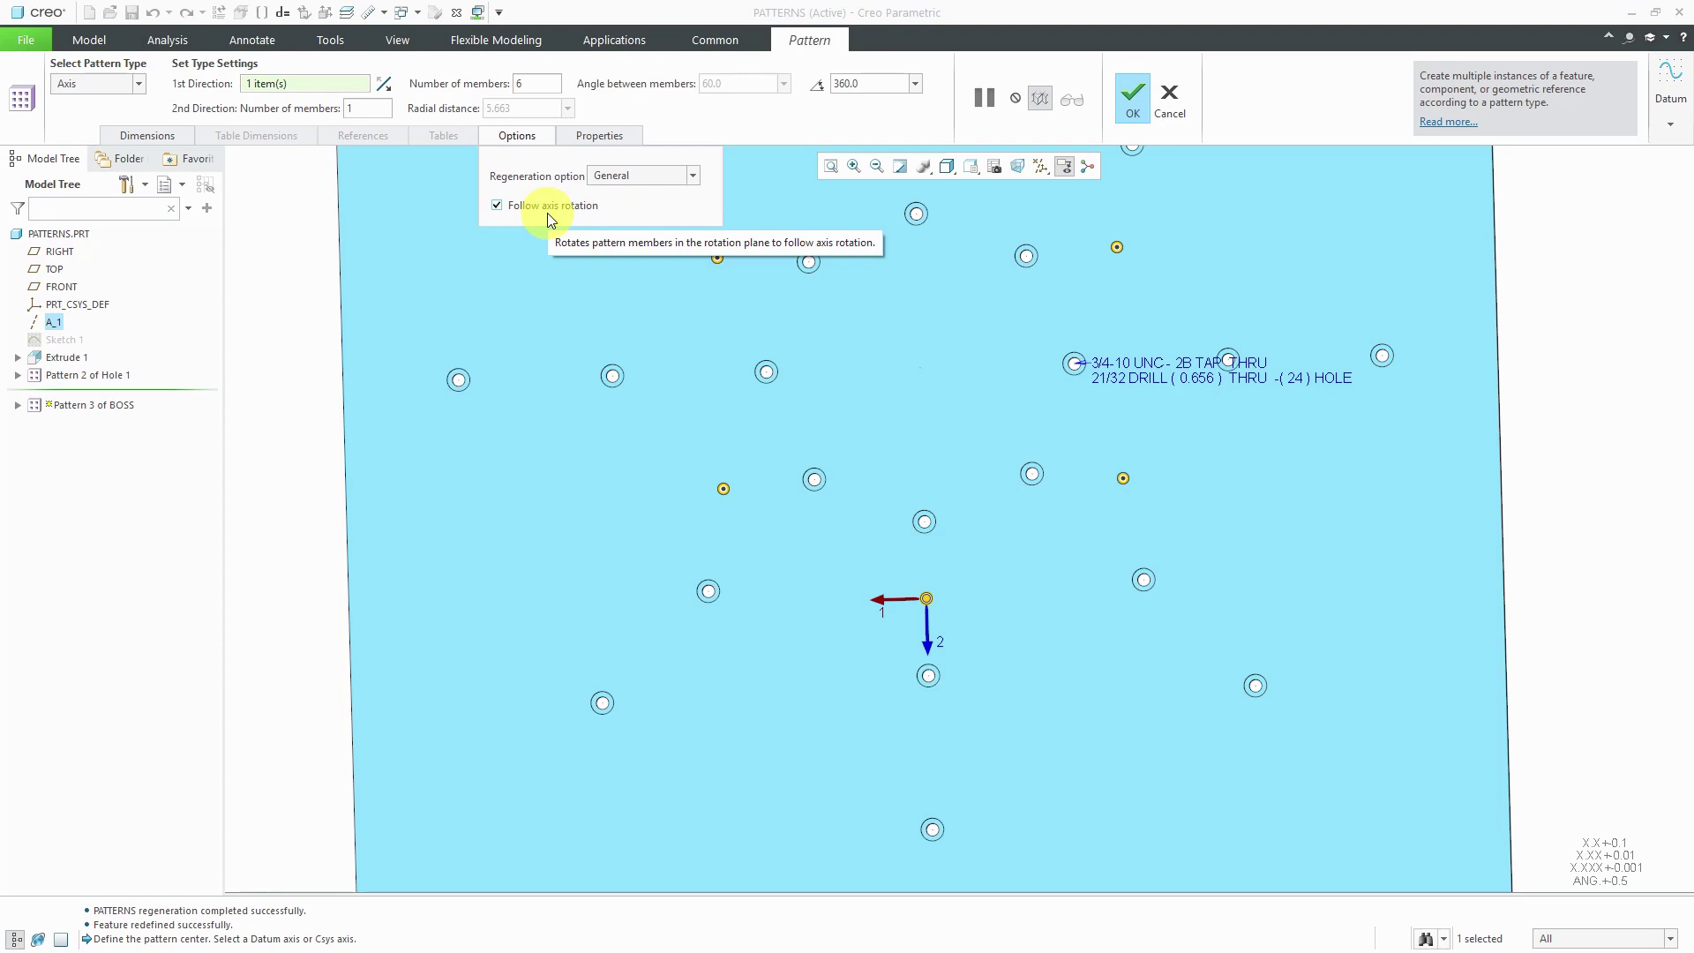
pyautogui.click(496, 206)
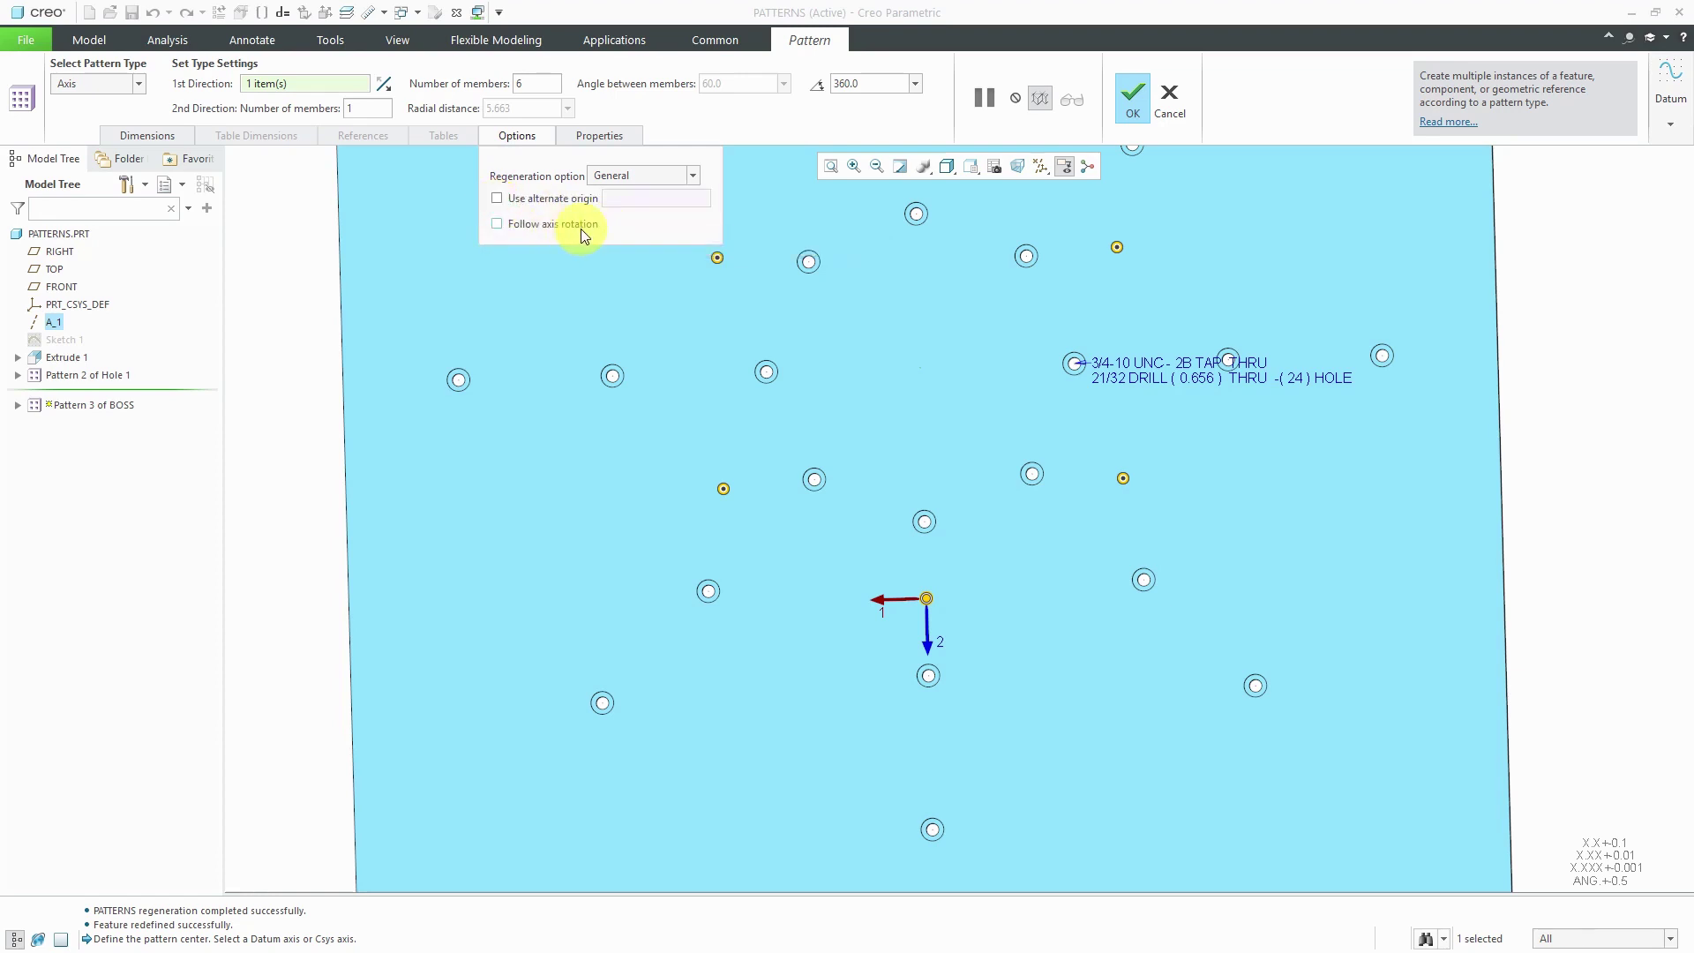
pyautogui.click(1130, 90)
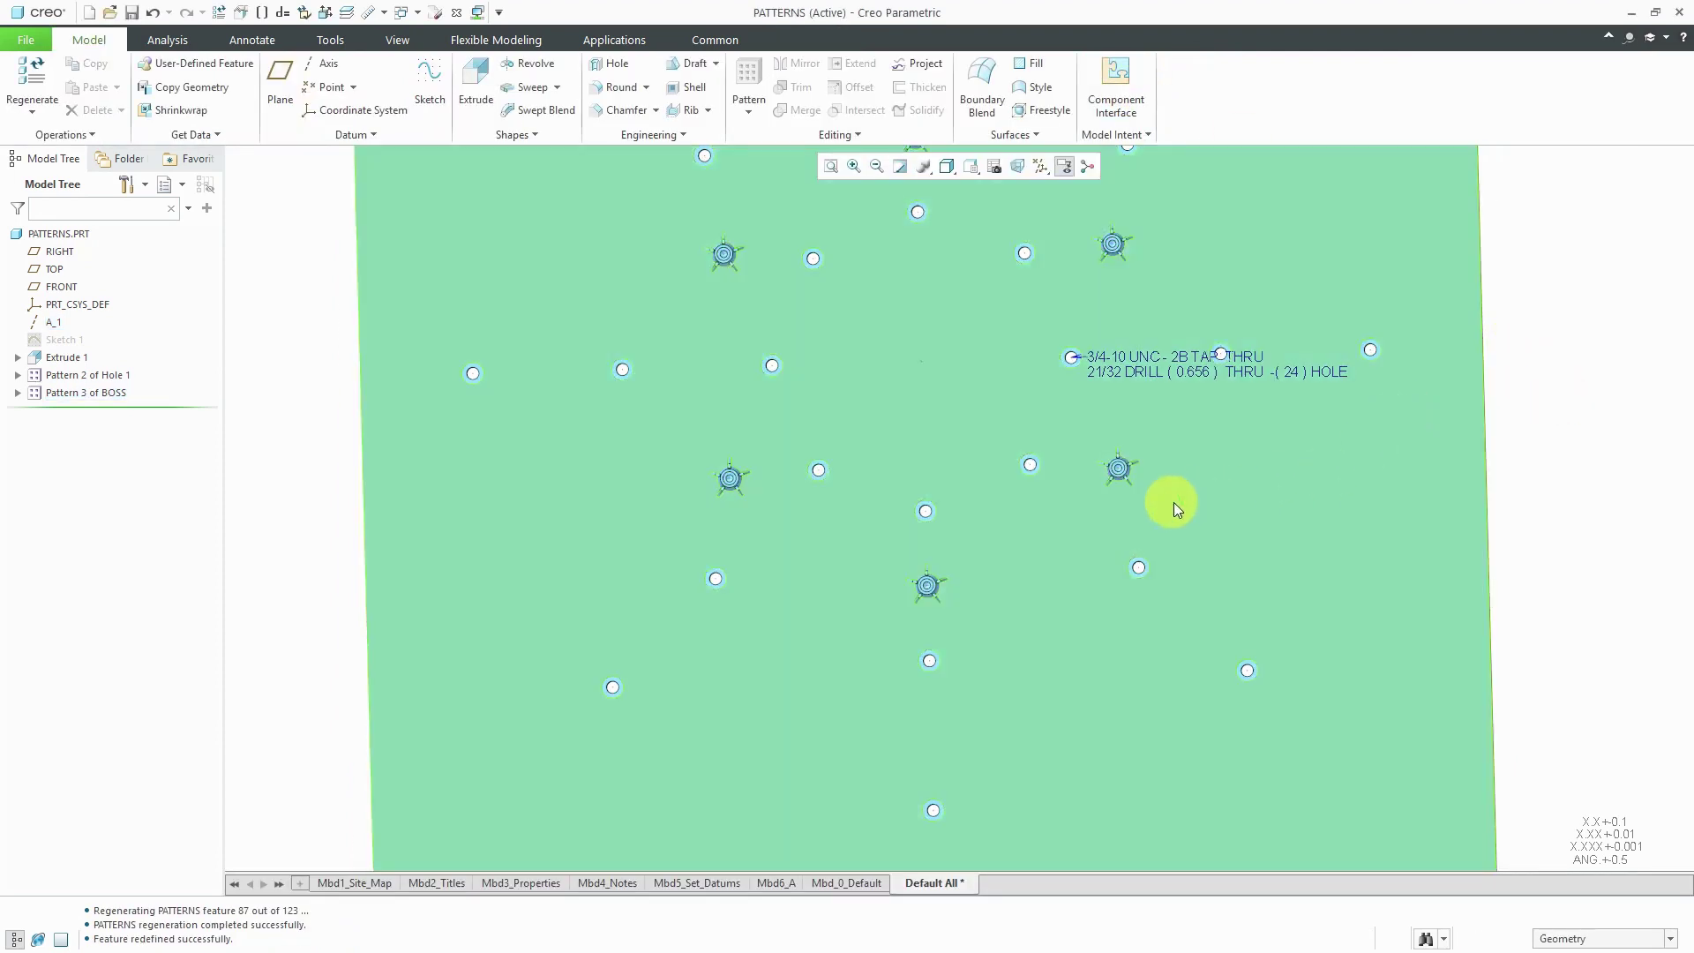
# Orbit and zoom to inspect the bosses, then select Pattern 3 of BOSS in the Model Tree
pyautogui.moveTo(1175, 503)
pyautogui.mouseDown(button='middle')
pyautogui.moveTo(1297, 476)
pyautogui.moveTo(1151, 514)
pyautogui.mouseUp(button='middle')
pyautogui.scroll(-5, 924, 579)
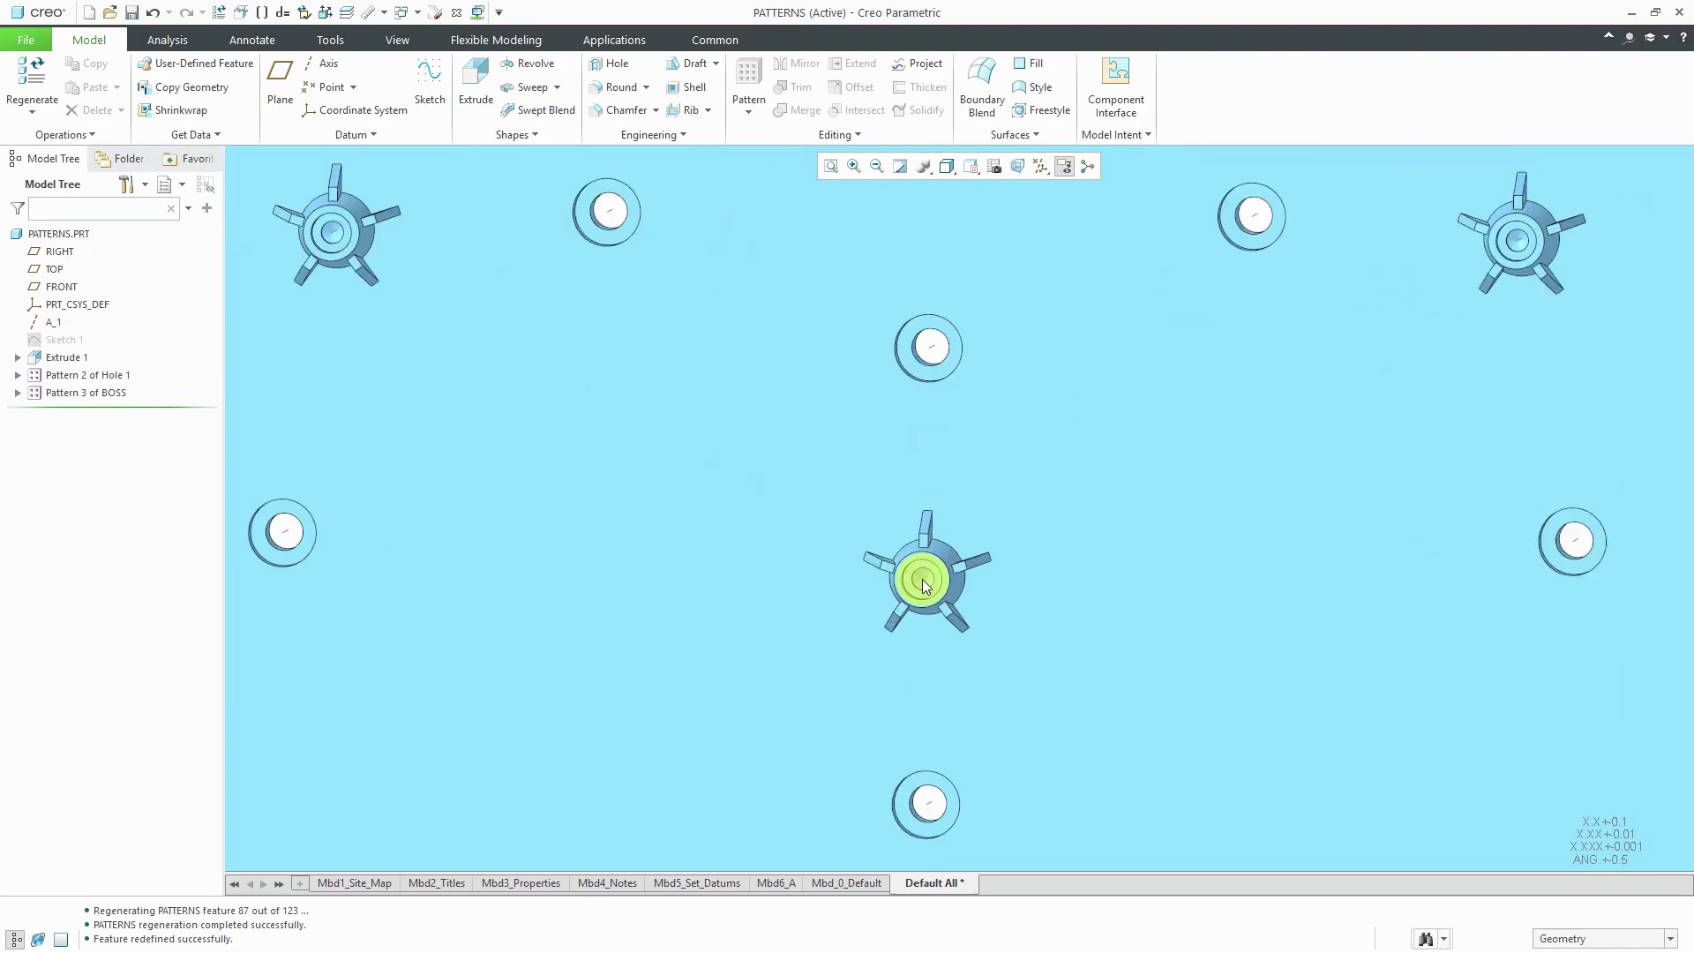
pyautogui.scroll(3, 923, 584)
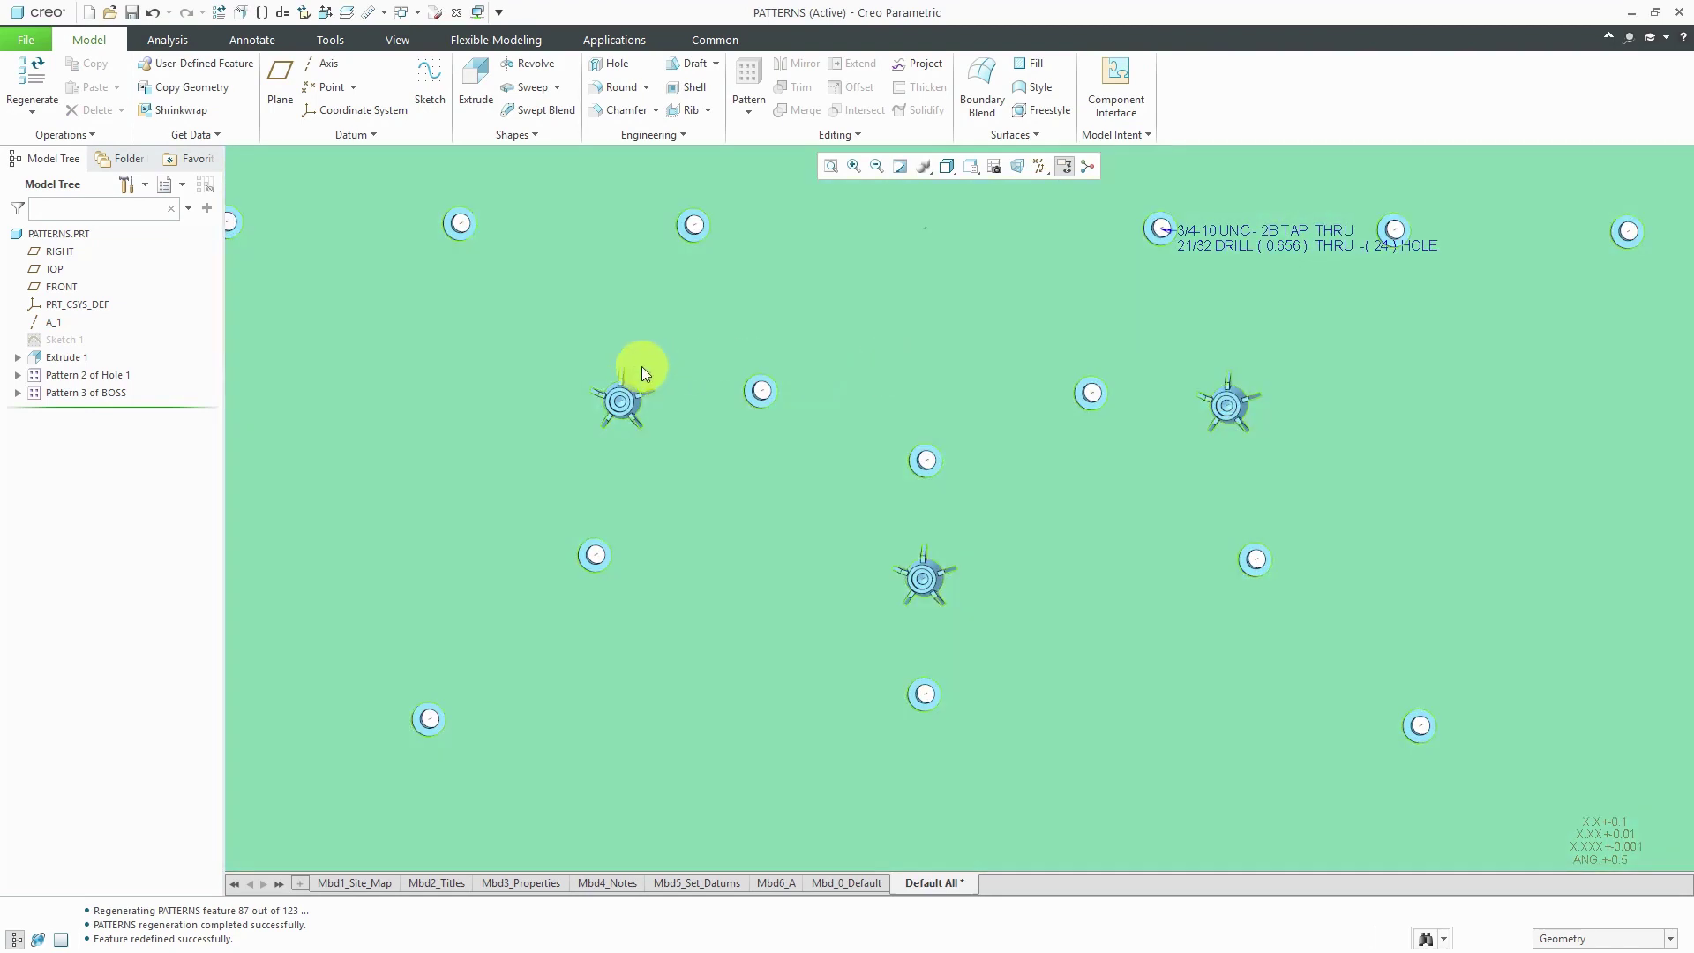
pyautogui.scroll(3, 767, 549)
pyautogui.scroll(-4, 946, 354)
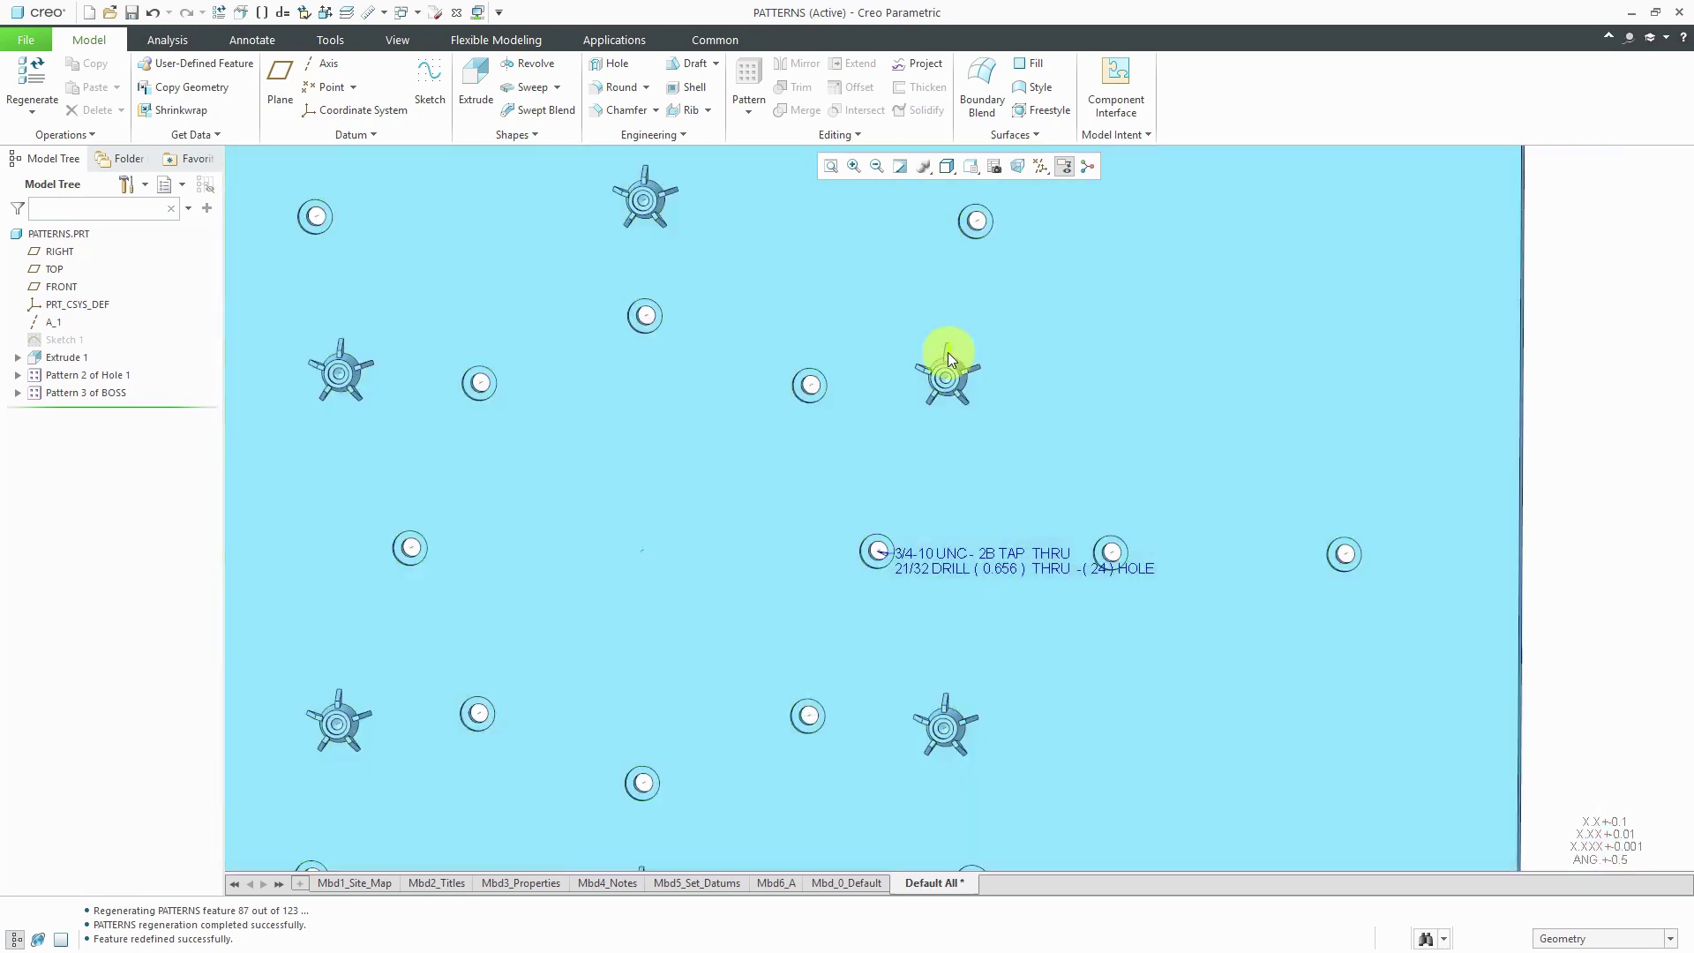
pyautogui.scroll(4, 947, 357)
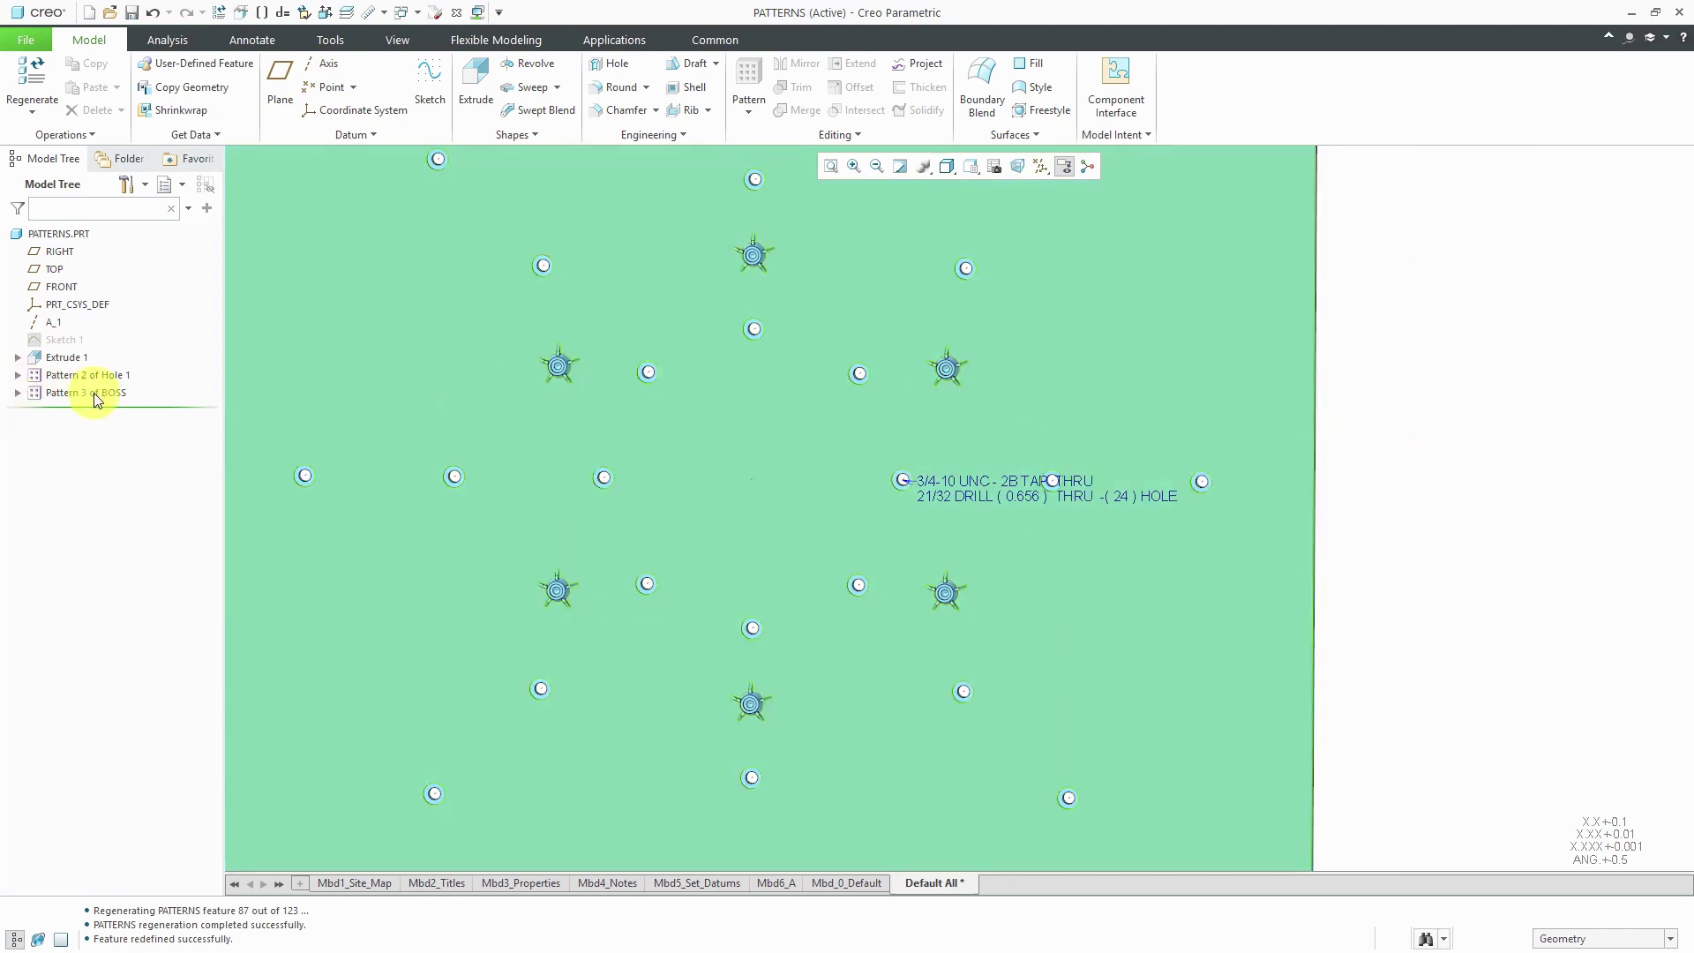
pyautogui.click(93, 393)
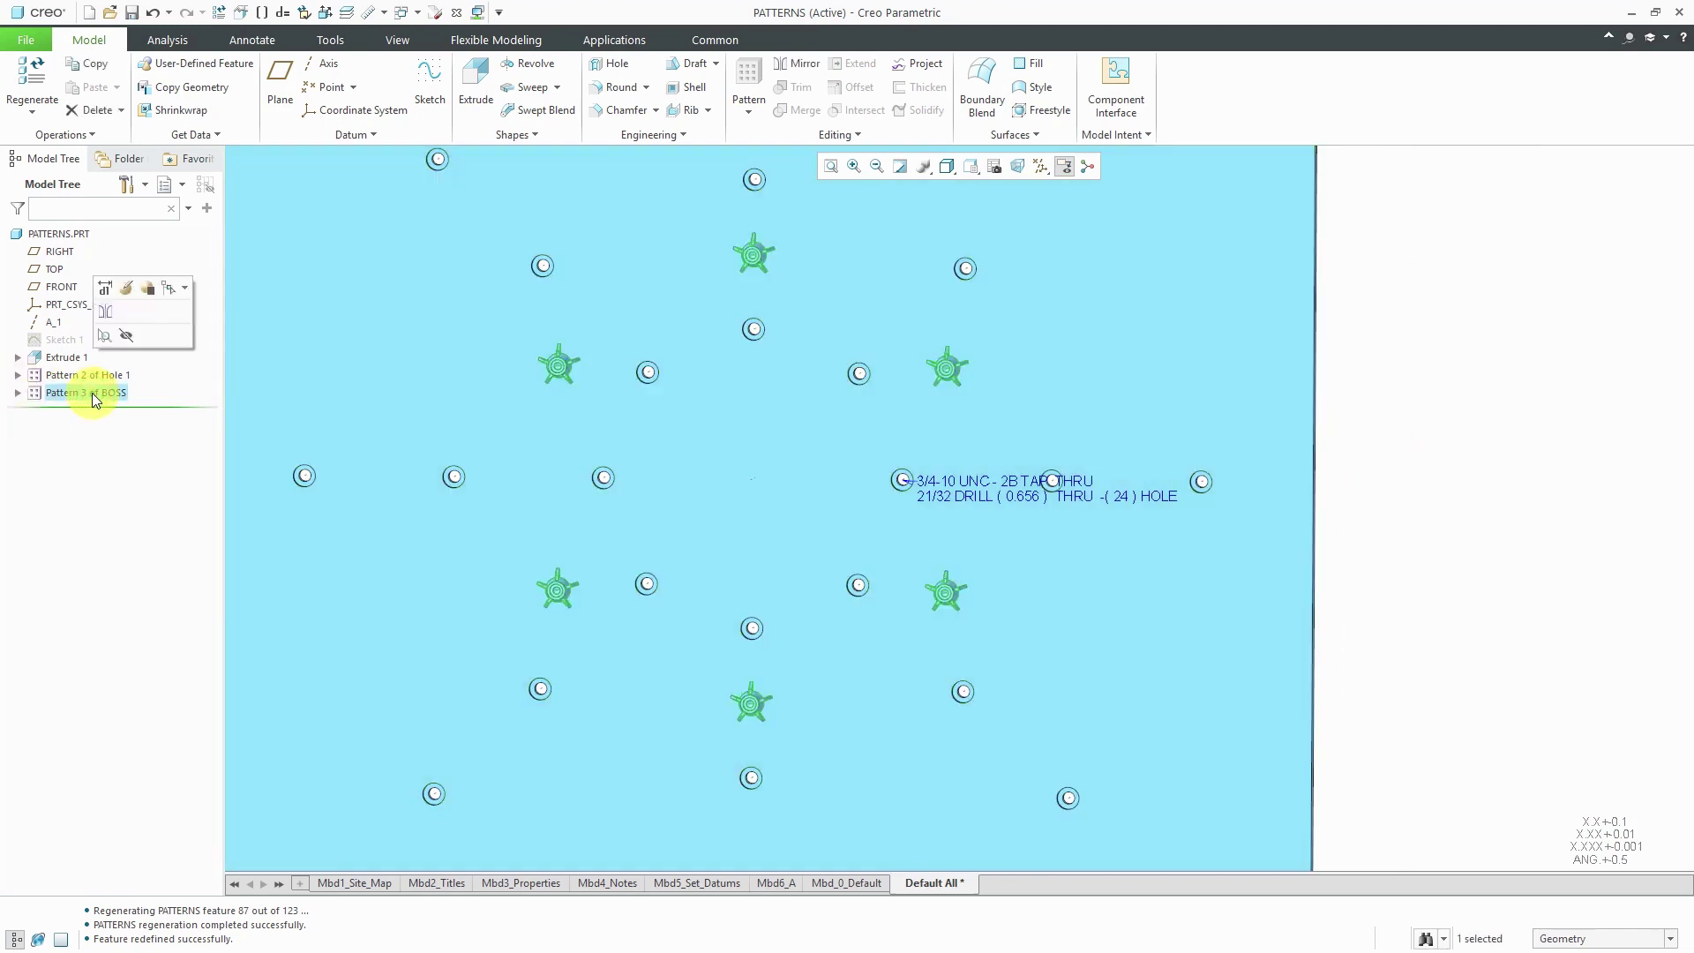
# Edit the boss pattern's definition and enable Follow axis rotation in its options
pyautogui.click(127, 289)
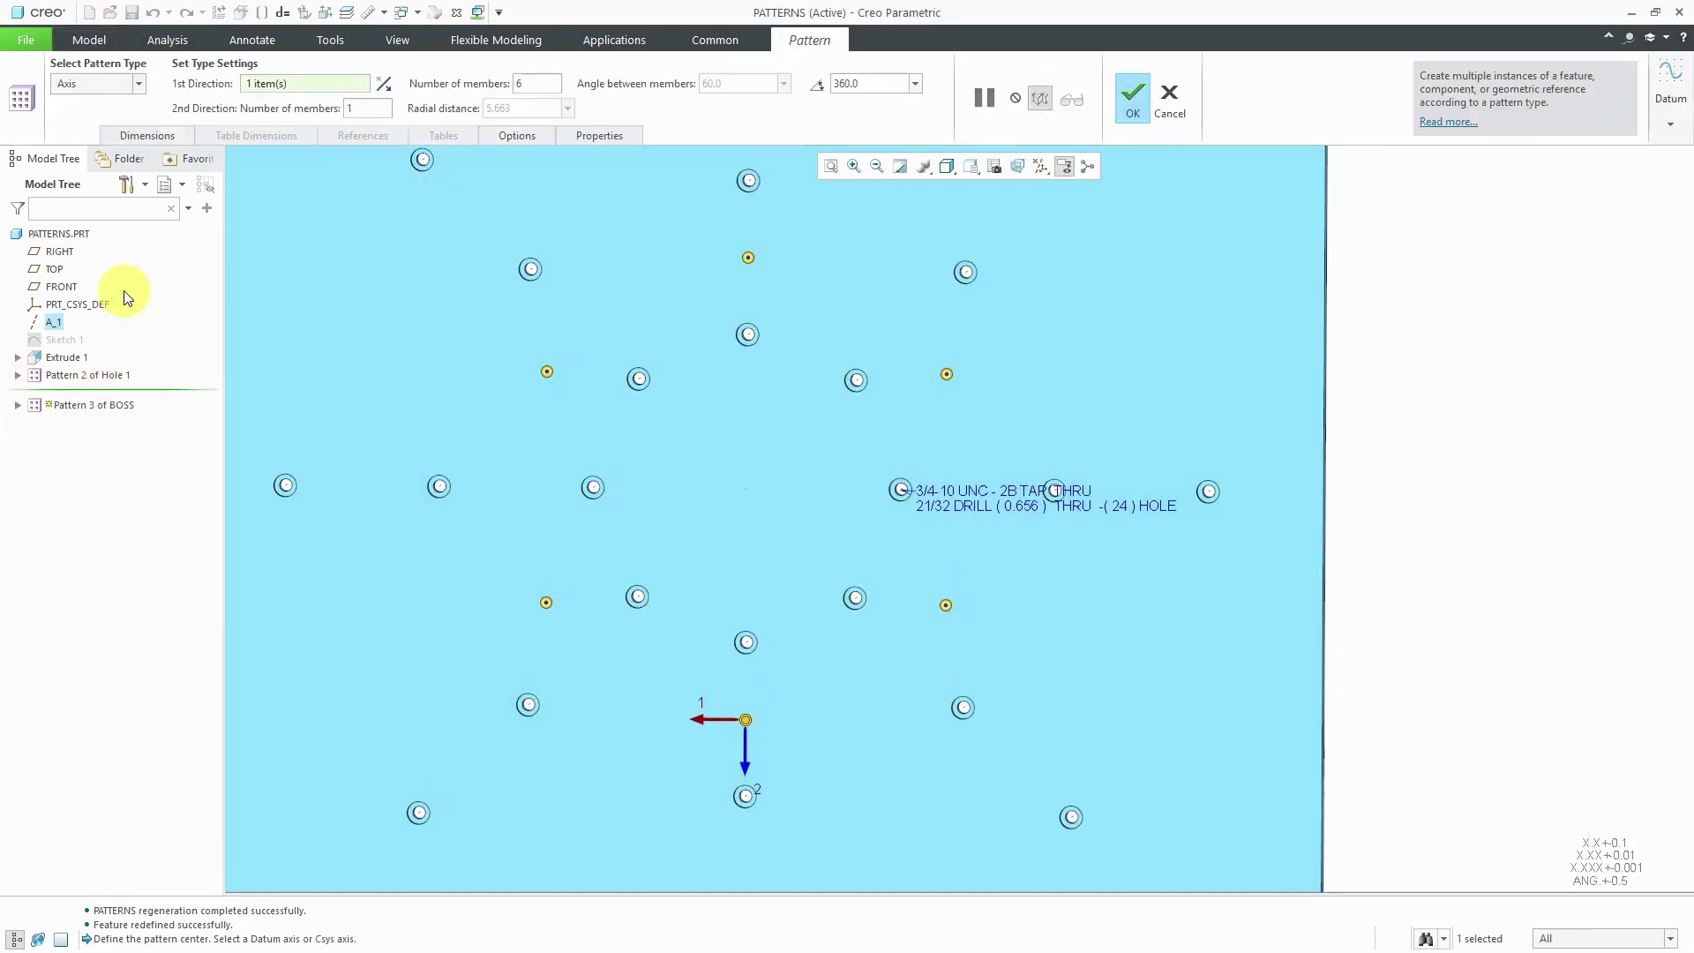
pyautogui.click(520, 137)
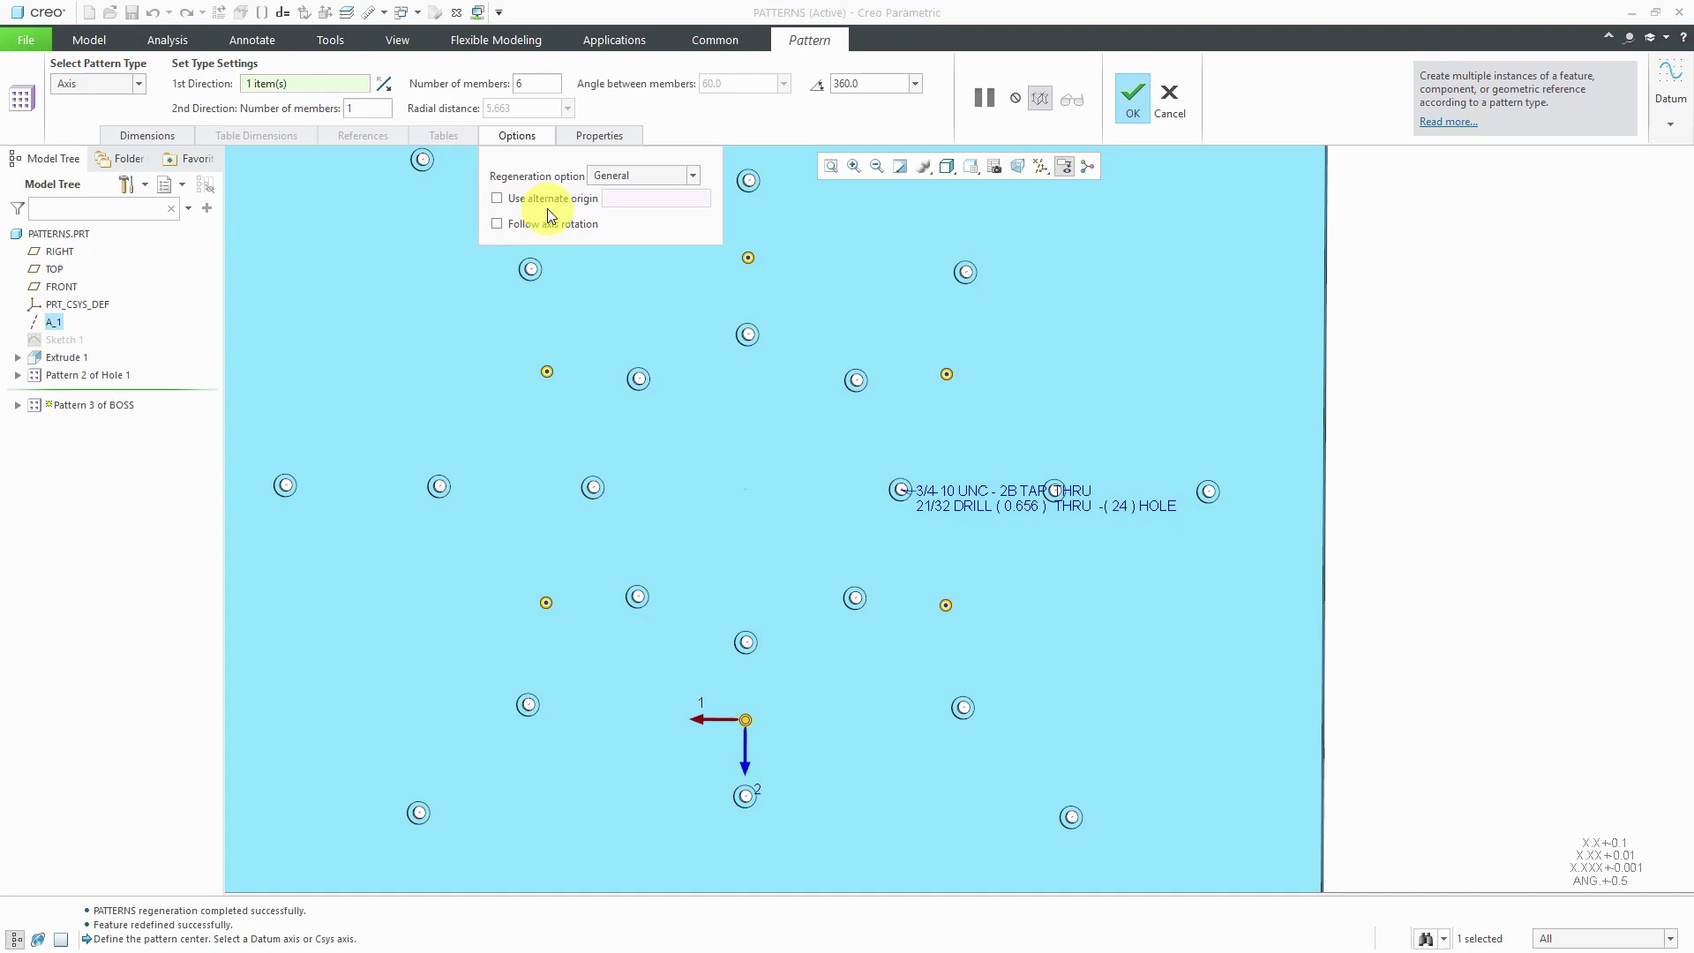
pyautogui.click(497, 224)
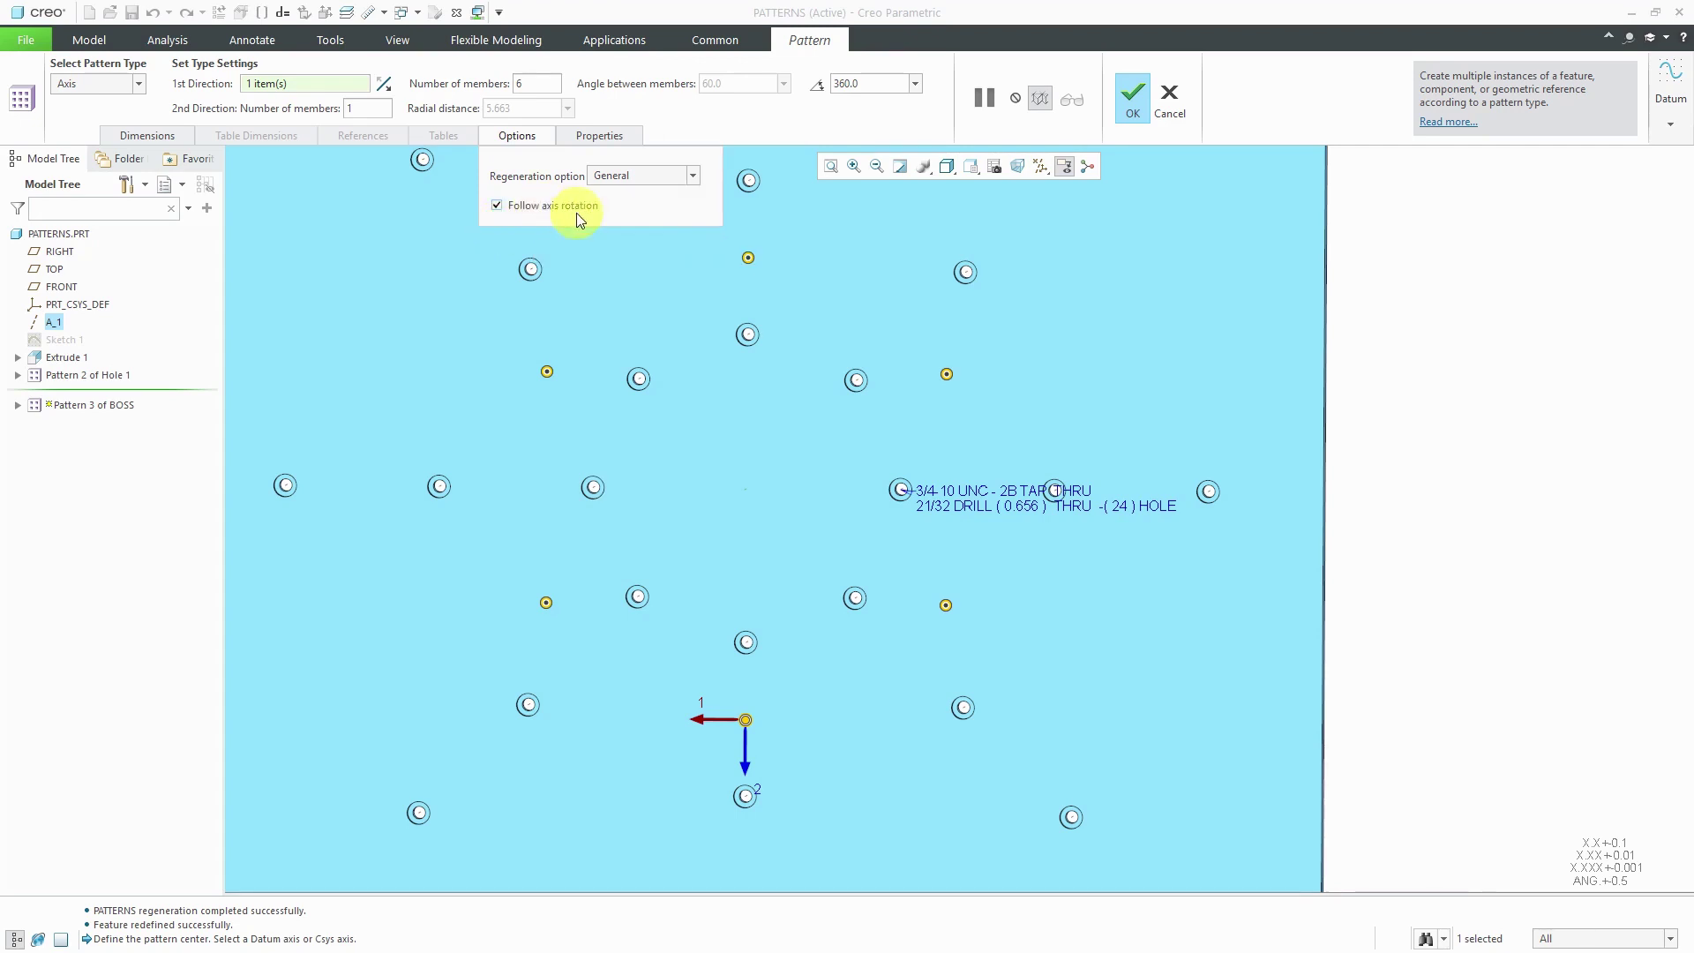
# Apply the redefined boss pattern and view the rotated bosses in perspective
pyautogui.click(1138, 105)
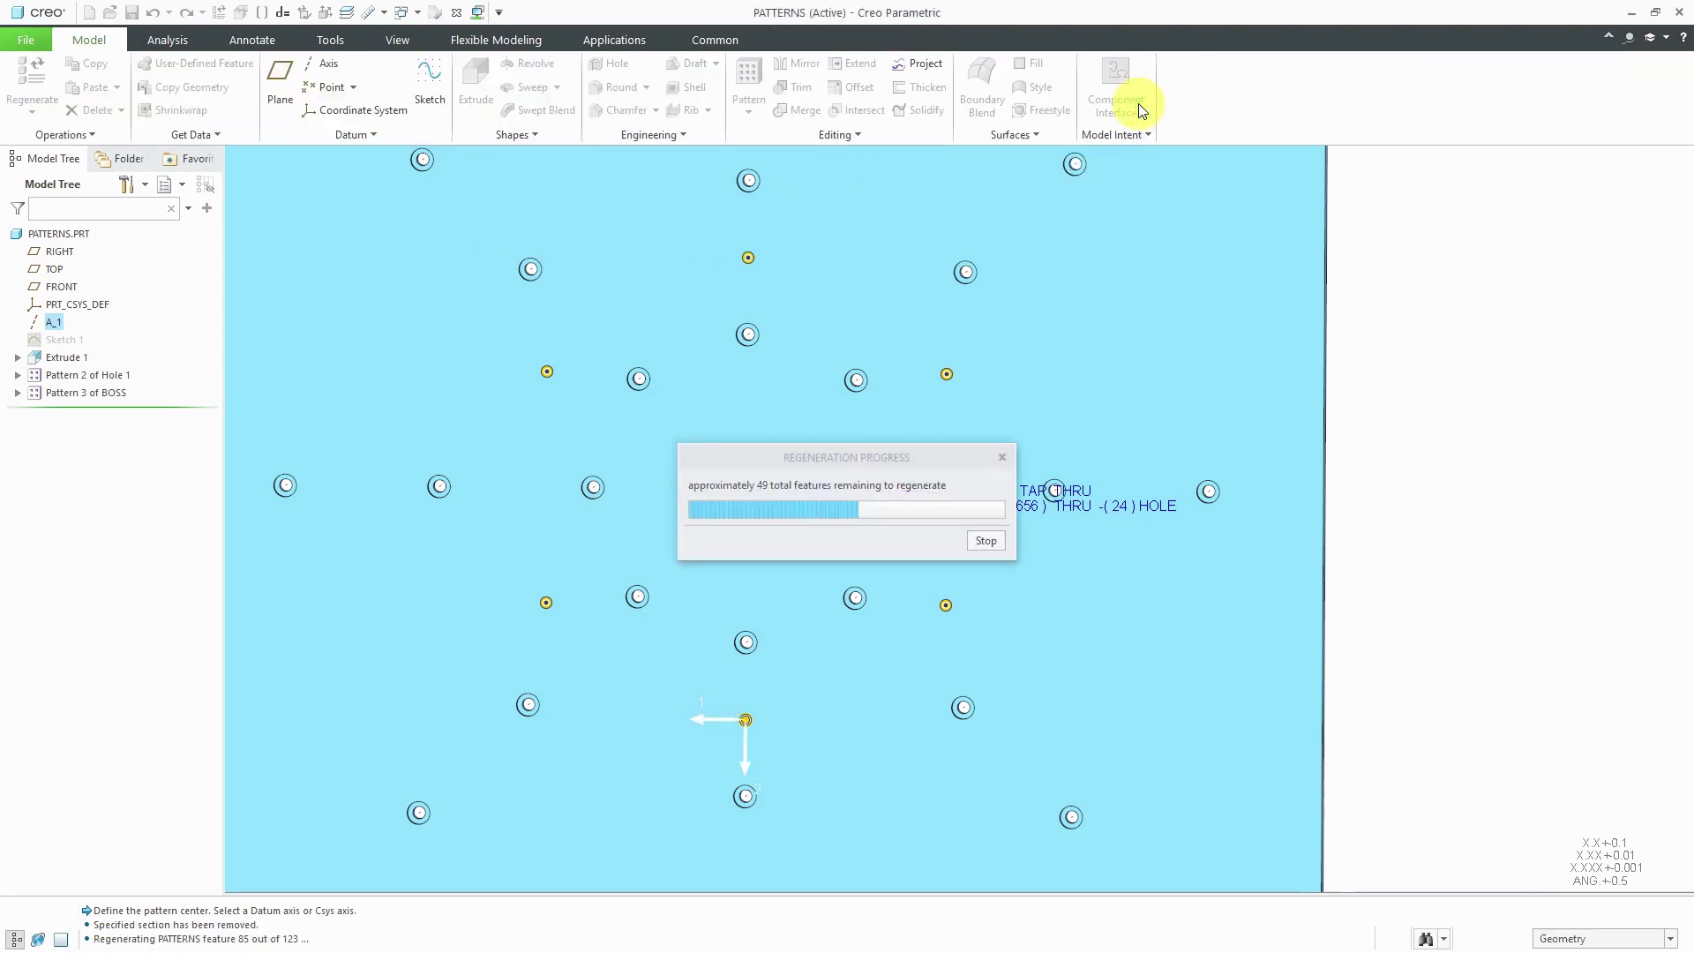
pyautogui.click(1451, 389)
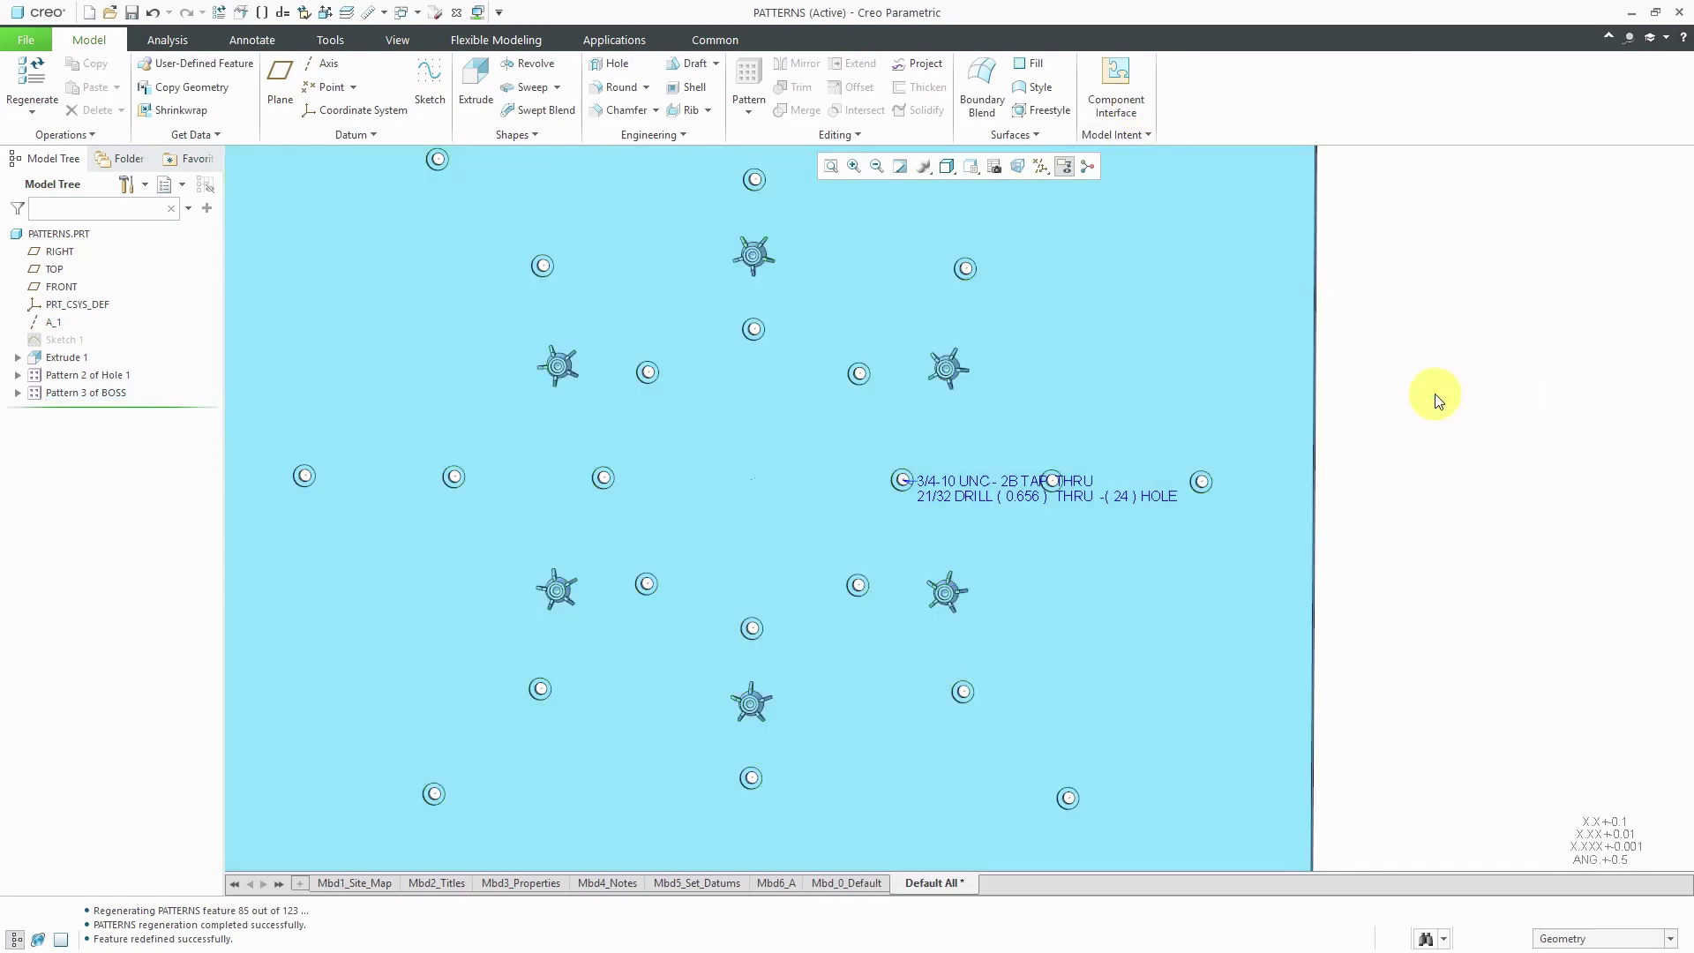
pyautogui.moveTo(1417, 395); pyautogui.dragTo(1415, 366, button='middle')
pyautogui.scroll(2, 1416, 366)
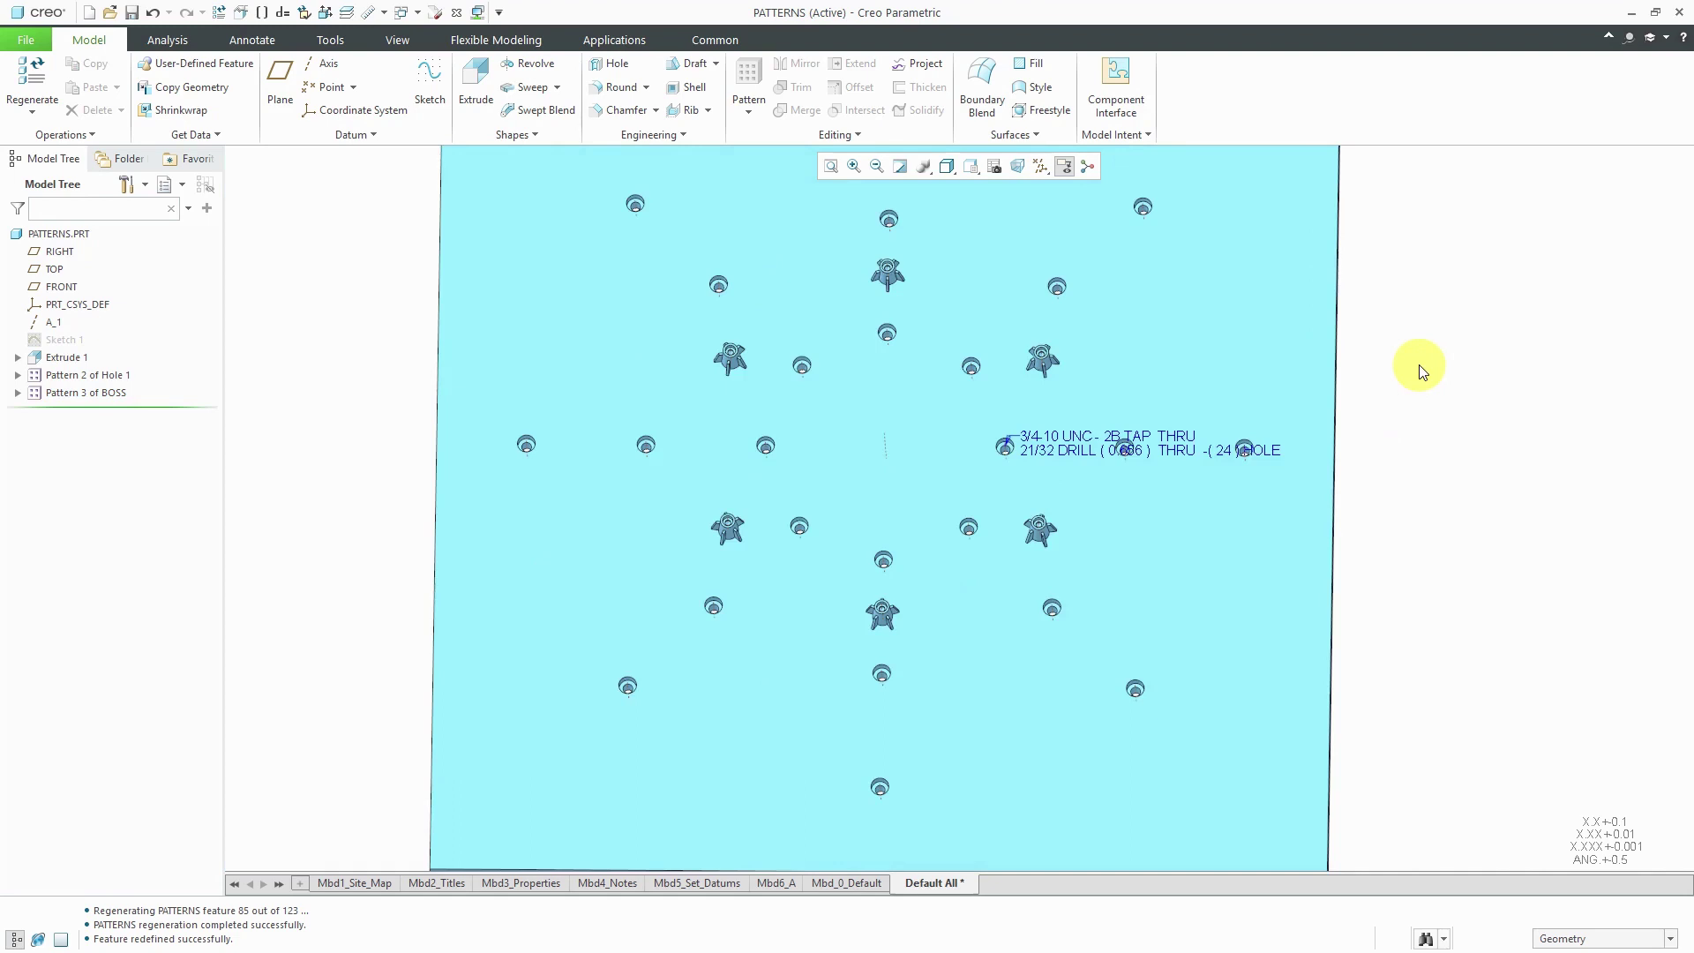
# Suppress Pattern 3 of BOSS from the Model Tree and confirm with OK
pyautogui.click(107, 393)
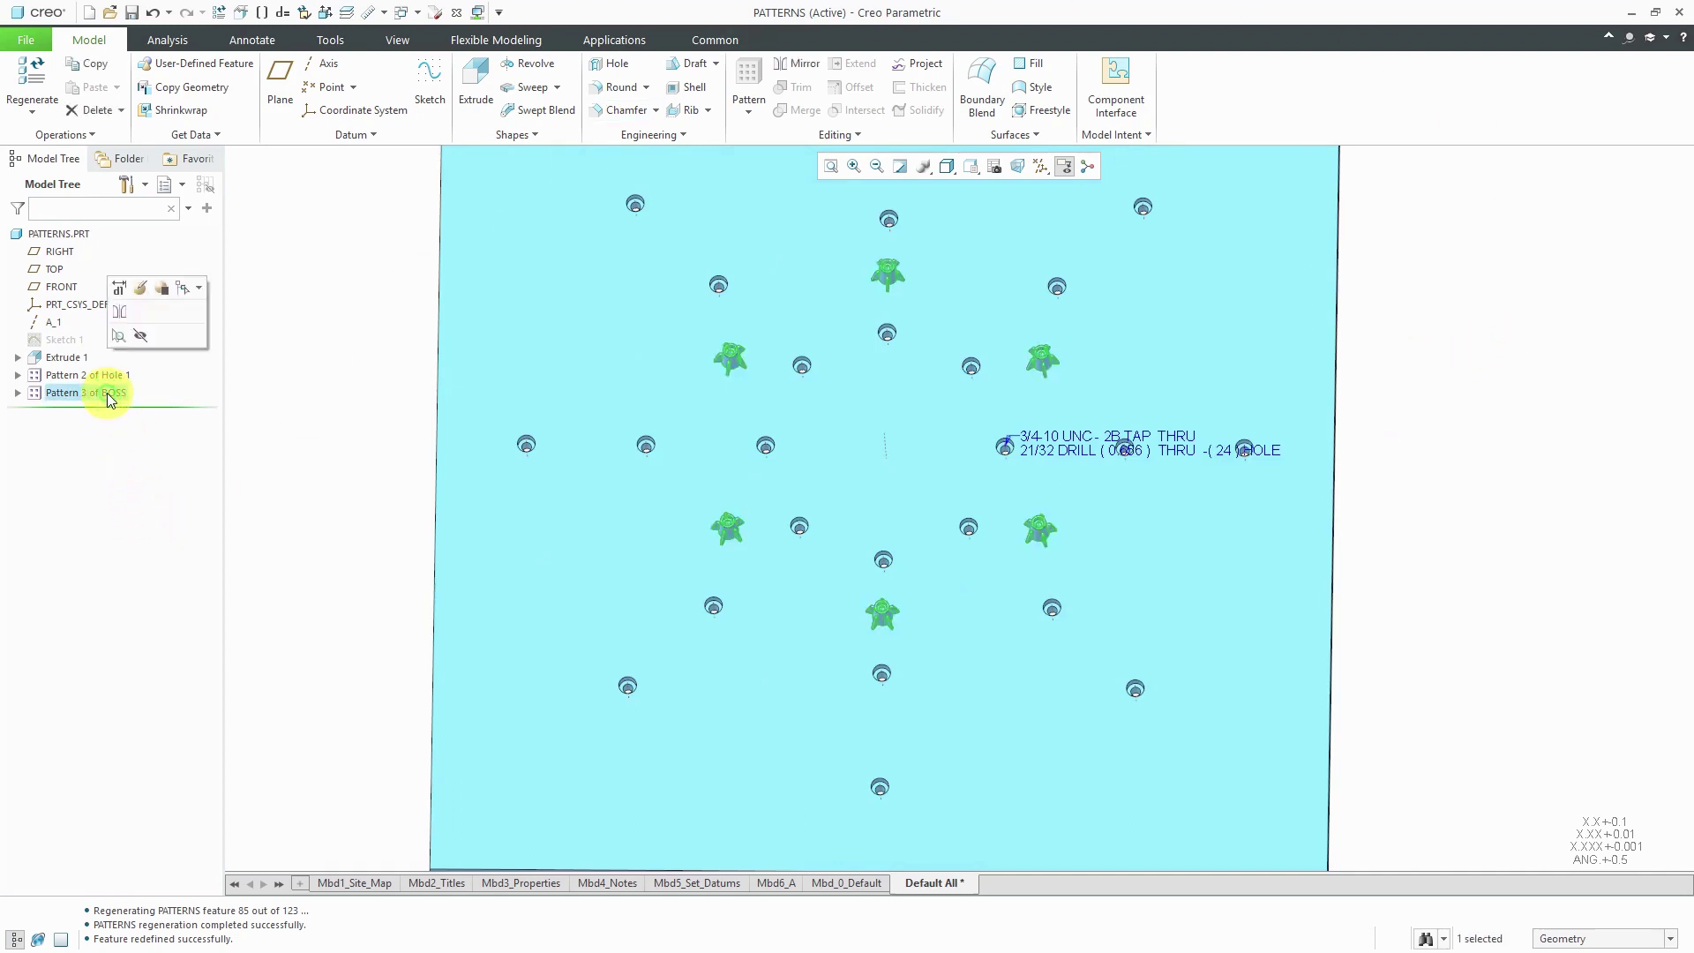
pyautogui.click(162, 291)
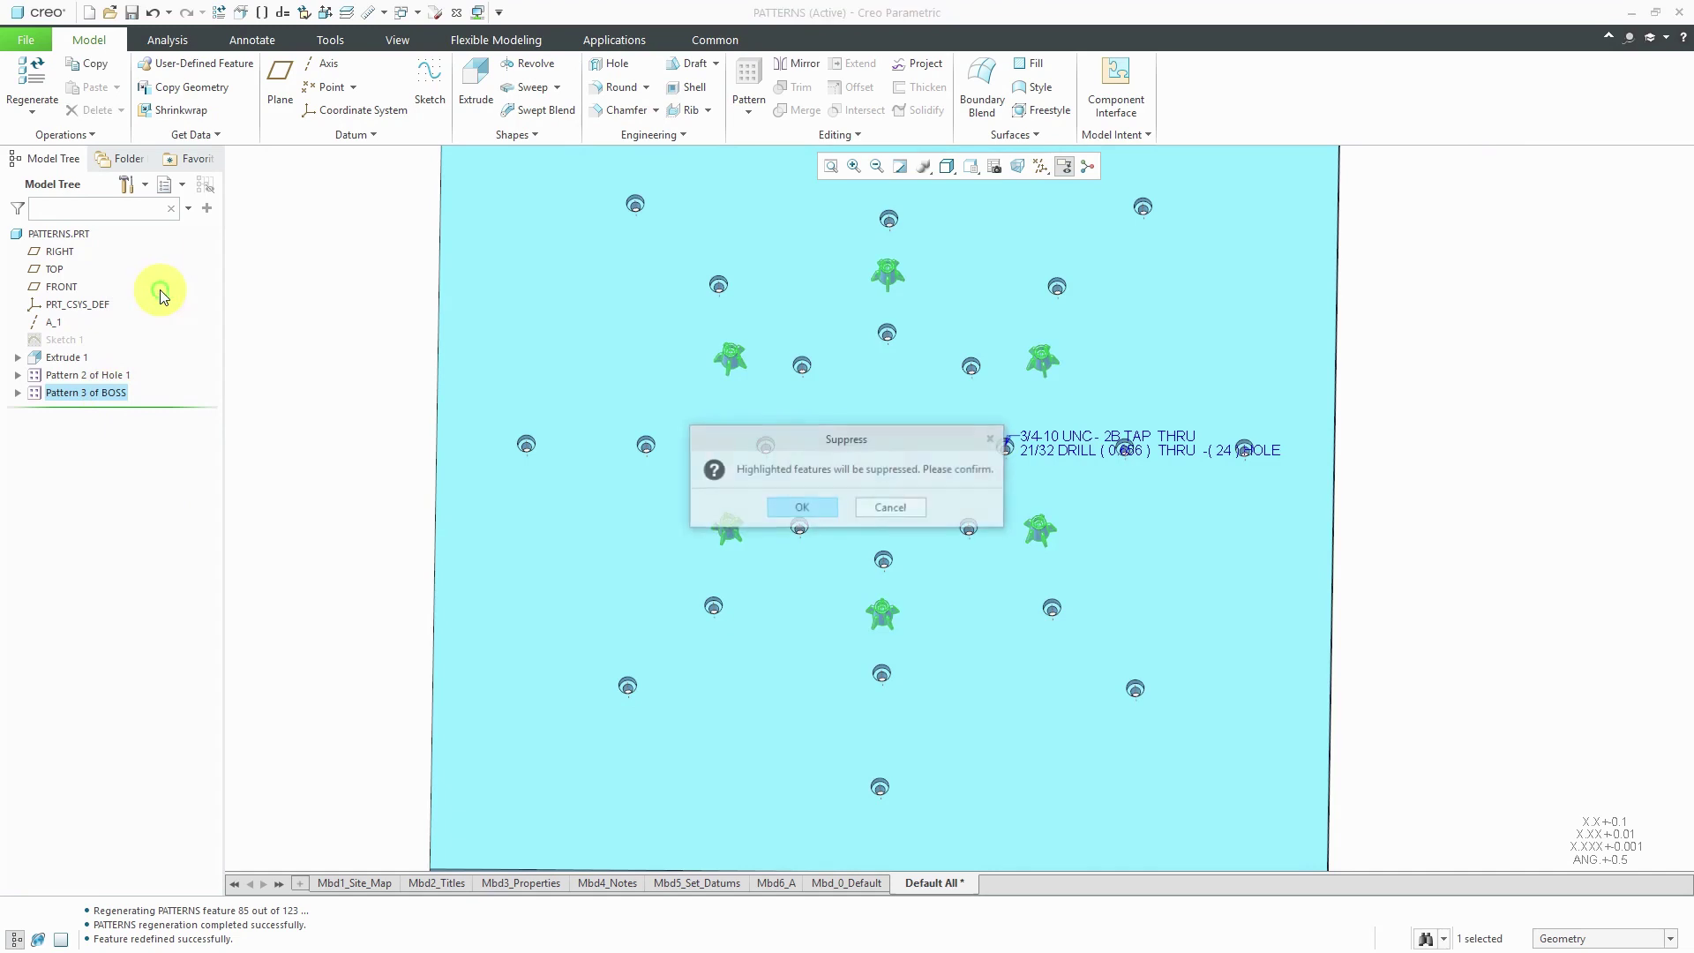
pyautogui.click(781, 509)
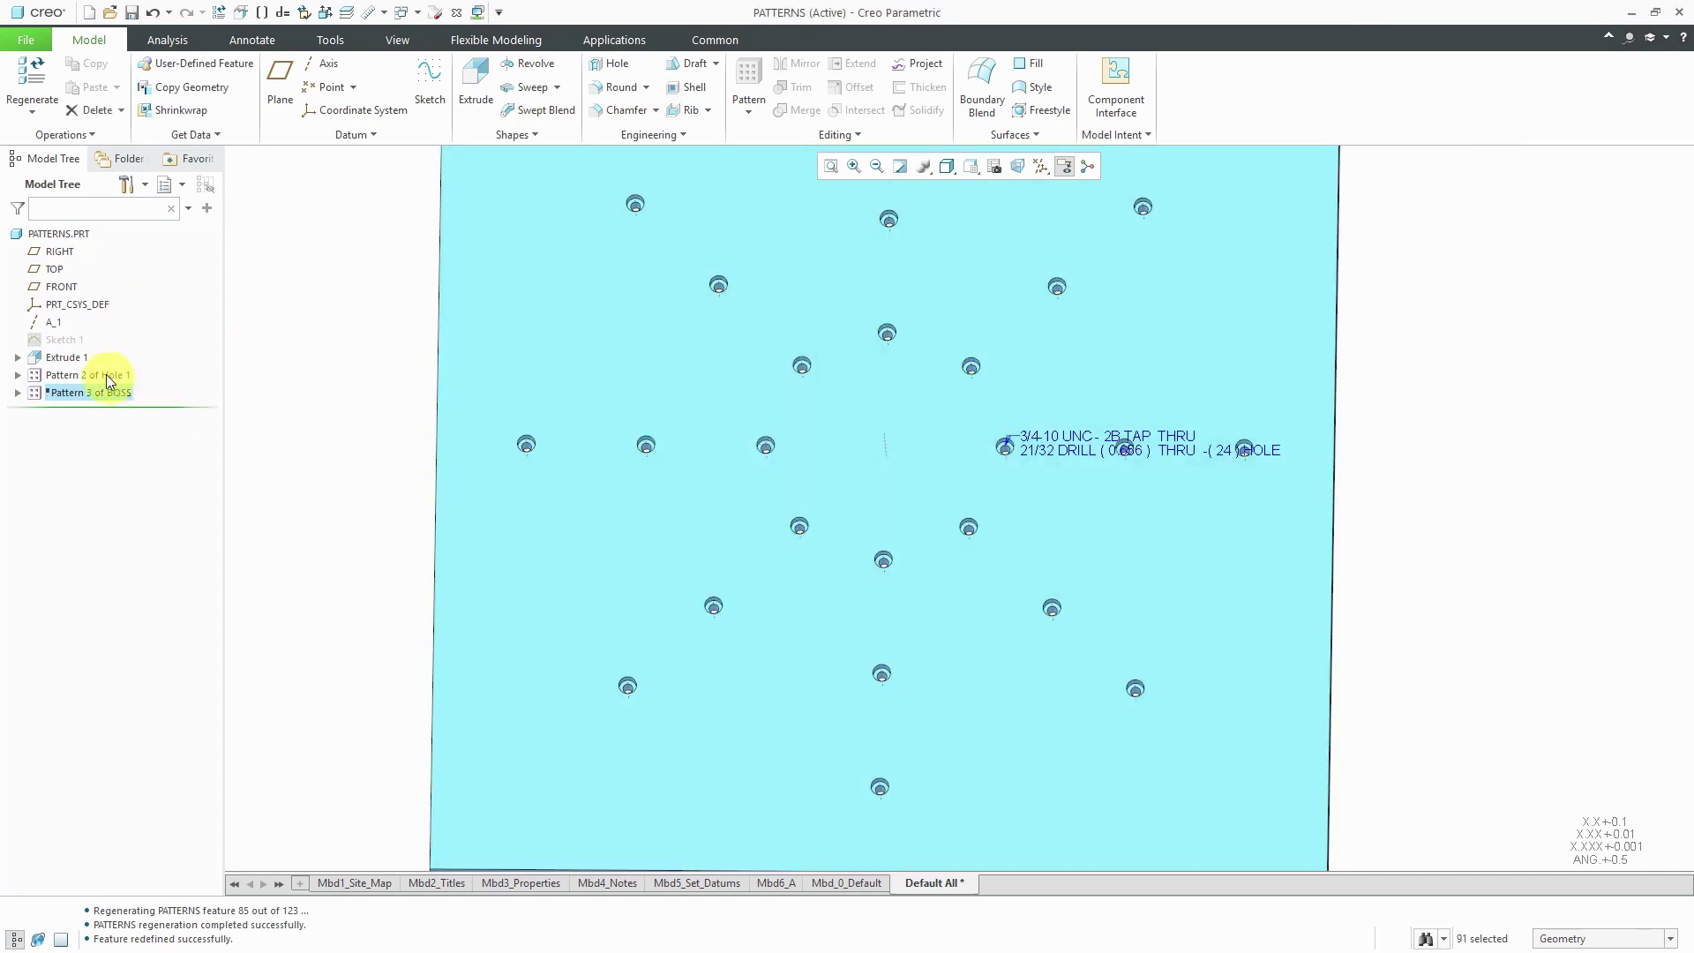
# Delete Pattern 2 of Hole 1, leaving only the original hole, via Delete Pattern
pyautogui.click(104, 377)
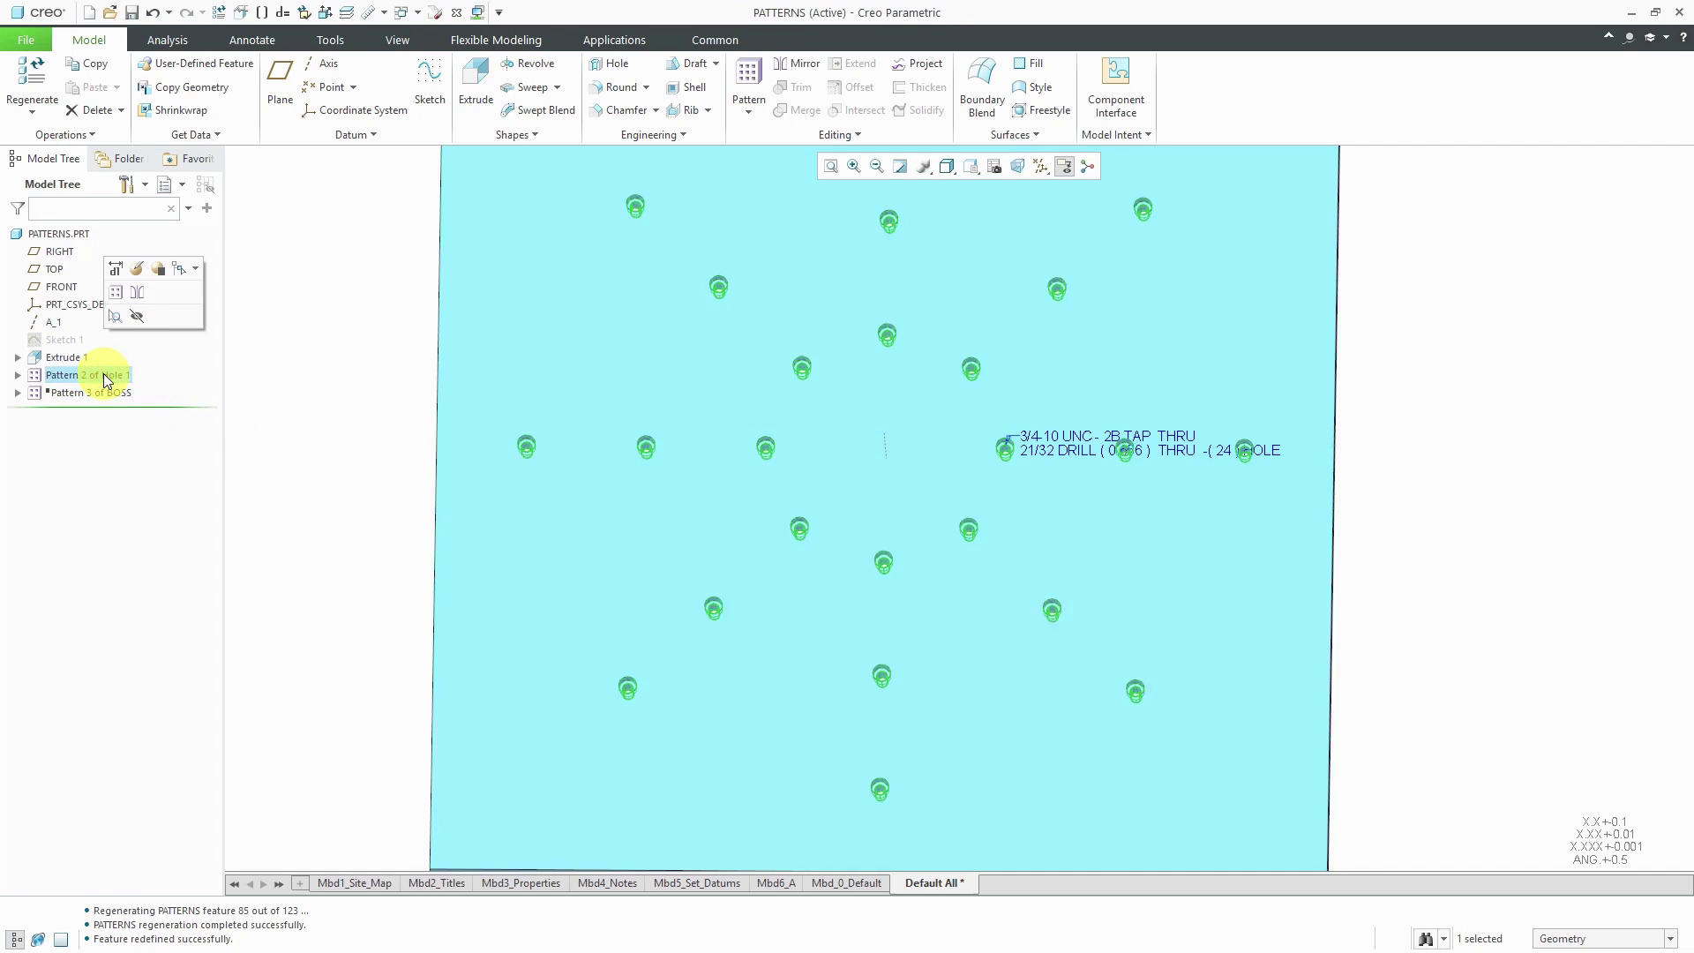
pyautogui.rightClick(104, 375)
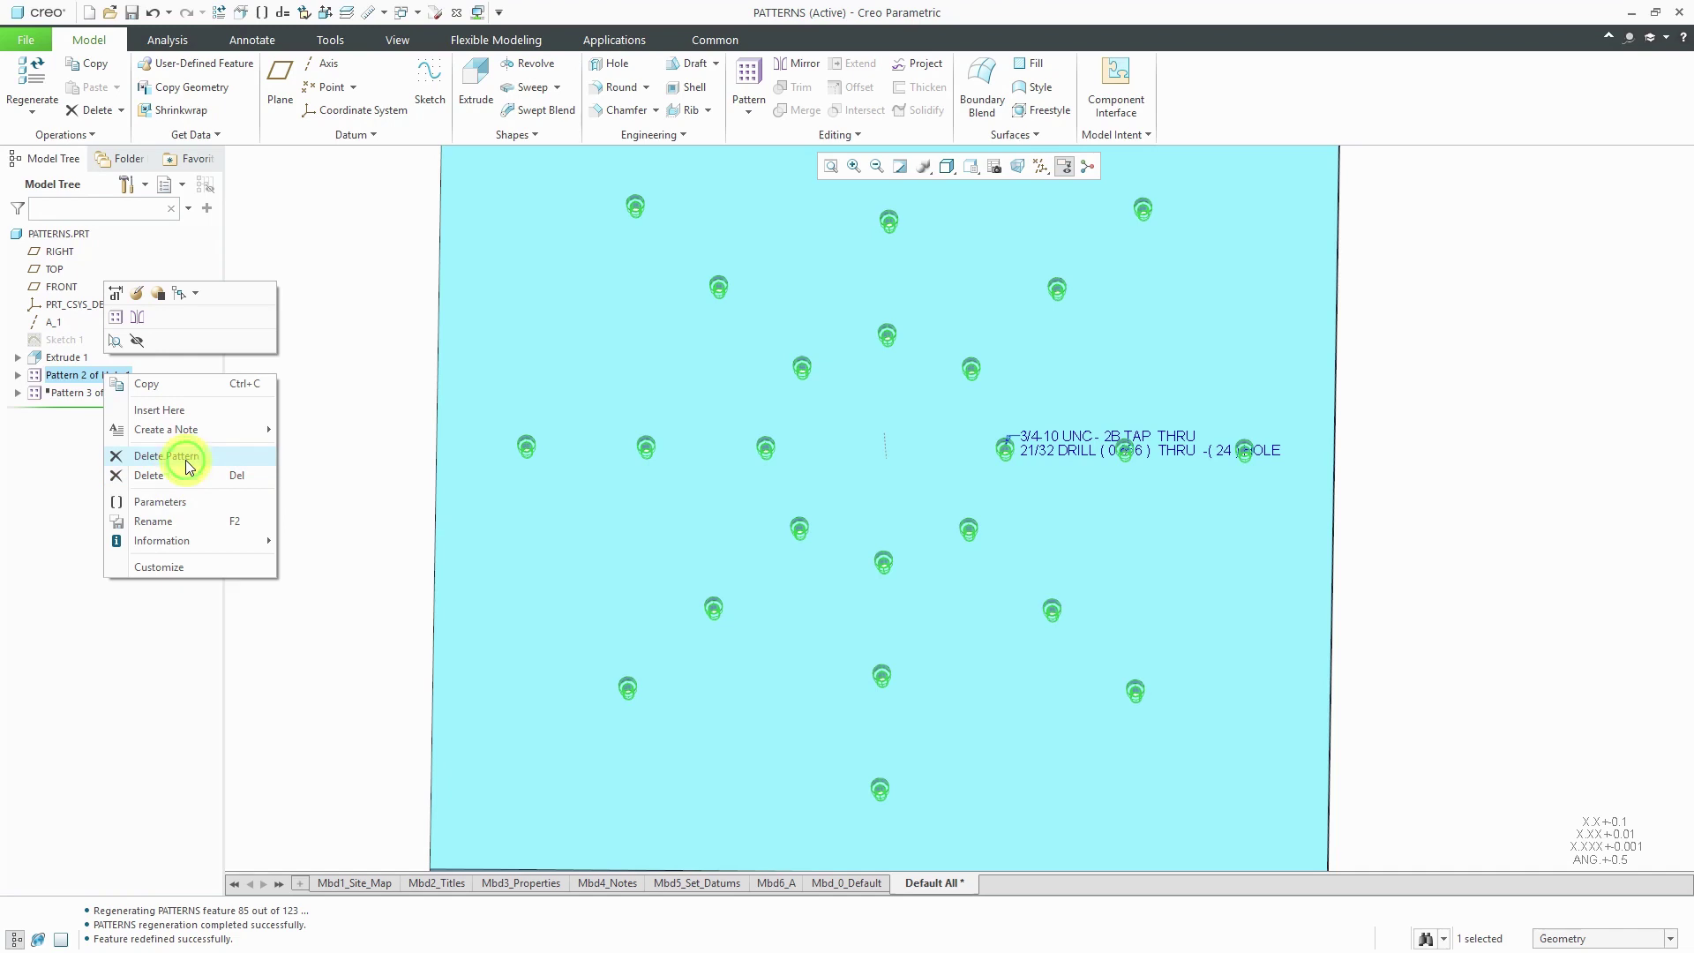
pyautogui.click(188, 465)
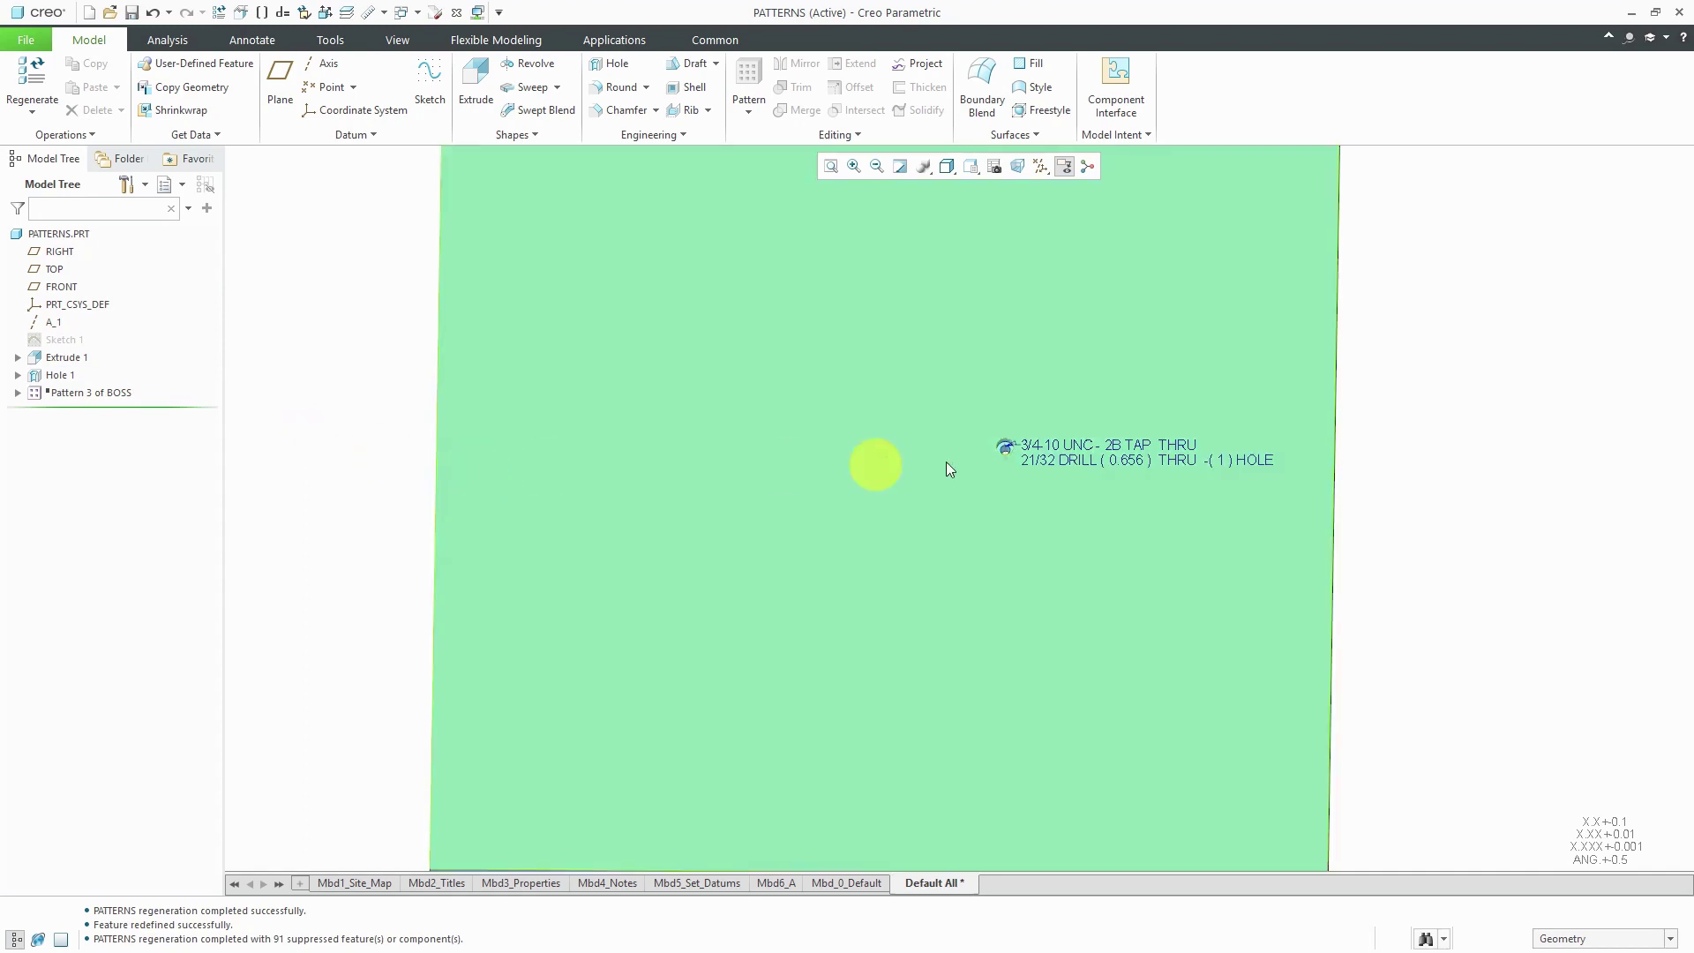
# Start an Axis-type pattern of Hole 1 around datum axis A_1 with 4 members at 90°
pyautogui.scroll(3, 1014, 450)
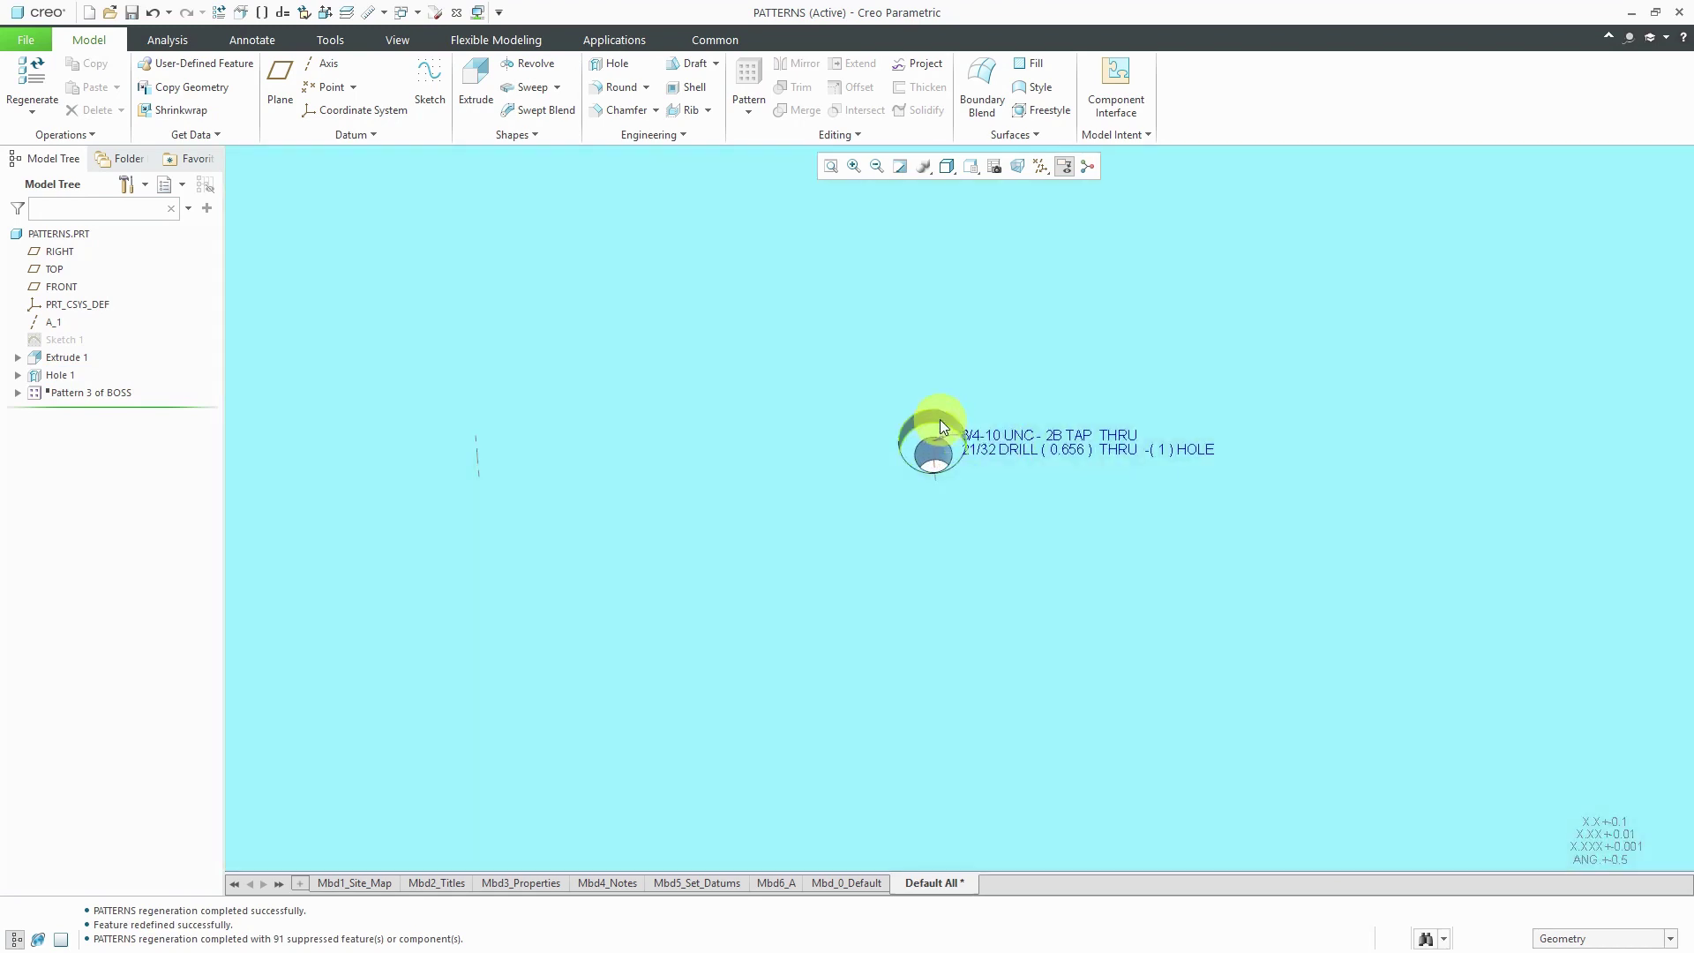
pyautogui.scroll(2, 939, 432)
pyautogui.click(936, 433)
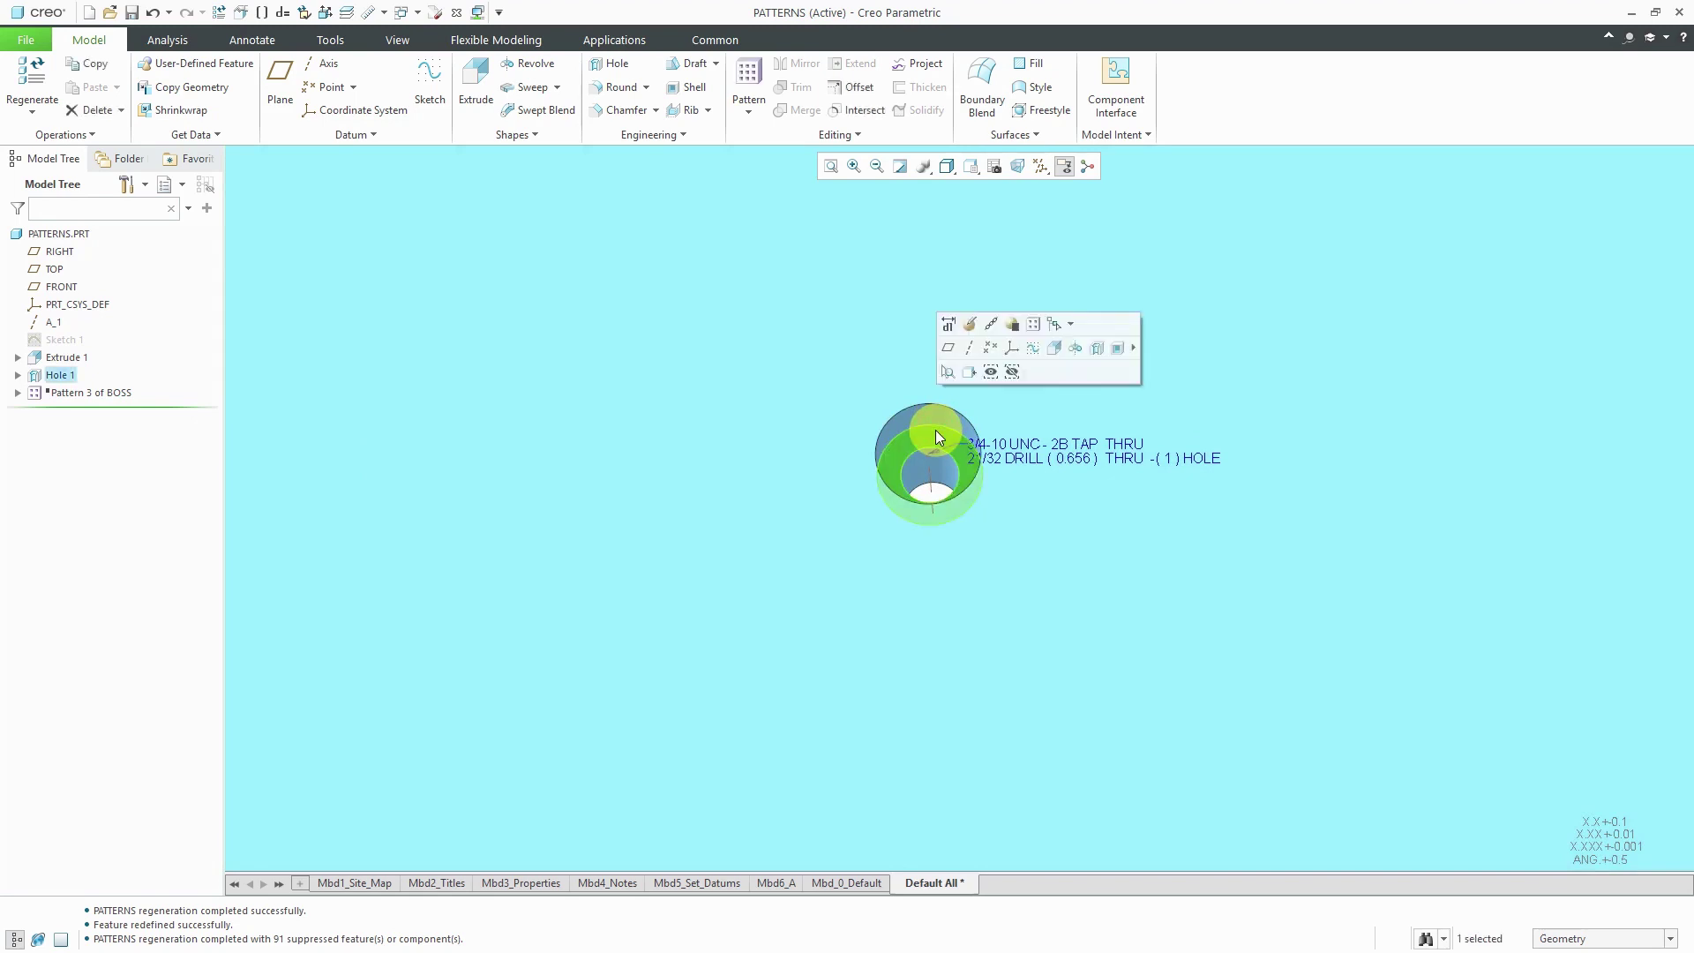
pyautogui.click(1038, 326)
pyautogui.scroll(-5, 1058, 424)
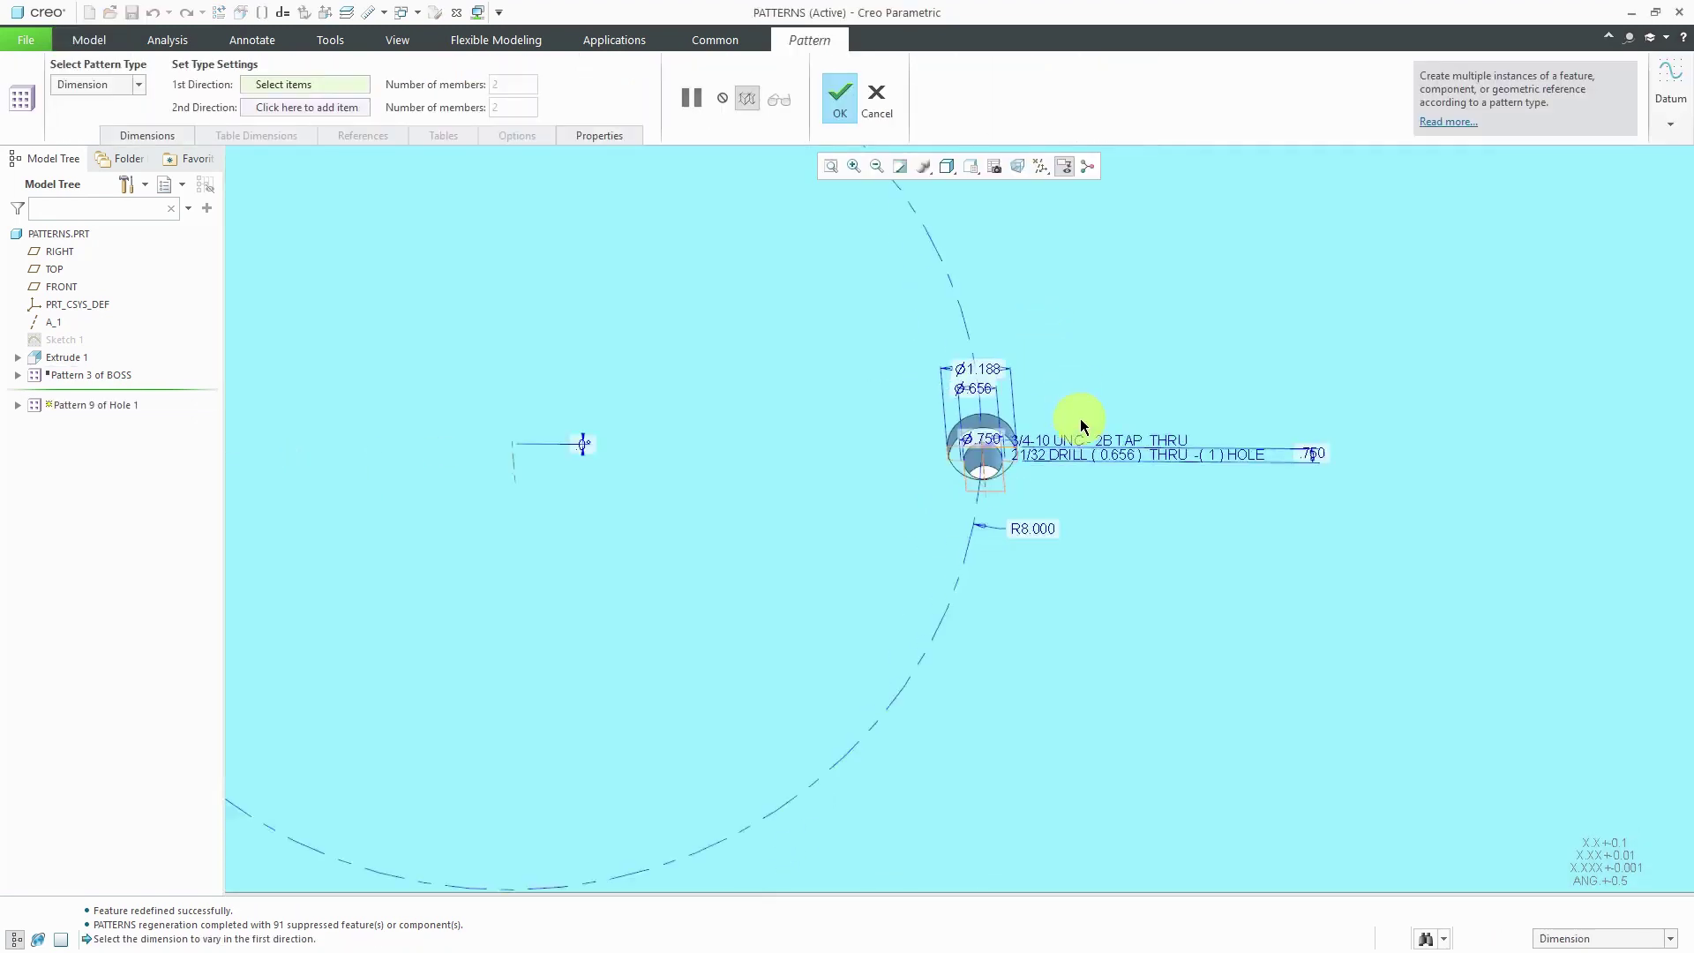
pyautogui.click(109, 89)
pyautogui.click(94, 135)
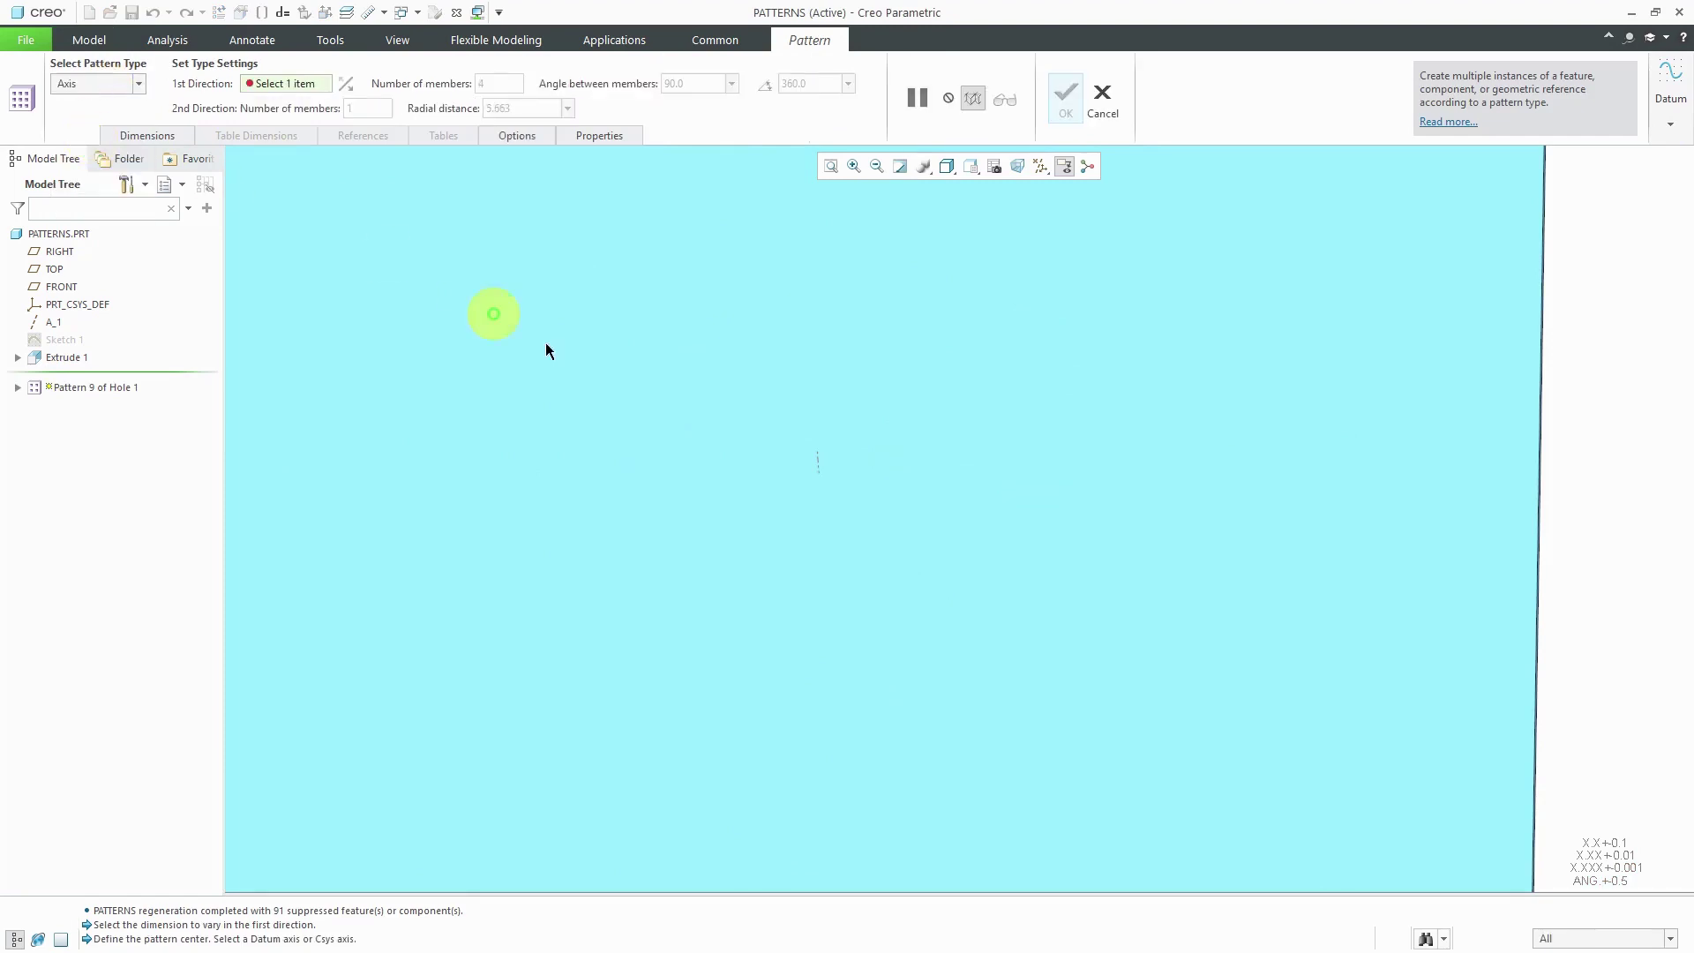
pyautogui.click(819, 464)
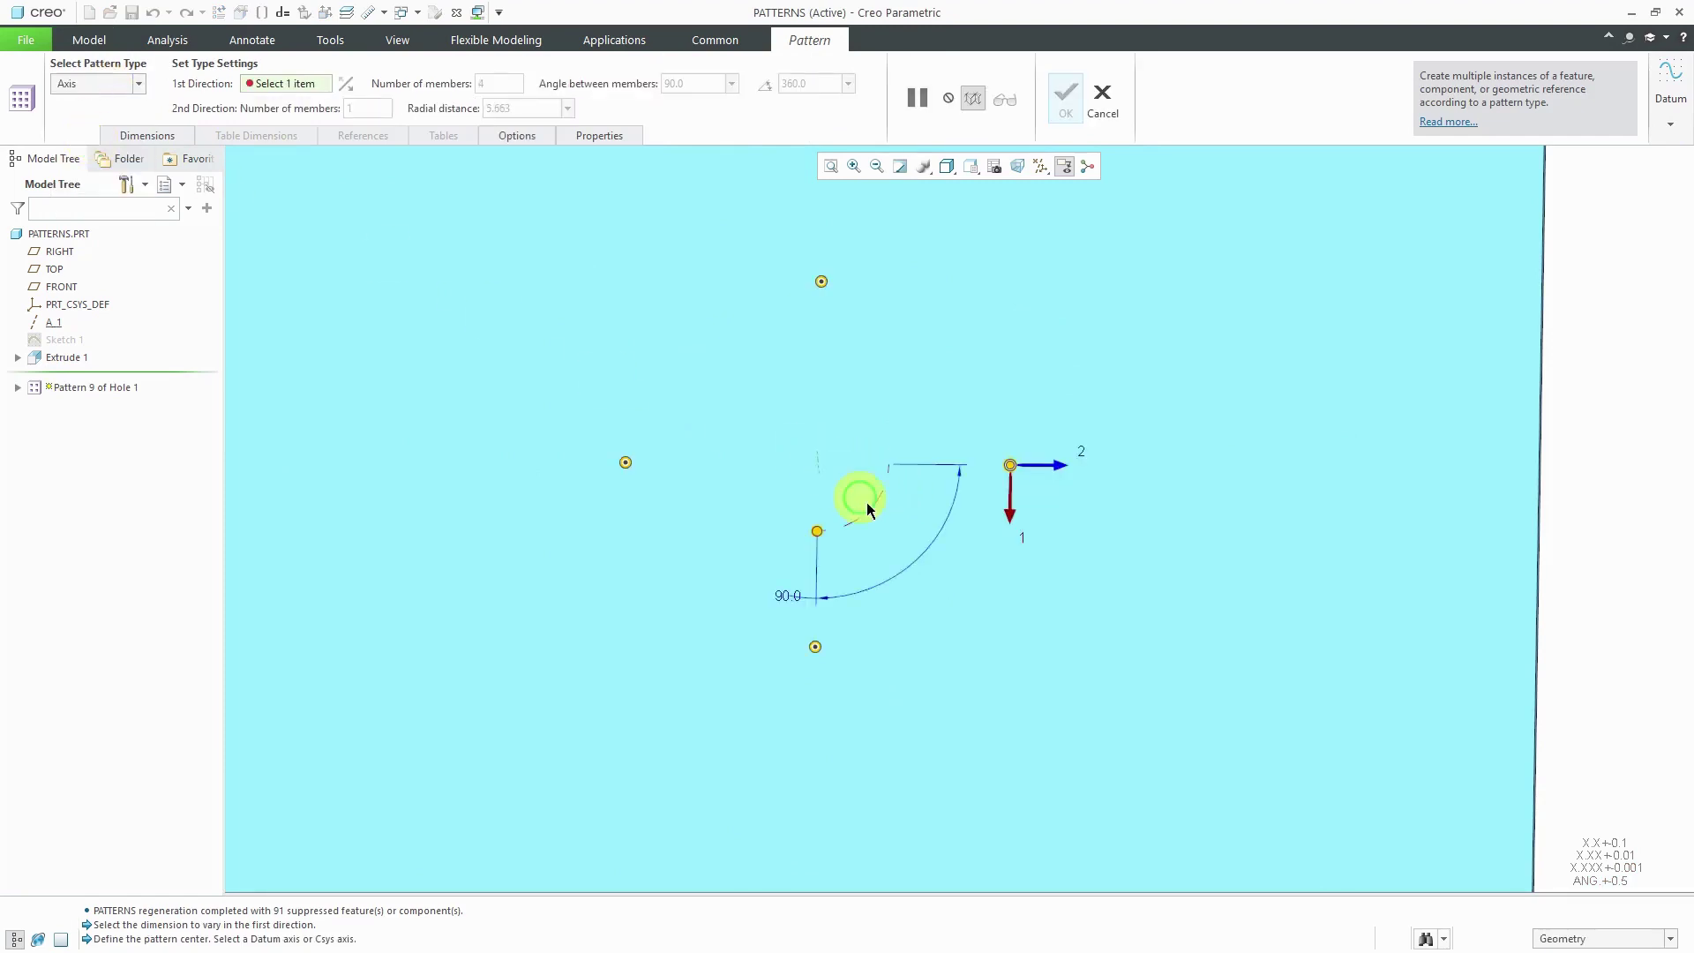
pyautogui.scroll(-2, 851, 599)
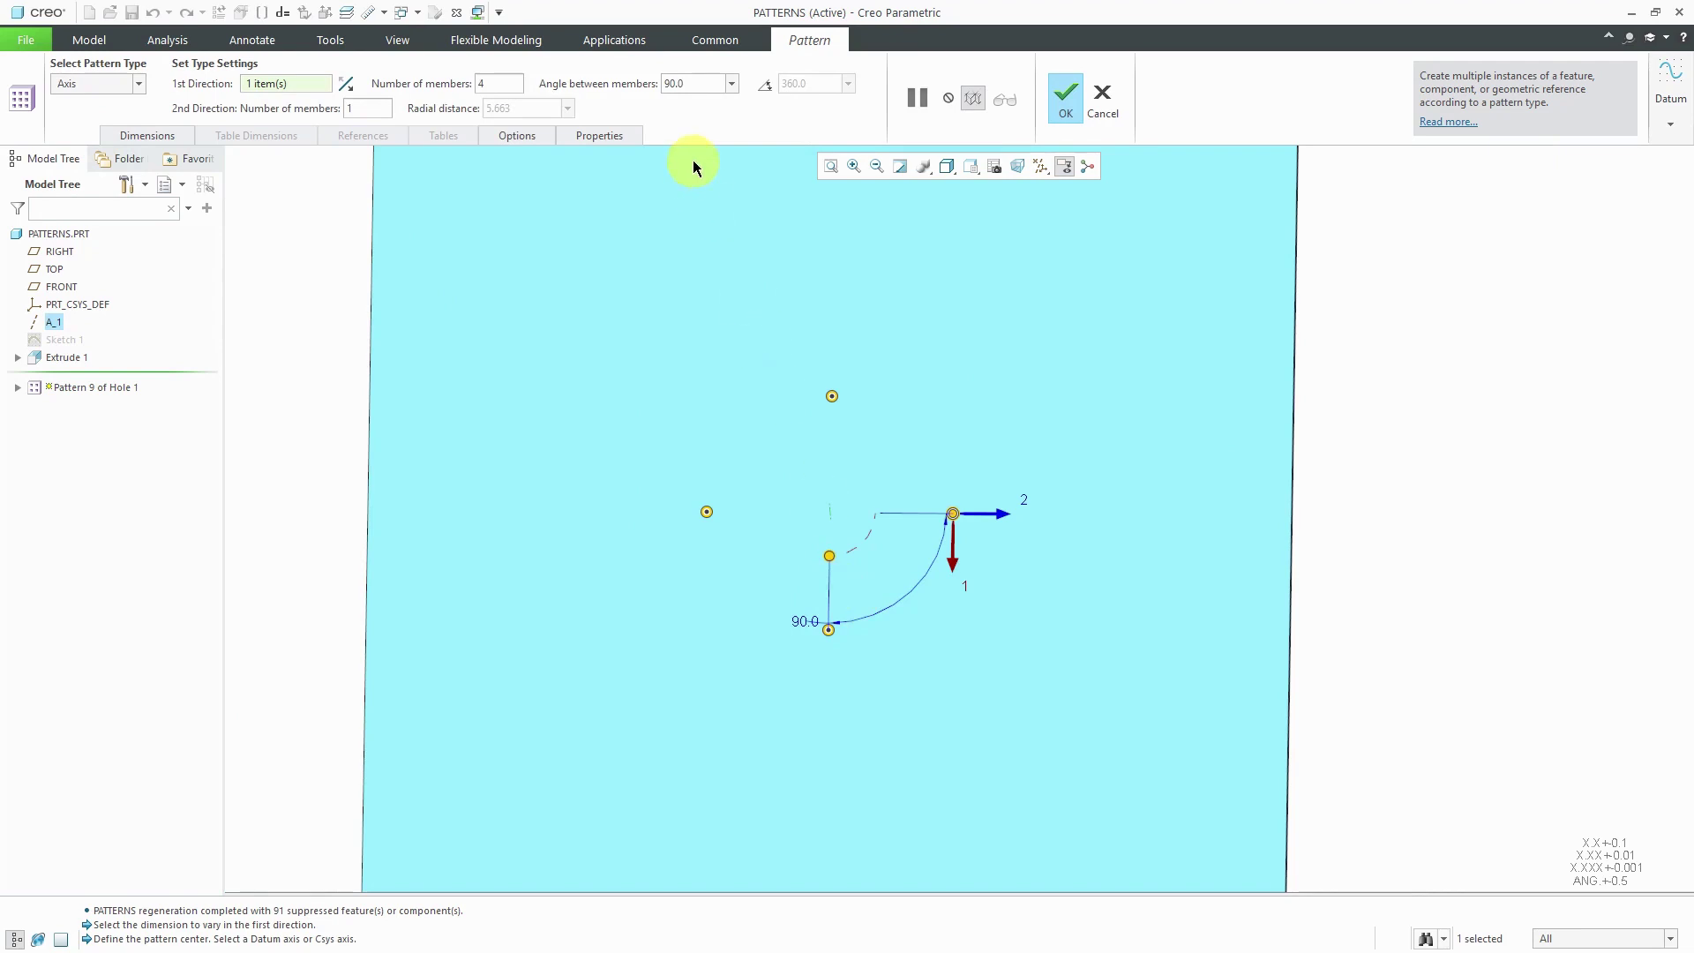
# Spread 20 hole members evenly over the full 360° around A_1
pyautogui.click(766, 88)
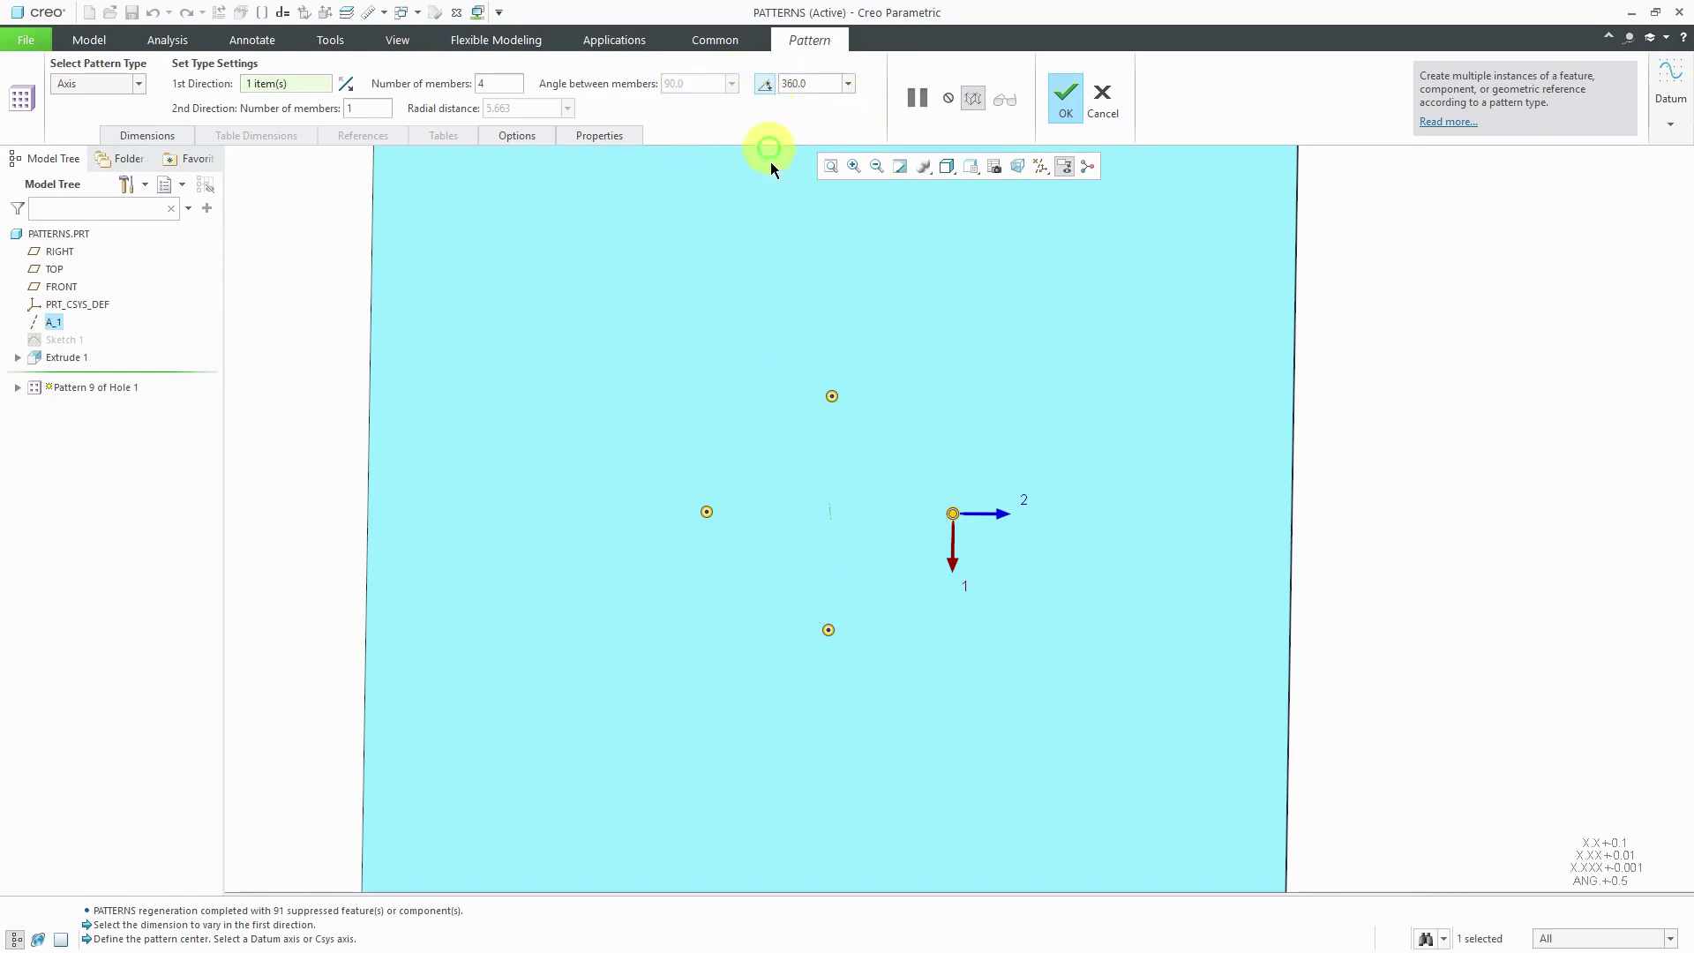
pyautogui.doubleClick(499, 81)
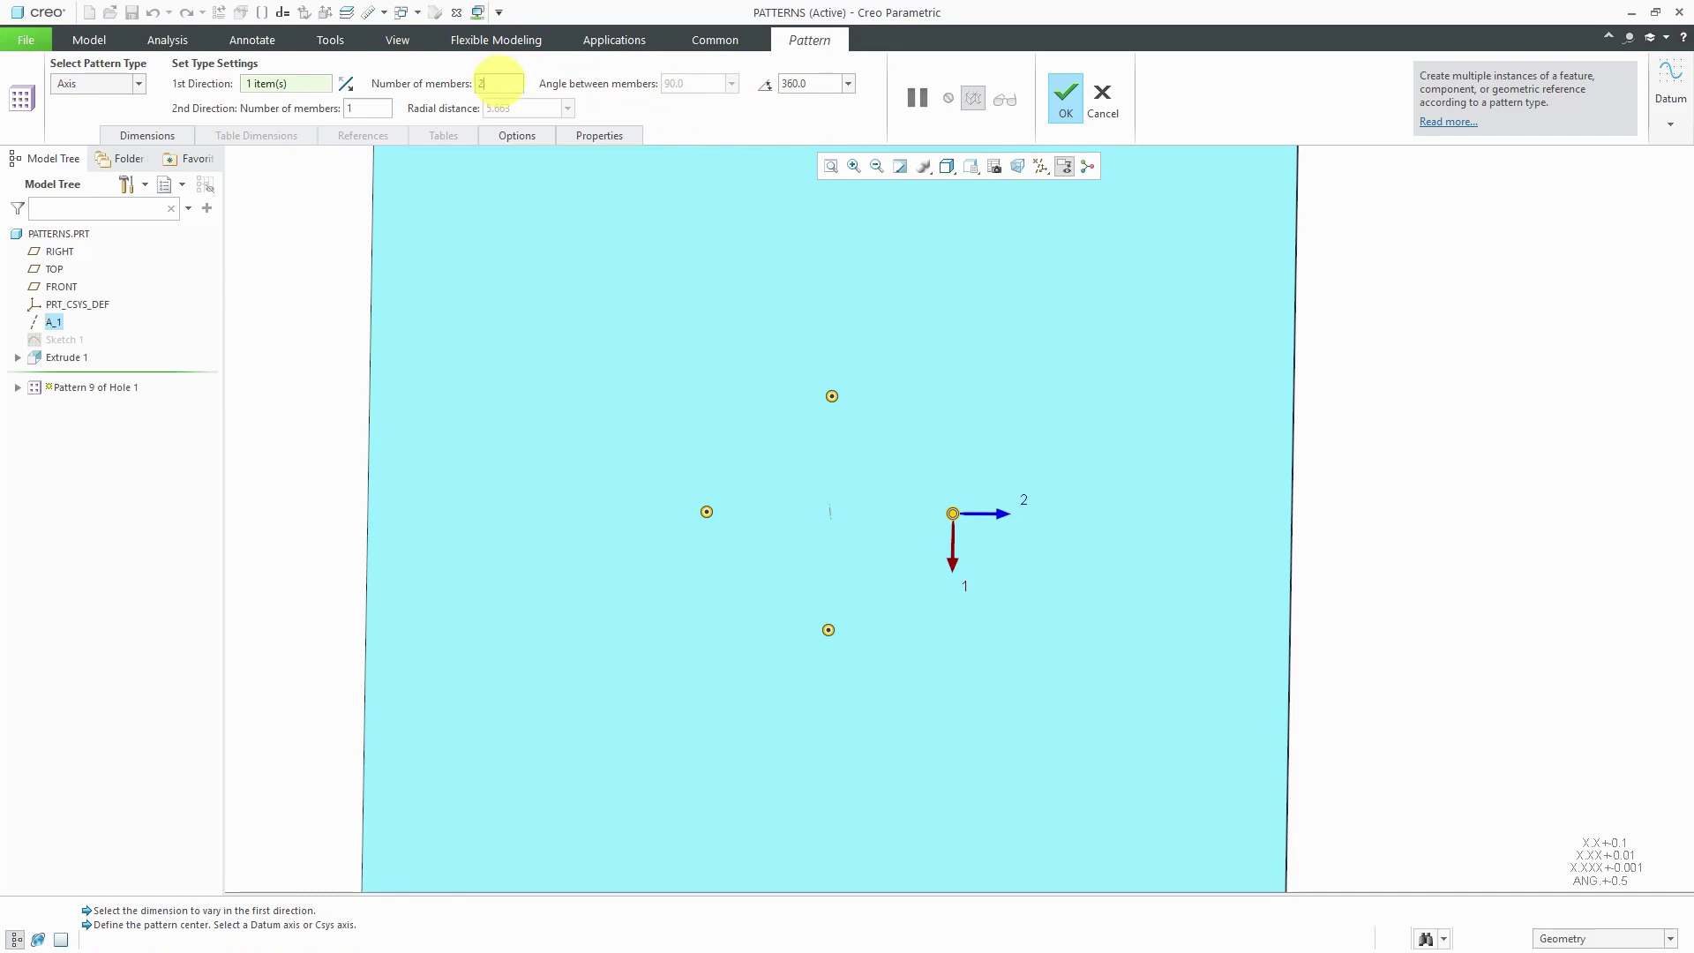
pyautogui.write('20')
pyautogui.press('Return')
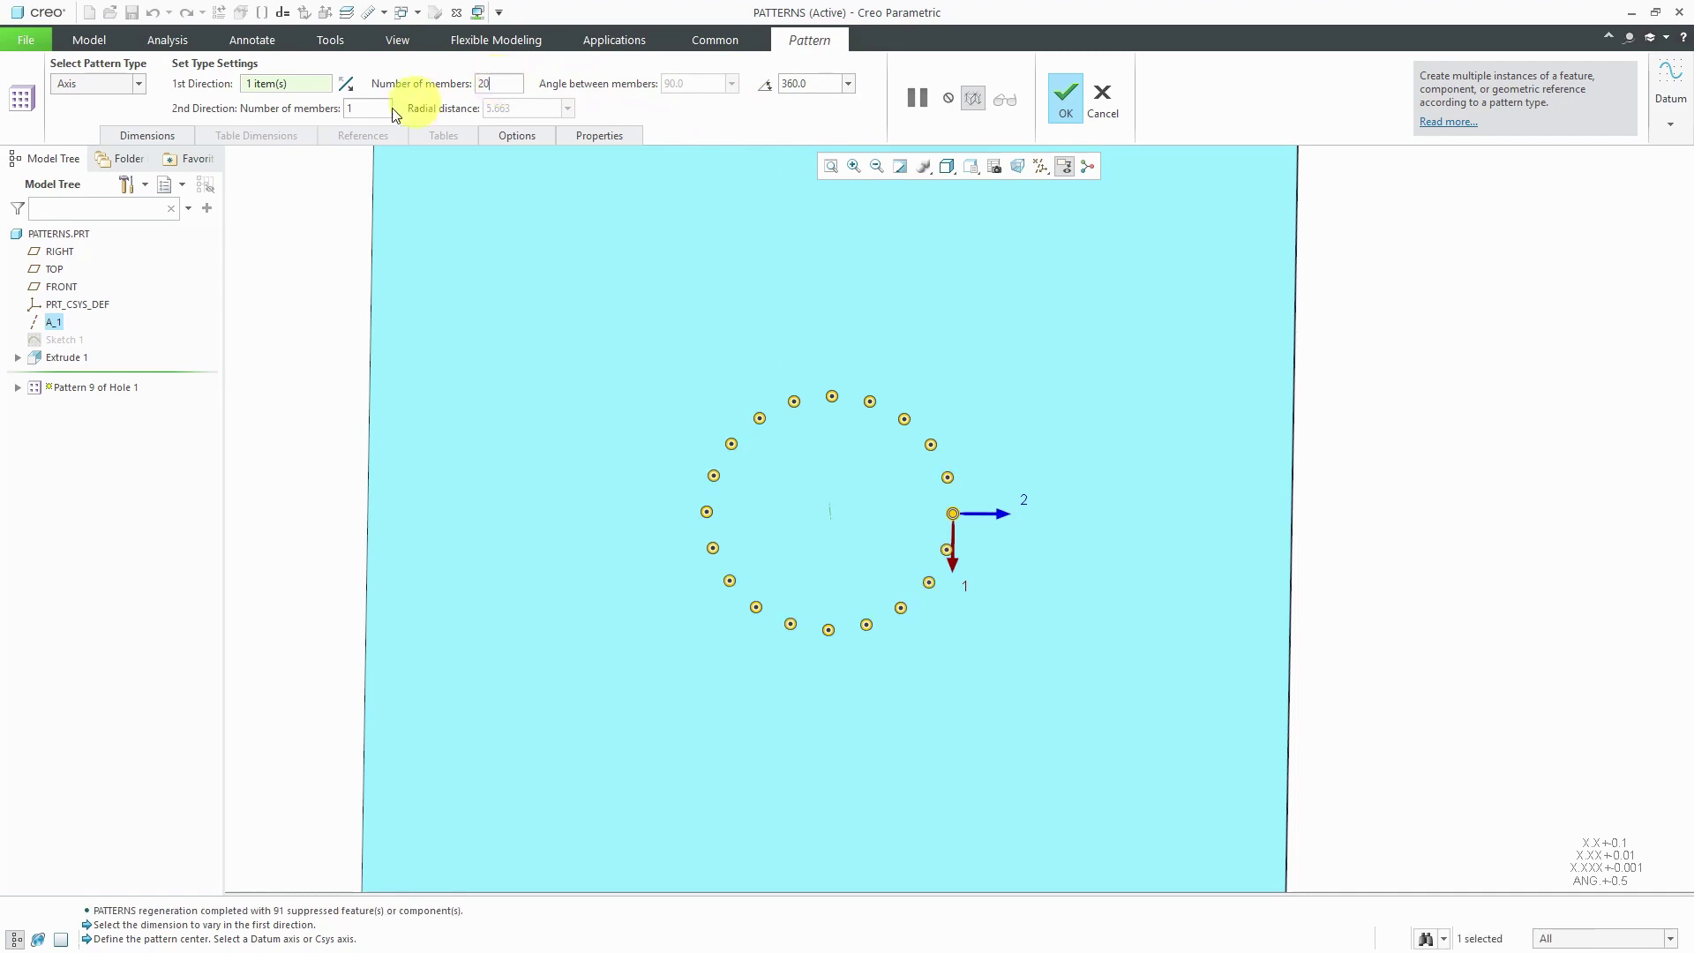
pyautogui.click(166, 135)
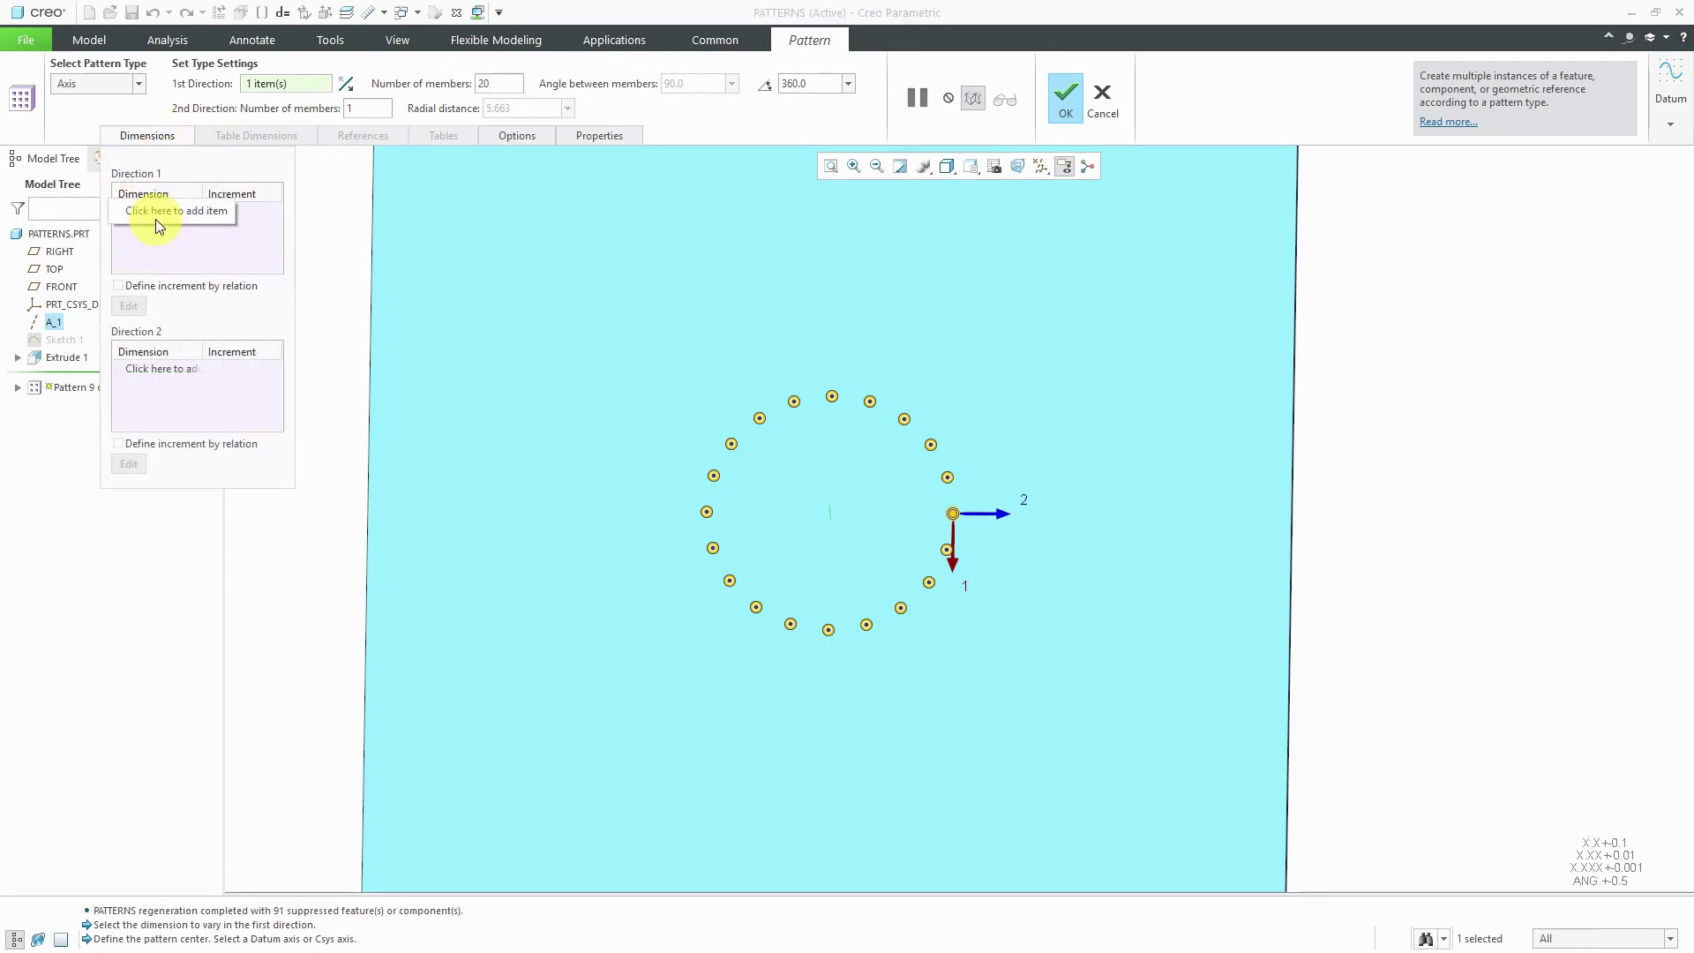
# Make the hole's R8.000 radial dimension increase by 1 per pattern member
pyautogui.click(169, 214)
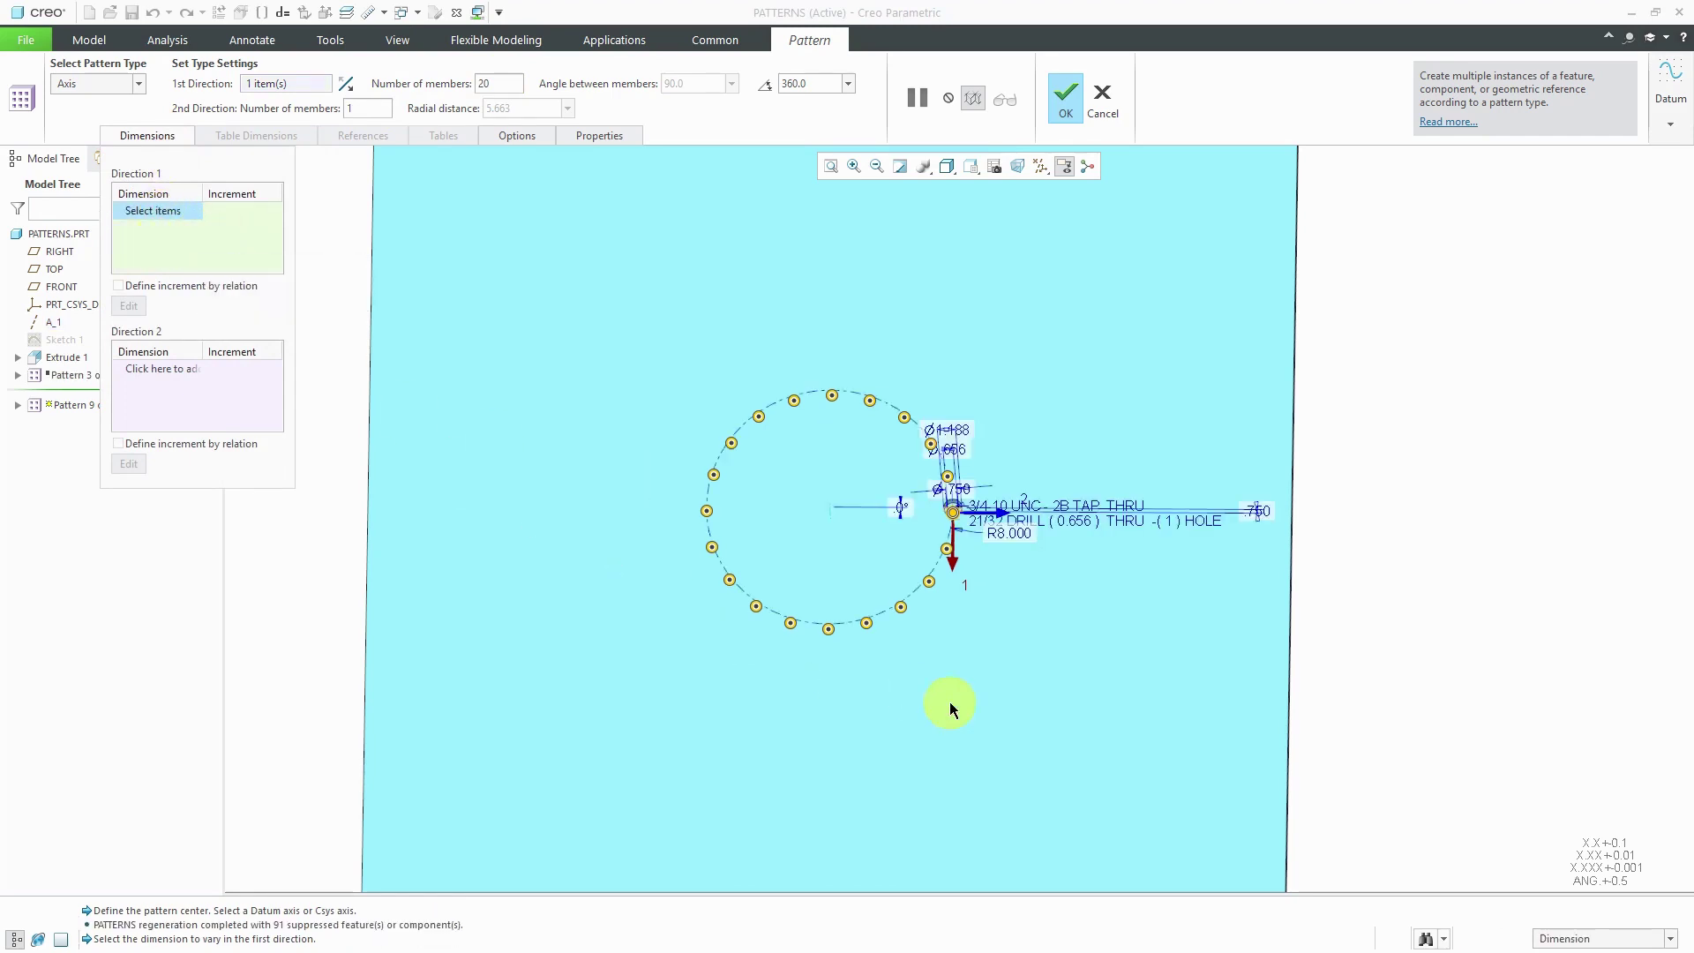
pyautogui.moveTo(950, 646); pyautogui.dragTo(1056, 621, button='middle')
pyautogui.scroll(-4, 978, 602)
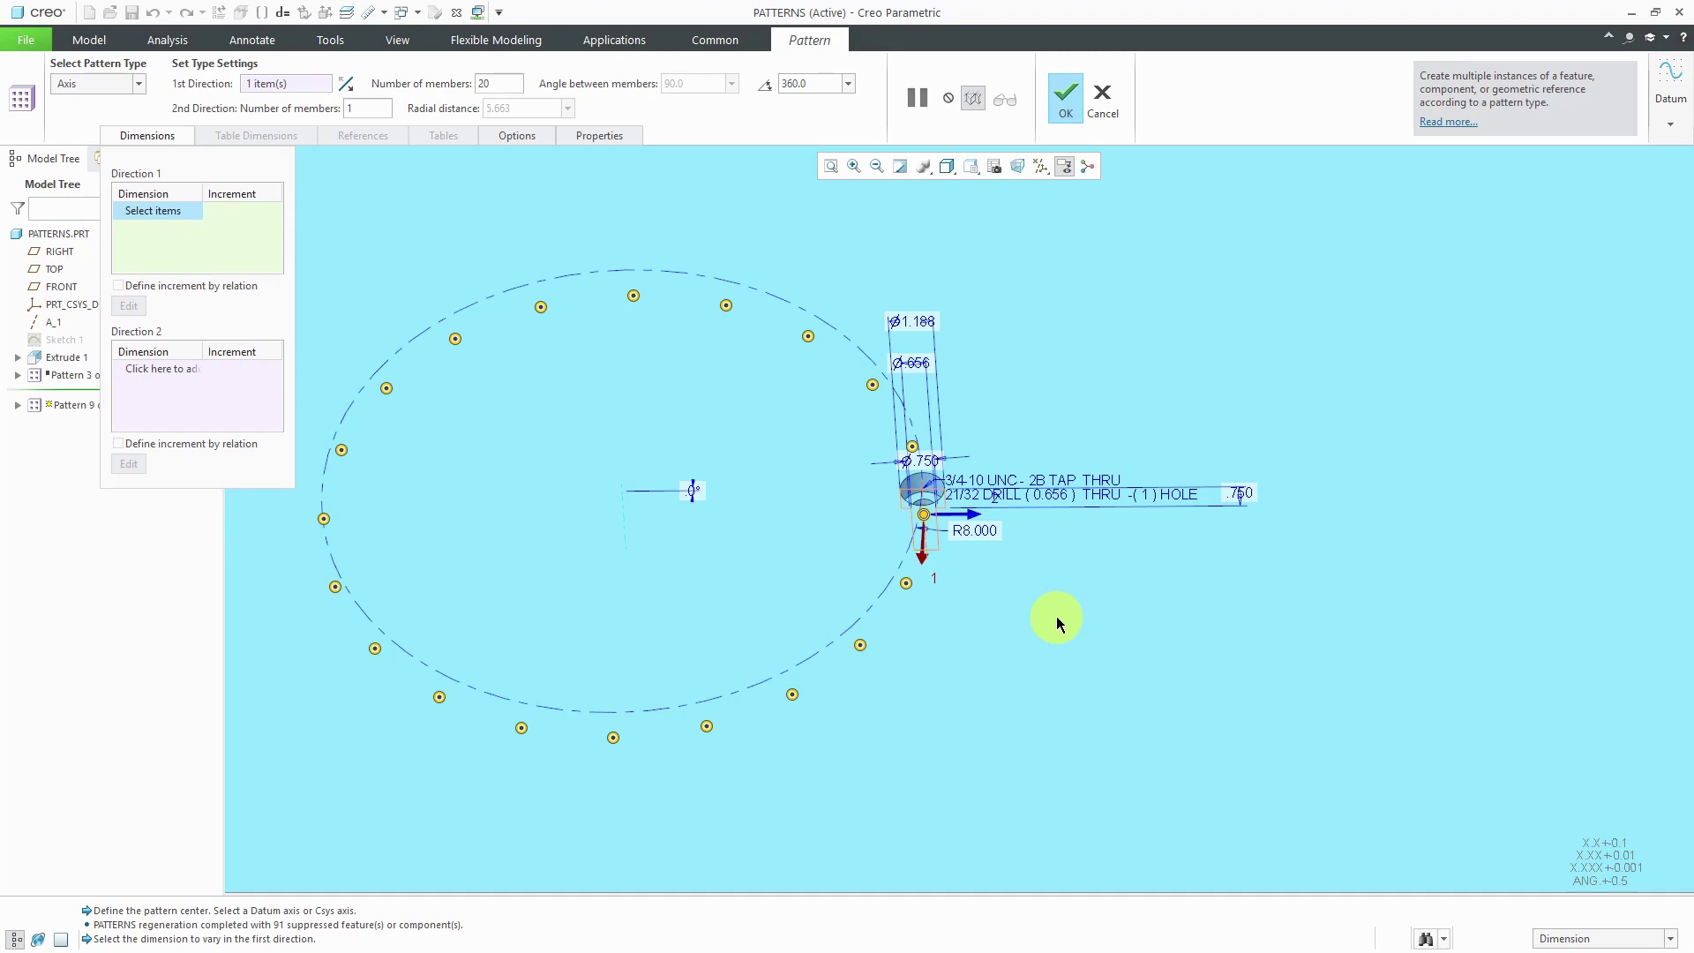
pyautogui.click(988, 536)
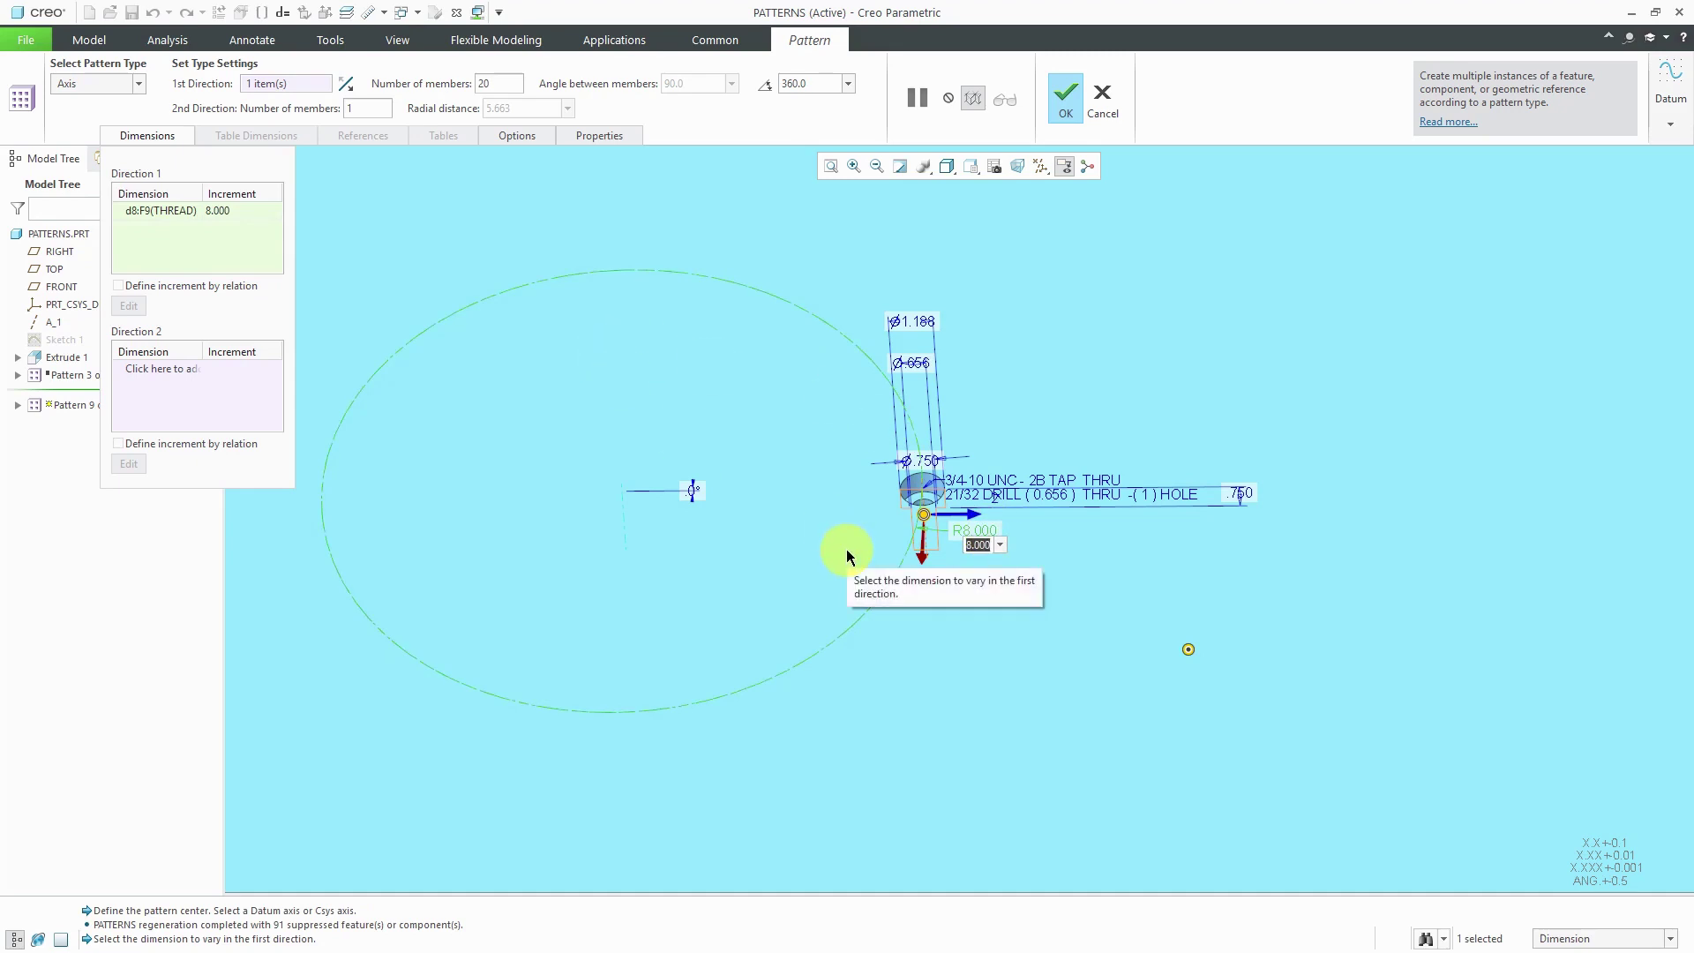
pyautogui.write('1')
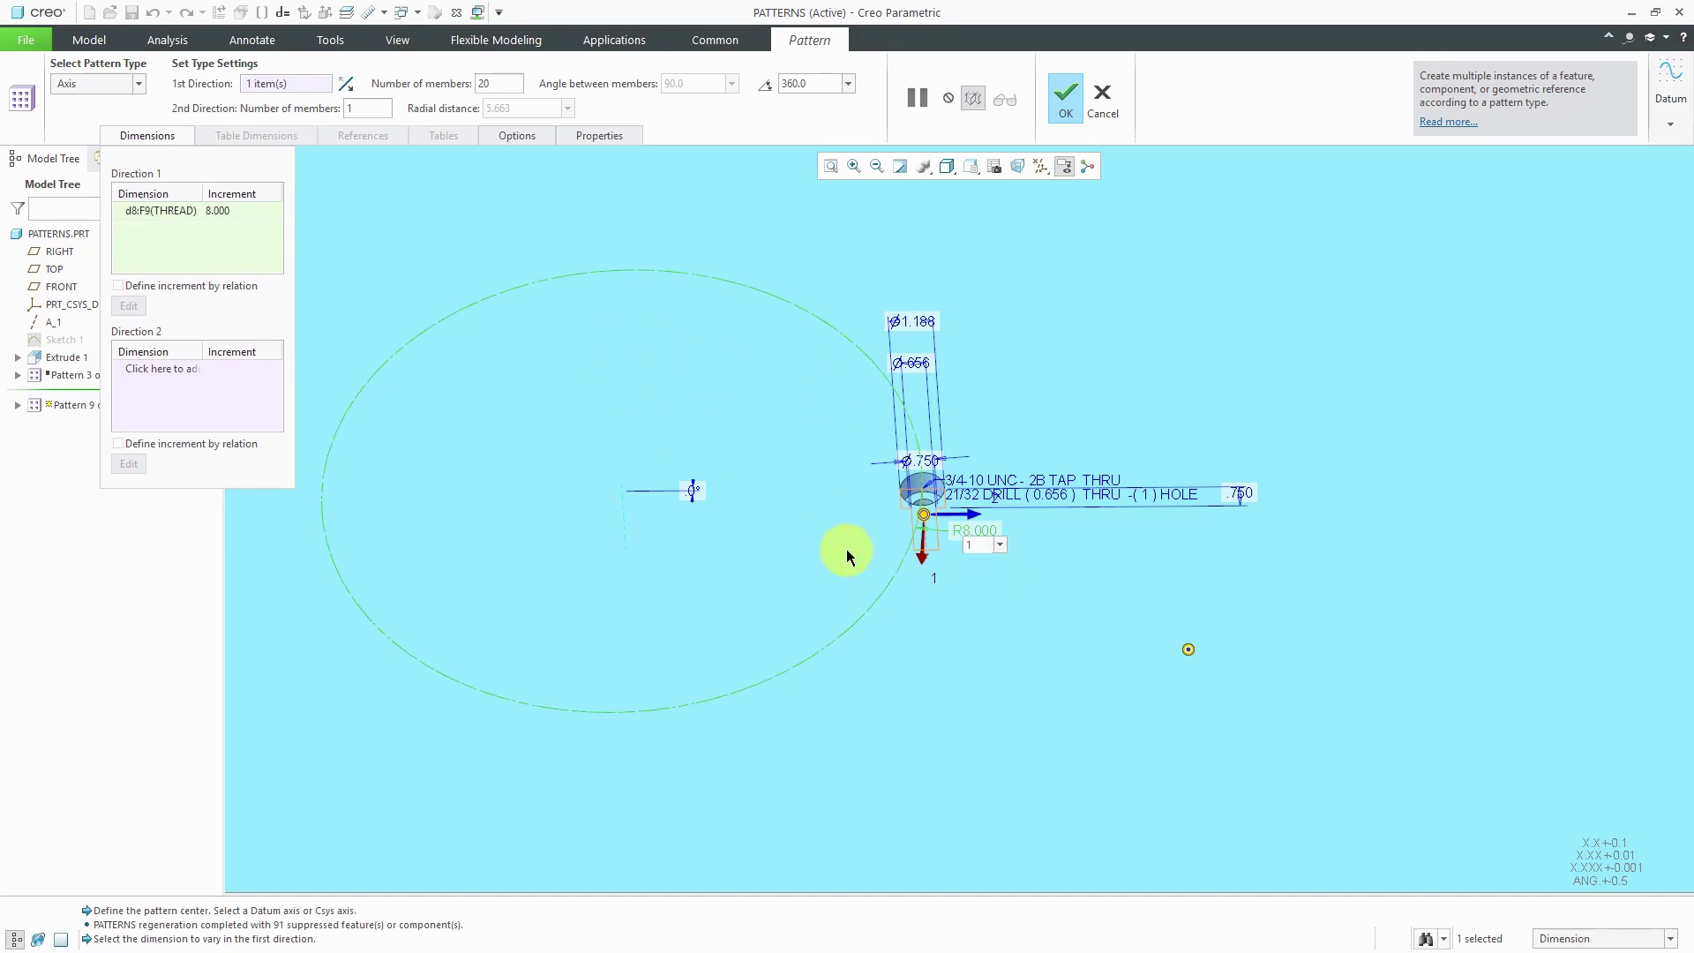
pyautogui.press('Return')
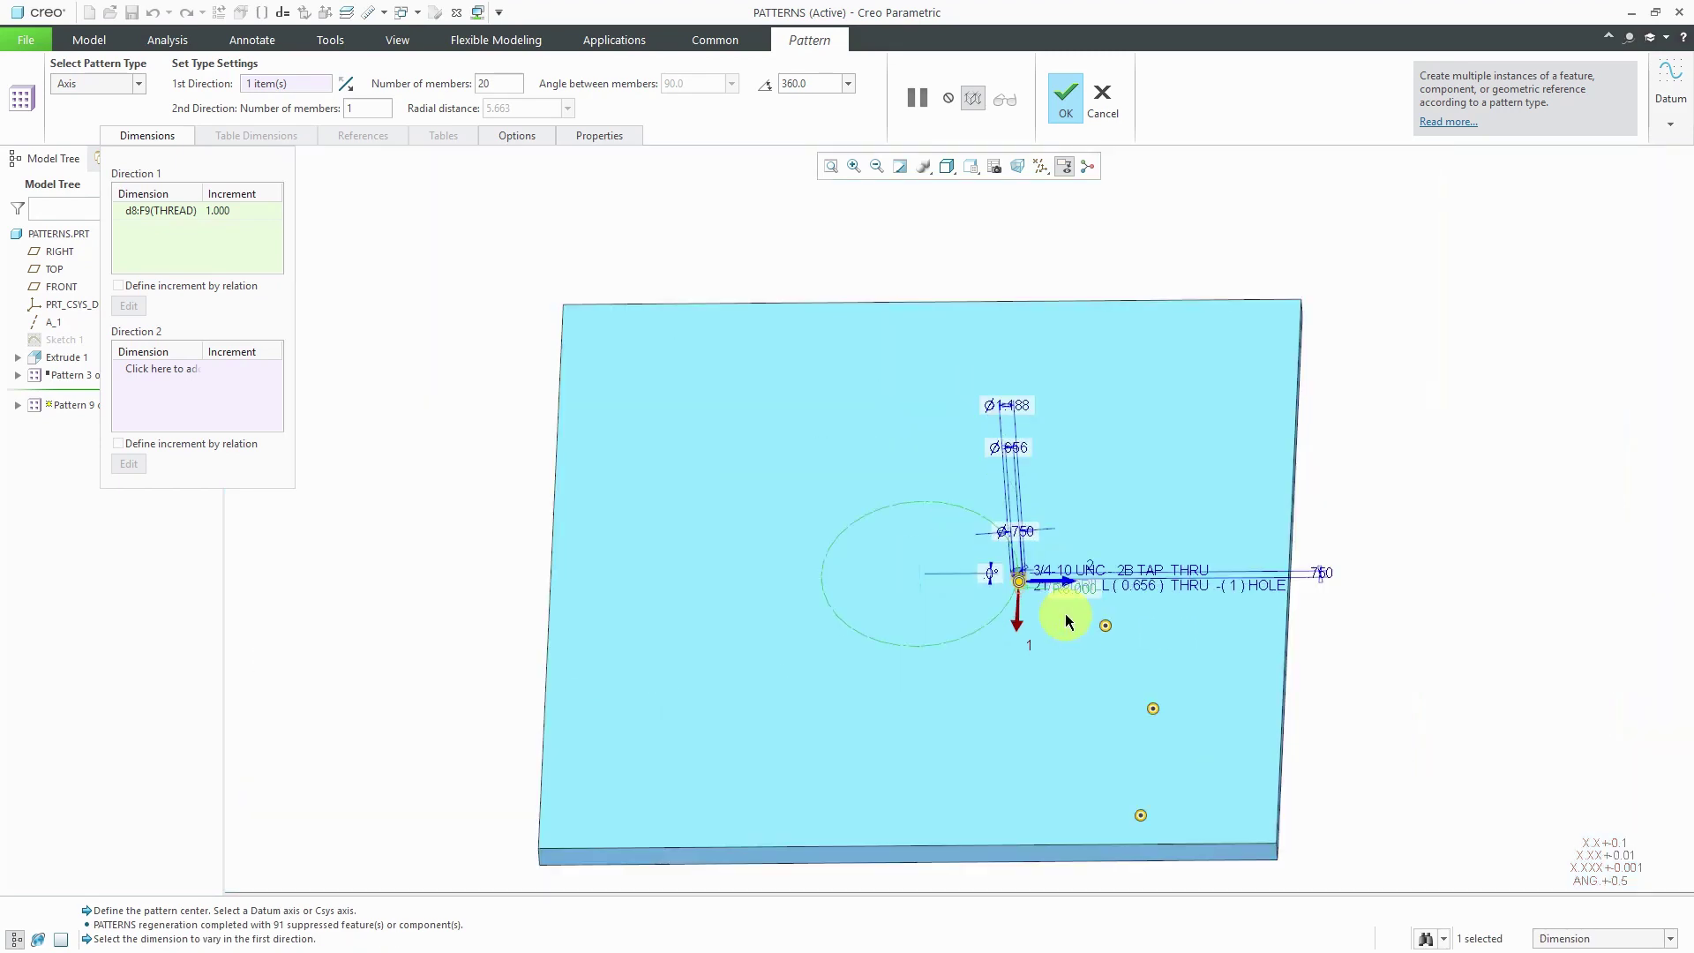
pyautogui.scroll(-5, 1070, 613)
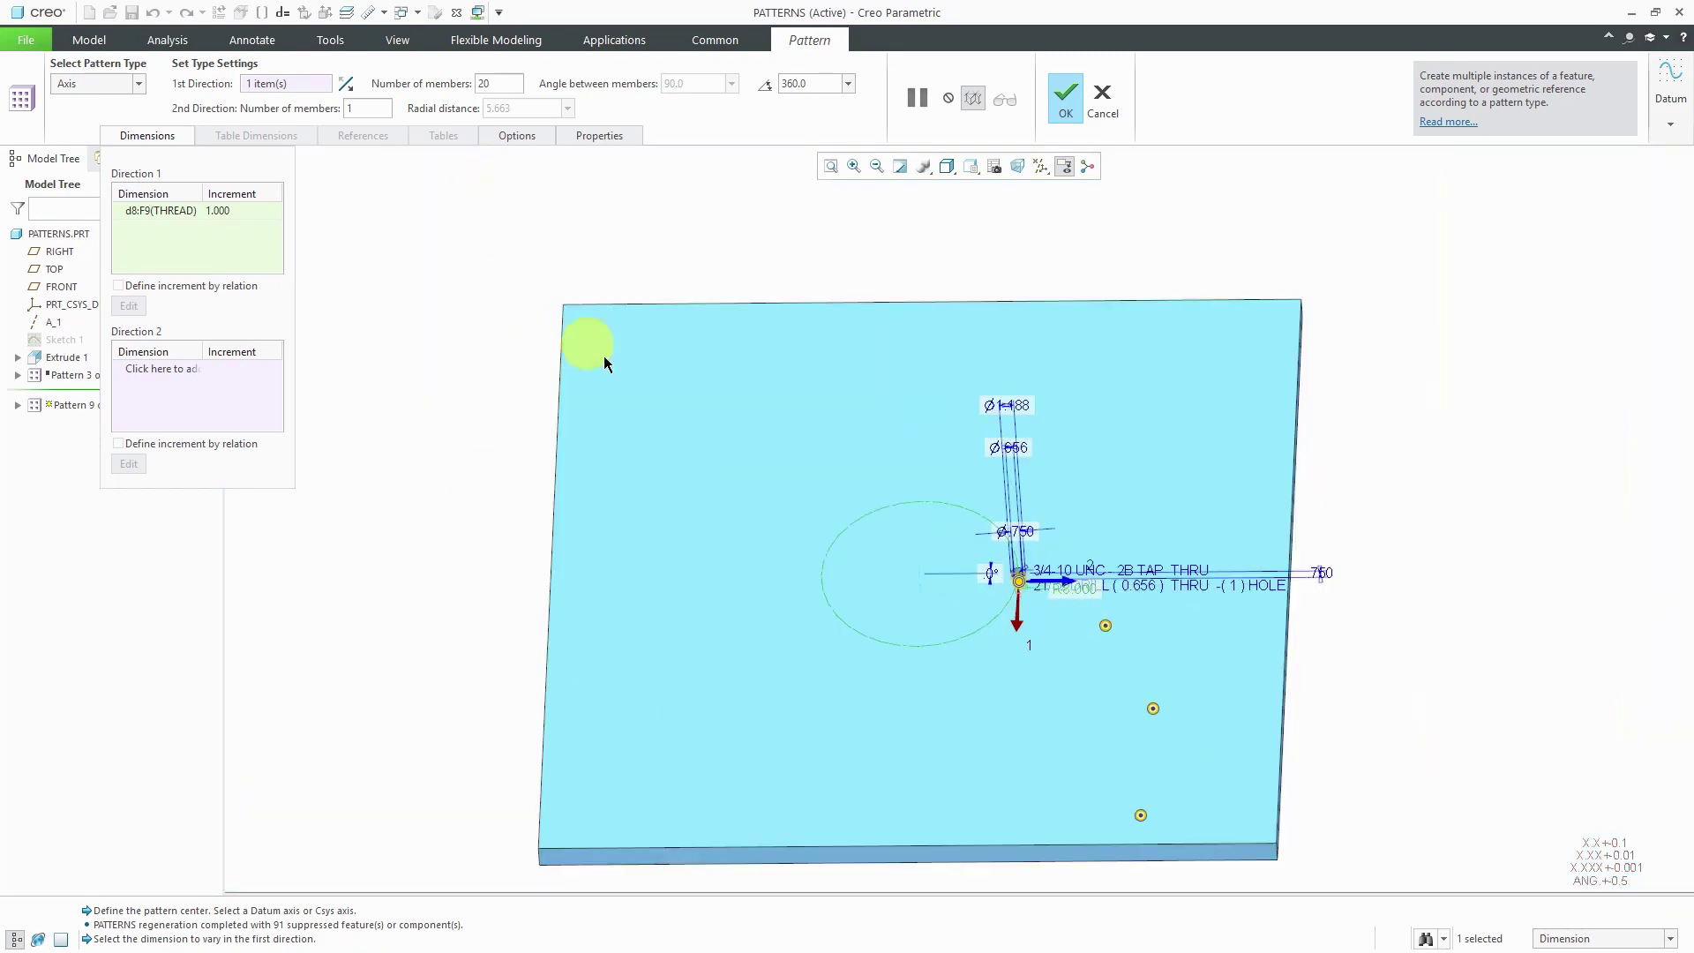
pyautogui.moveTo(830, 535); pyautogui.dragTo(860, 556, button='middle')
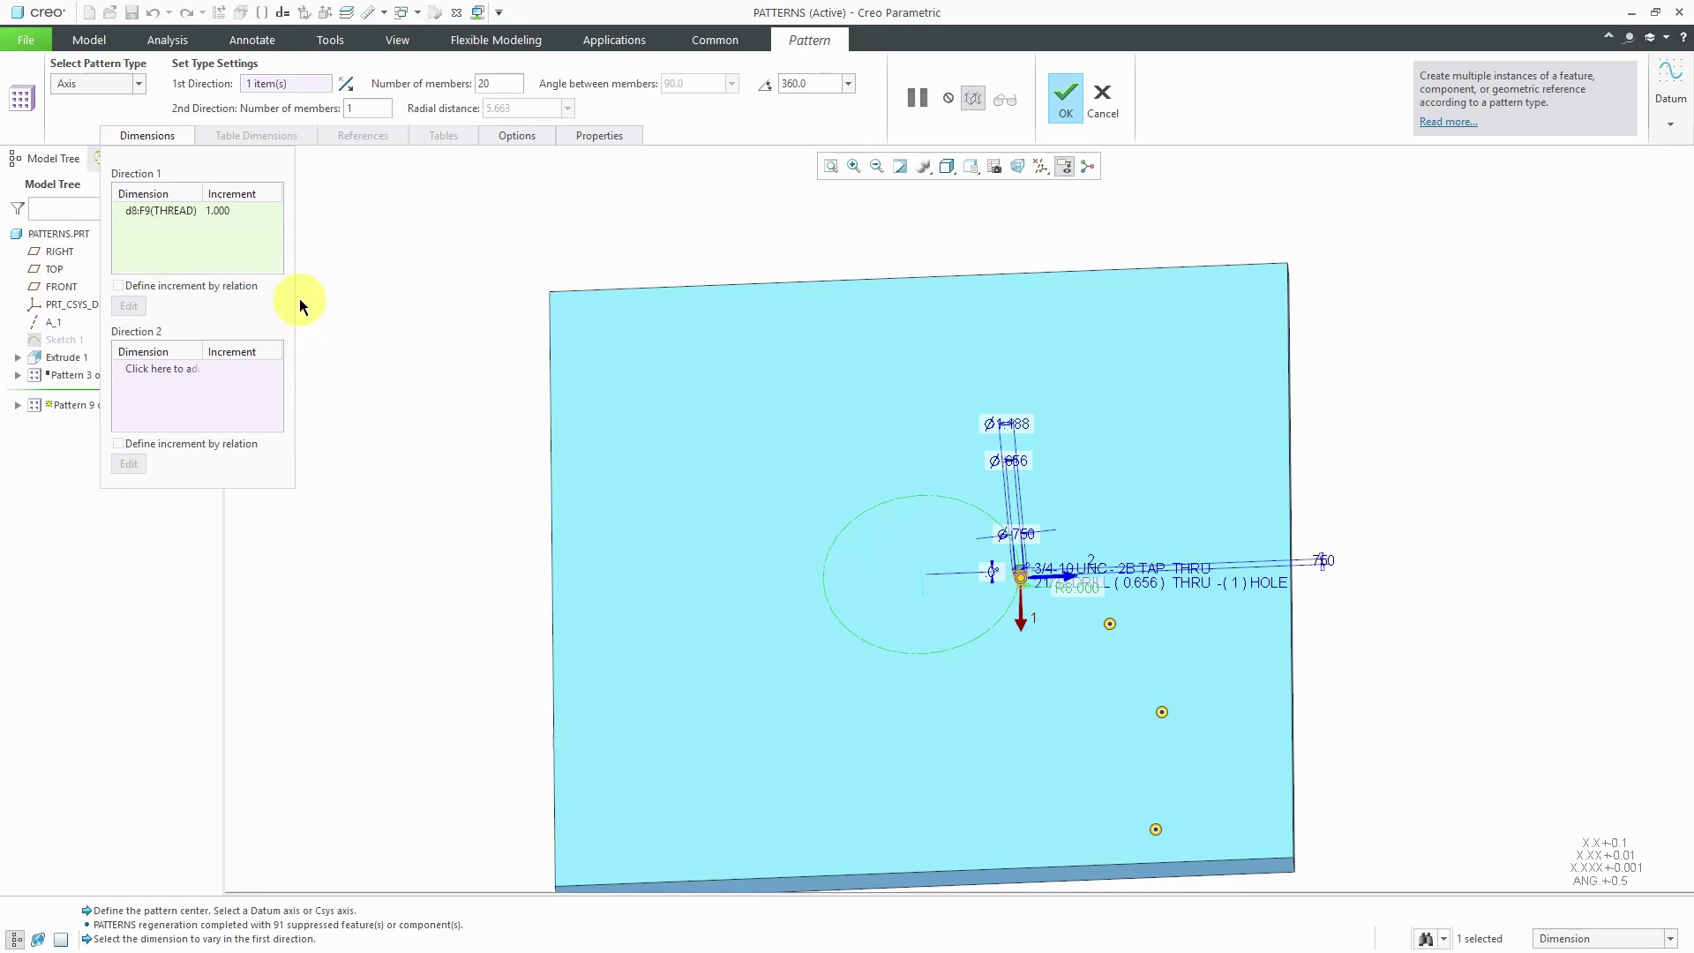
pyautogui.doubleClick(487, 82)
pyautogui.write('10')
pyautogui.press('Return')
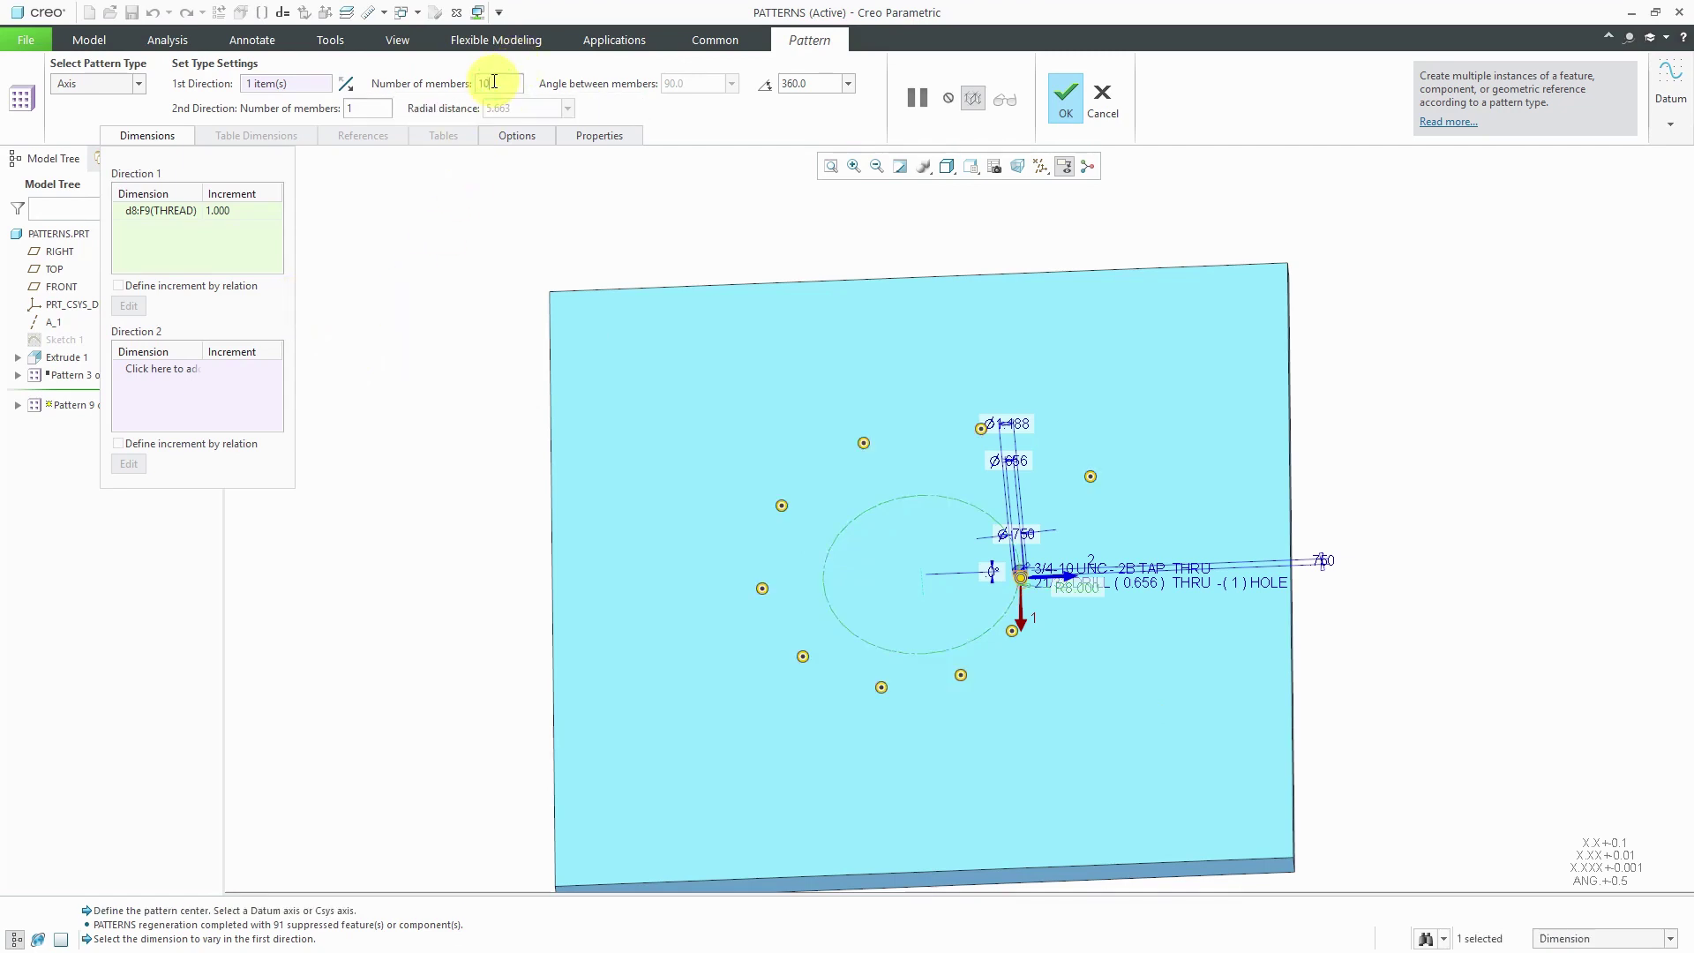
pyautogui.moveTo(965, 605)
pyautogui.mouseDown(button='middle')
pyautogui.moveTo(990, 605)
pyautogui.moveTo(939, 580)
pyautogui.moveTo(964, 605)
pyautogui.moveTo(1070, 616)
pyautogui.moveTo(1085, 680)
pyautogui.moveTo(1093, 638)
pyautogui.moveTo(1113, 659)
pyautogui.moveTo(1086, 658)
pyautogui.mouseUp(button='middle')
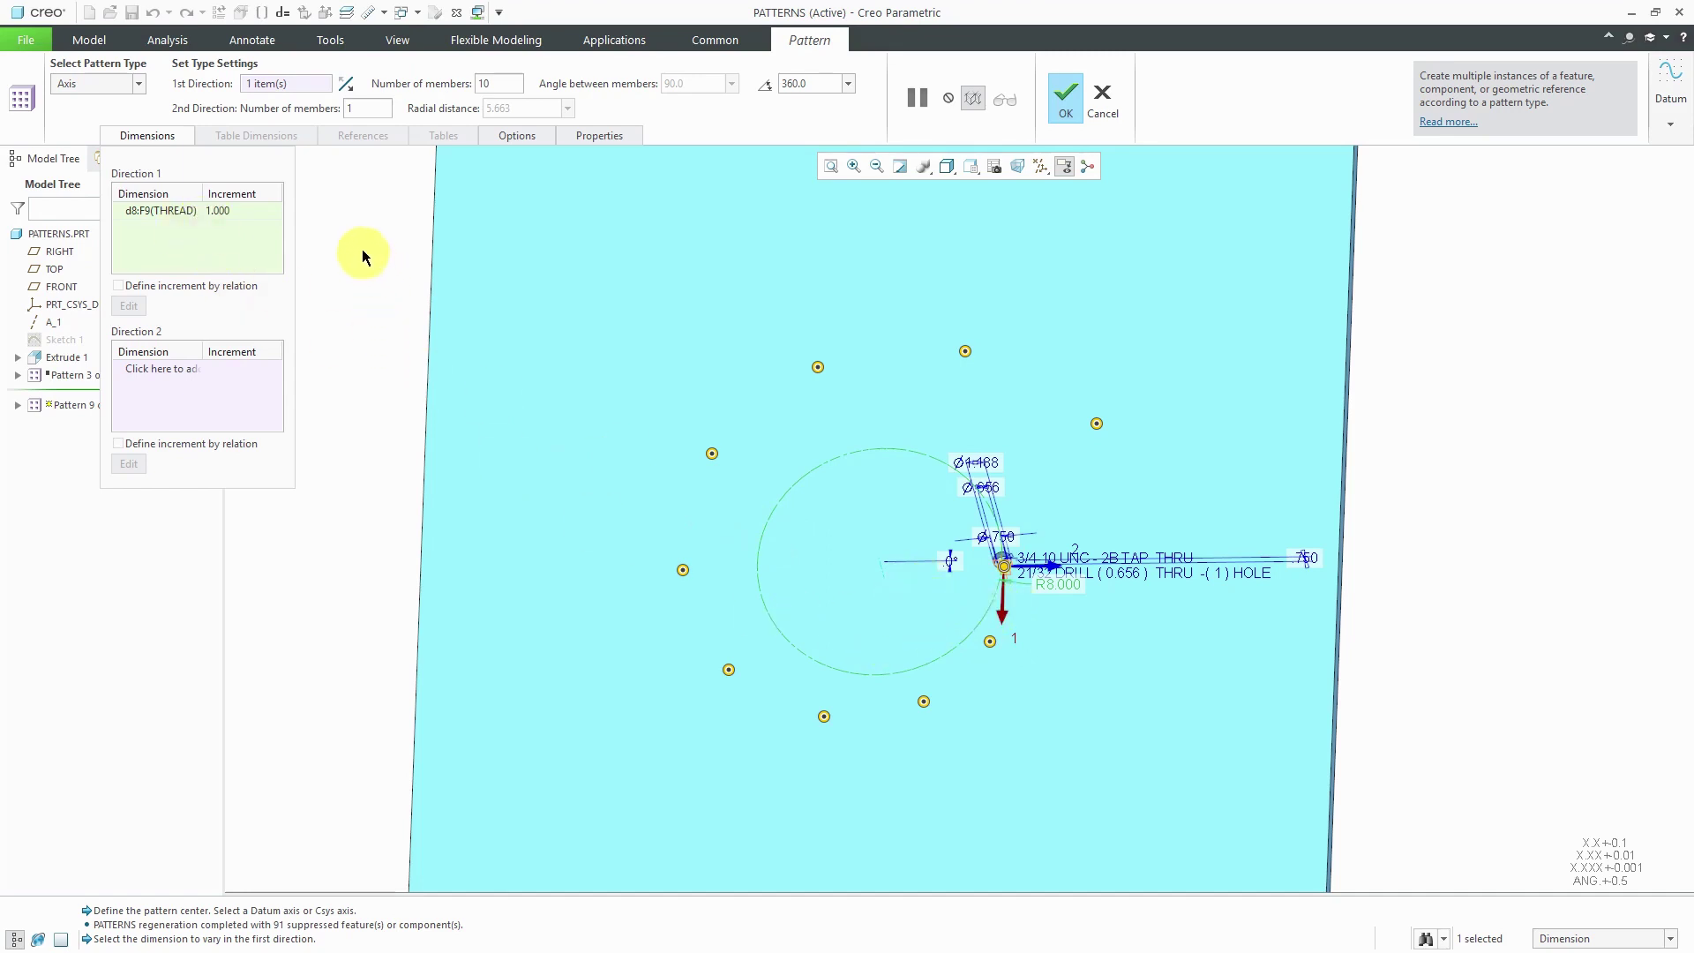
pyautogui.doubleClick(508, 79)
pyautogui.write('12')
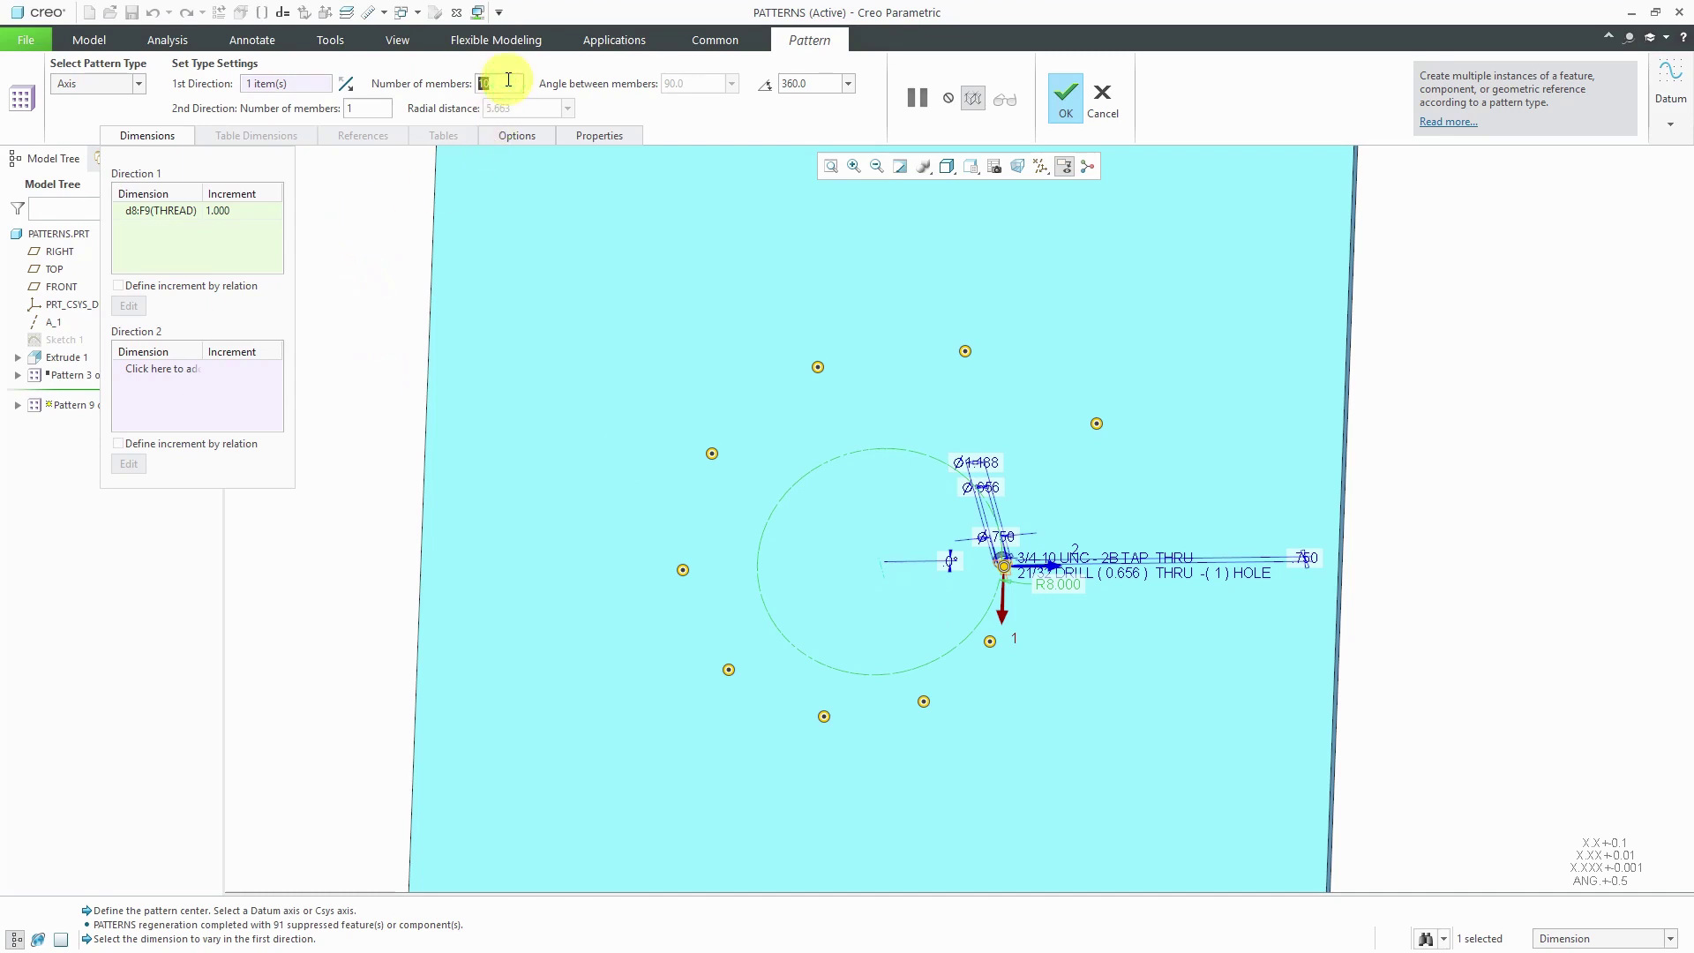
pyautogui.press('Return')
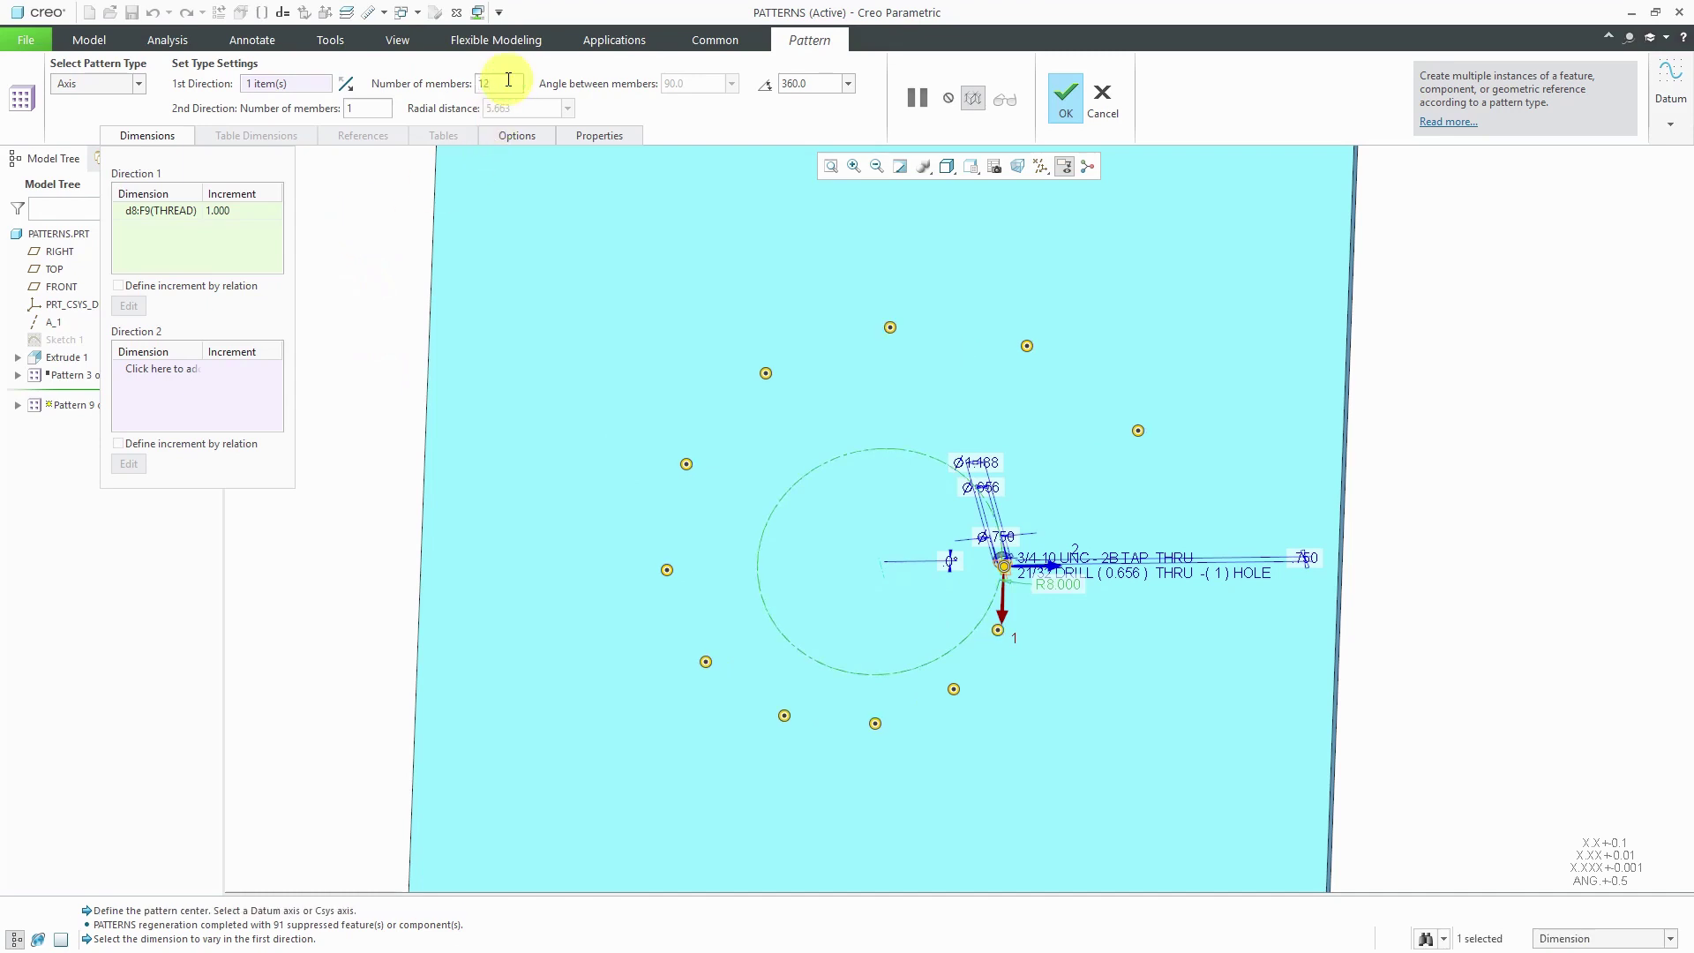
pyautogui.doubleClick(508, 79)
pyautogui.write('16')
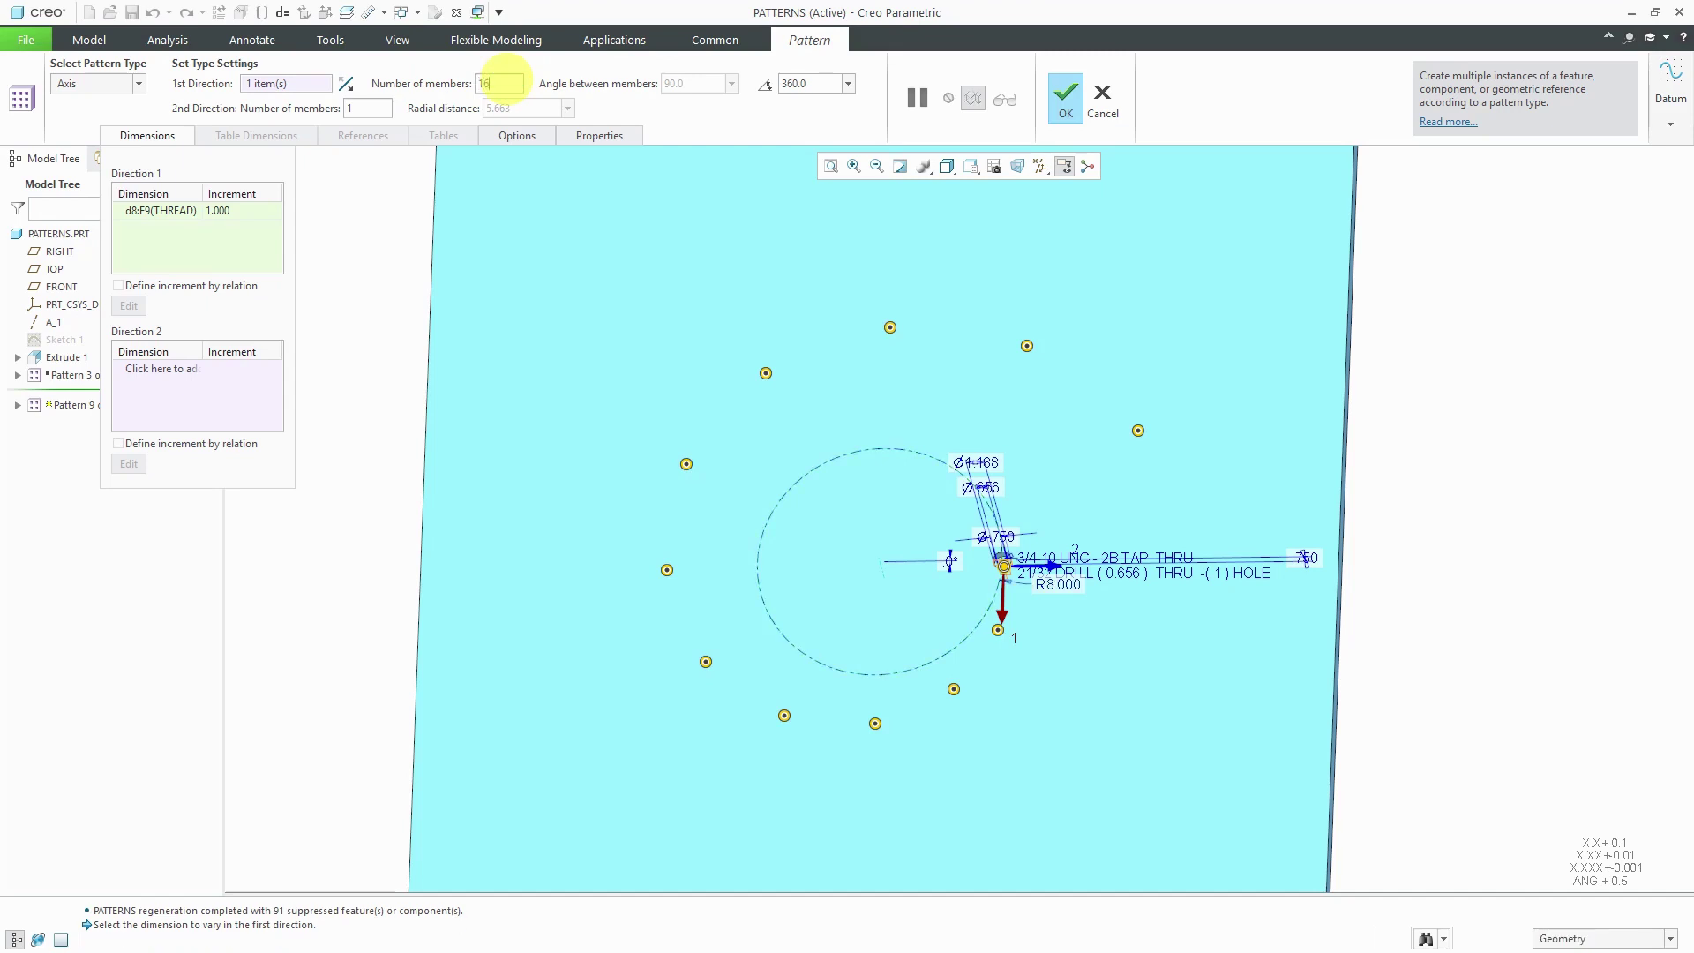
pyautogui.press('Return')
pyautogui.doubleClick(508, 79)
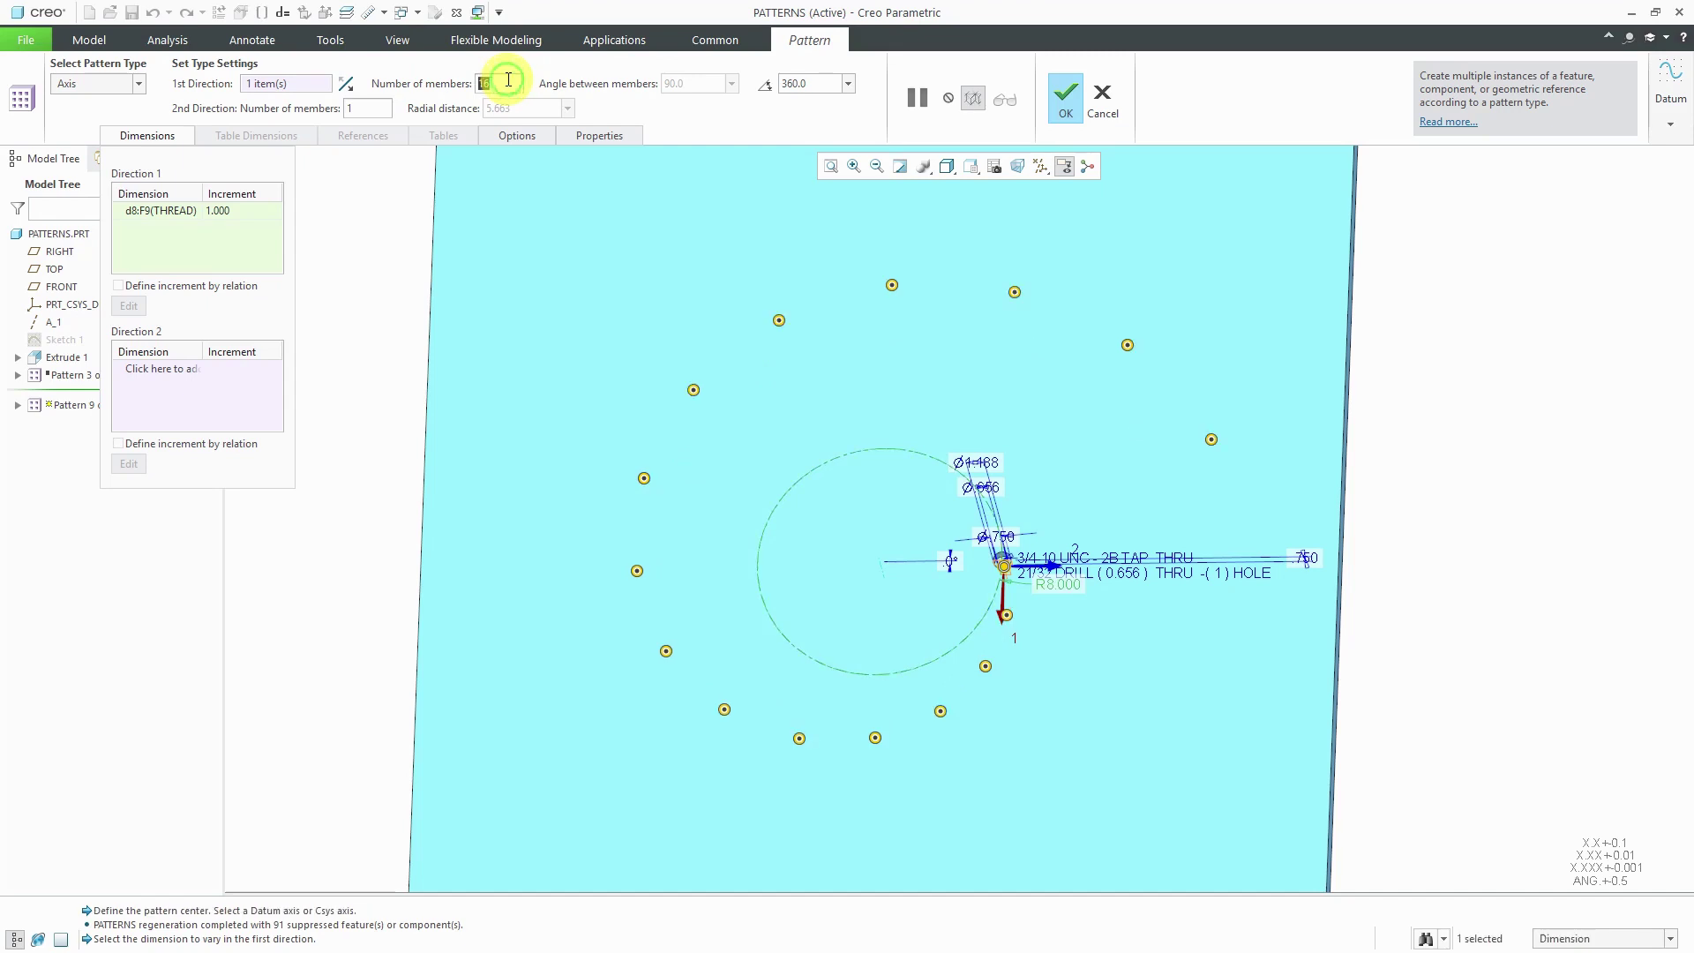
pyautogui.write('18')
pyautogui.press('Return')
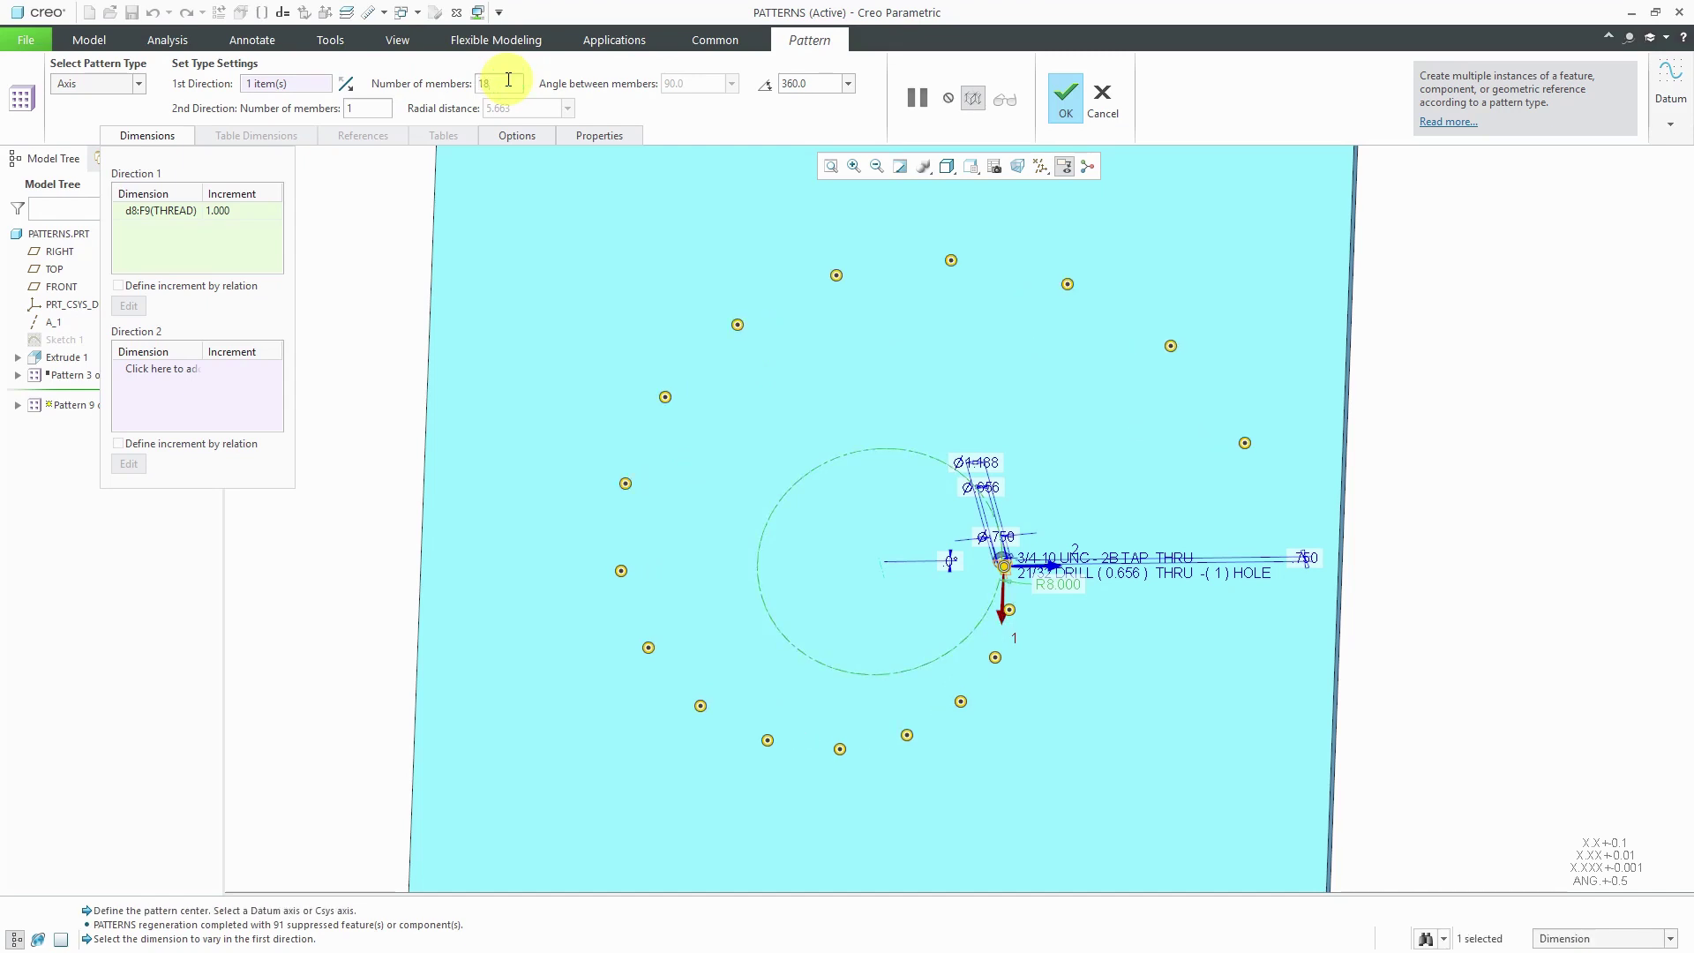
pyautogui.doubleClick(508, 79)
pyautogui.write('20')
pyautogui.press('Return')
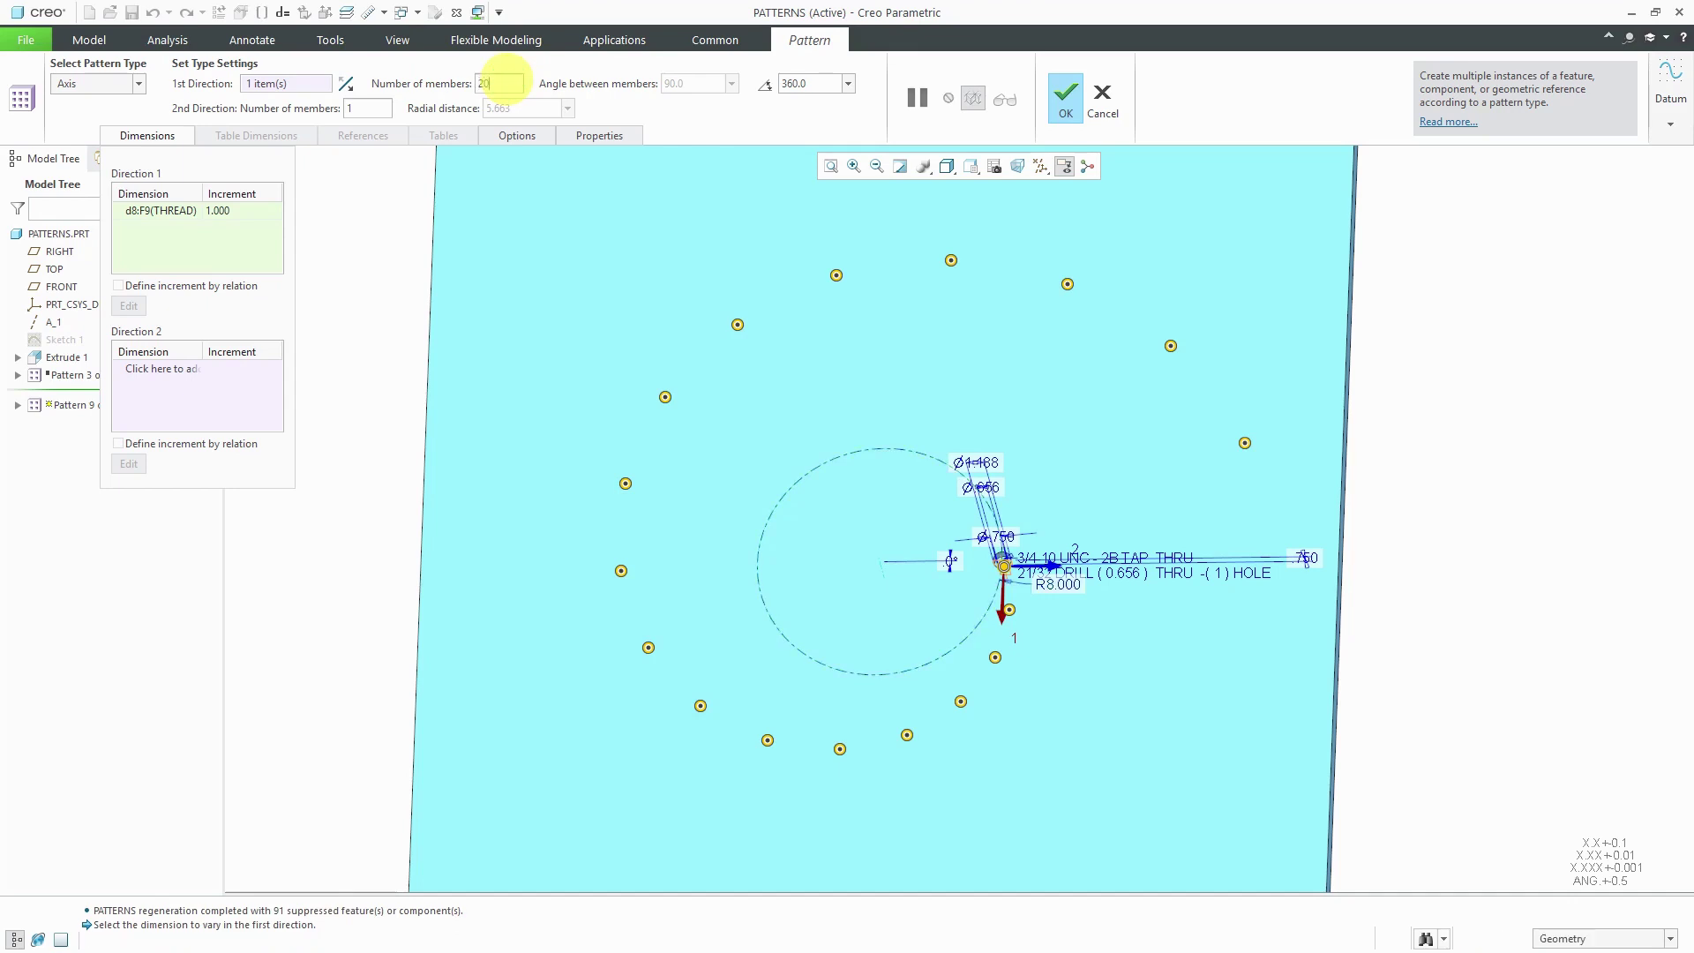
pyautogui.moveTo(813, 643)
pyautogui.mouseDown(button='middle')
pyautogui.moveTo(838, 654)
pyautogui.moveTo(795, 662)
pyautogui.moveTo(825, 669)
pyautogui.mouseUp(button='middle')
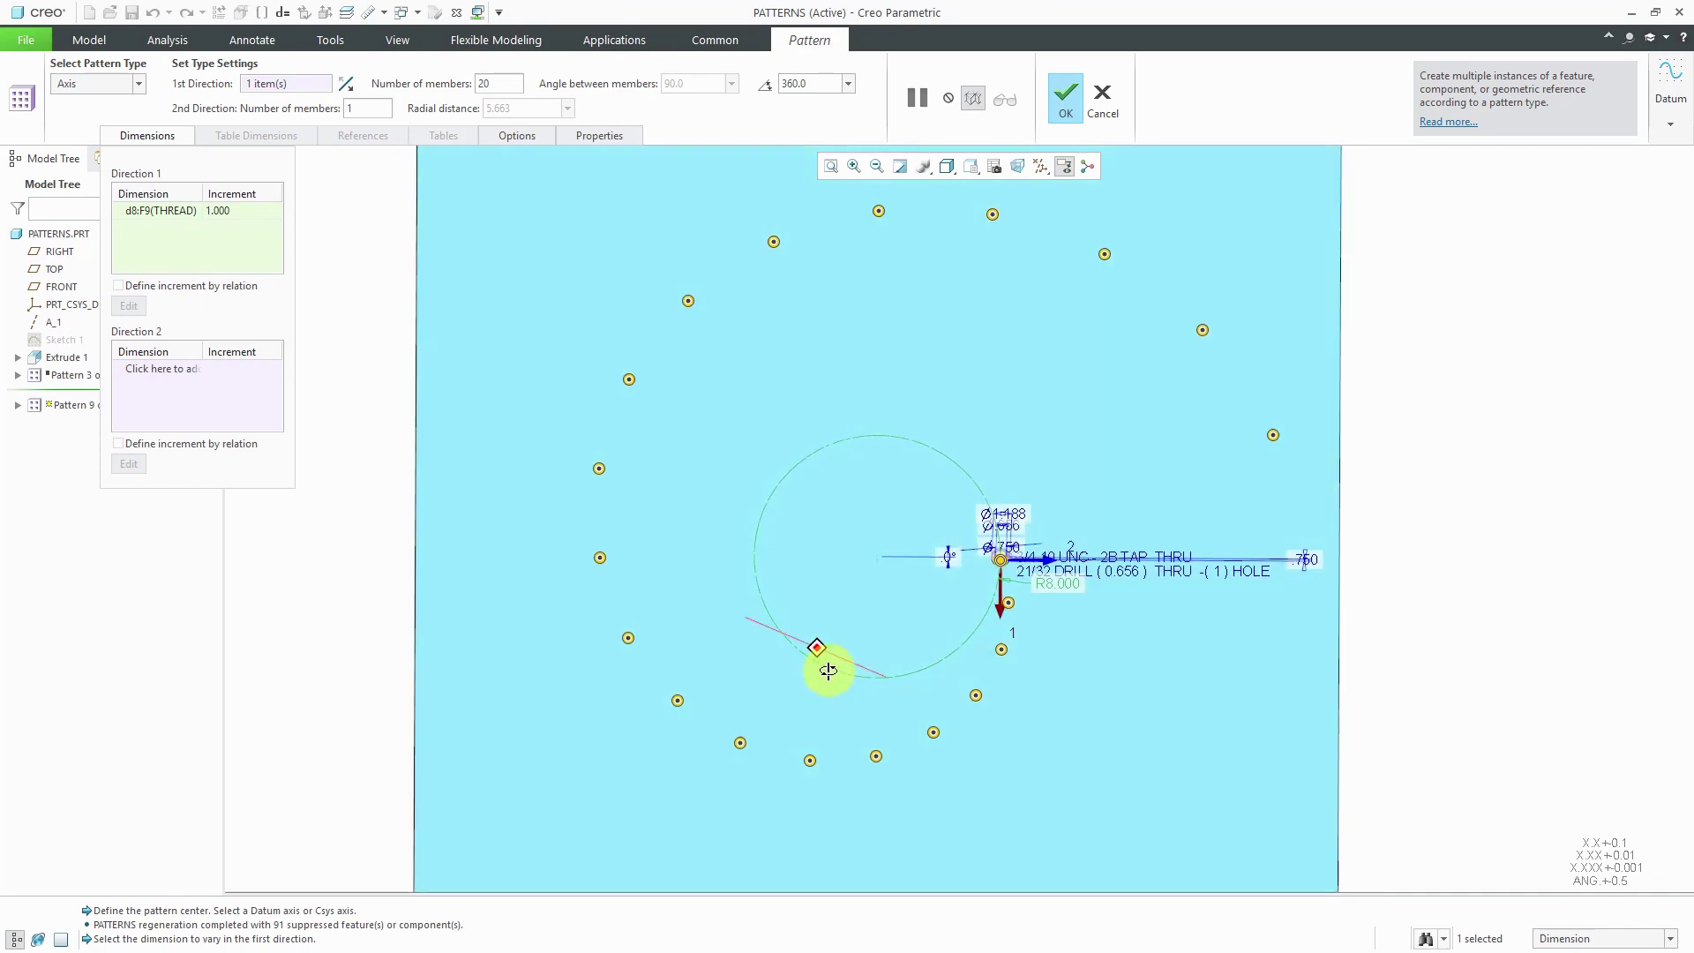
# Finish the spiral hole pattern as Pattern 9 of Hole 1 and deselect it
pyautogui.click(1065, 97)
pyautogui.click(1451, 453)
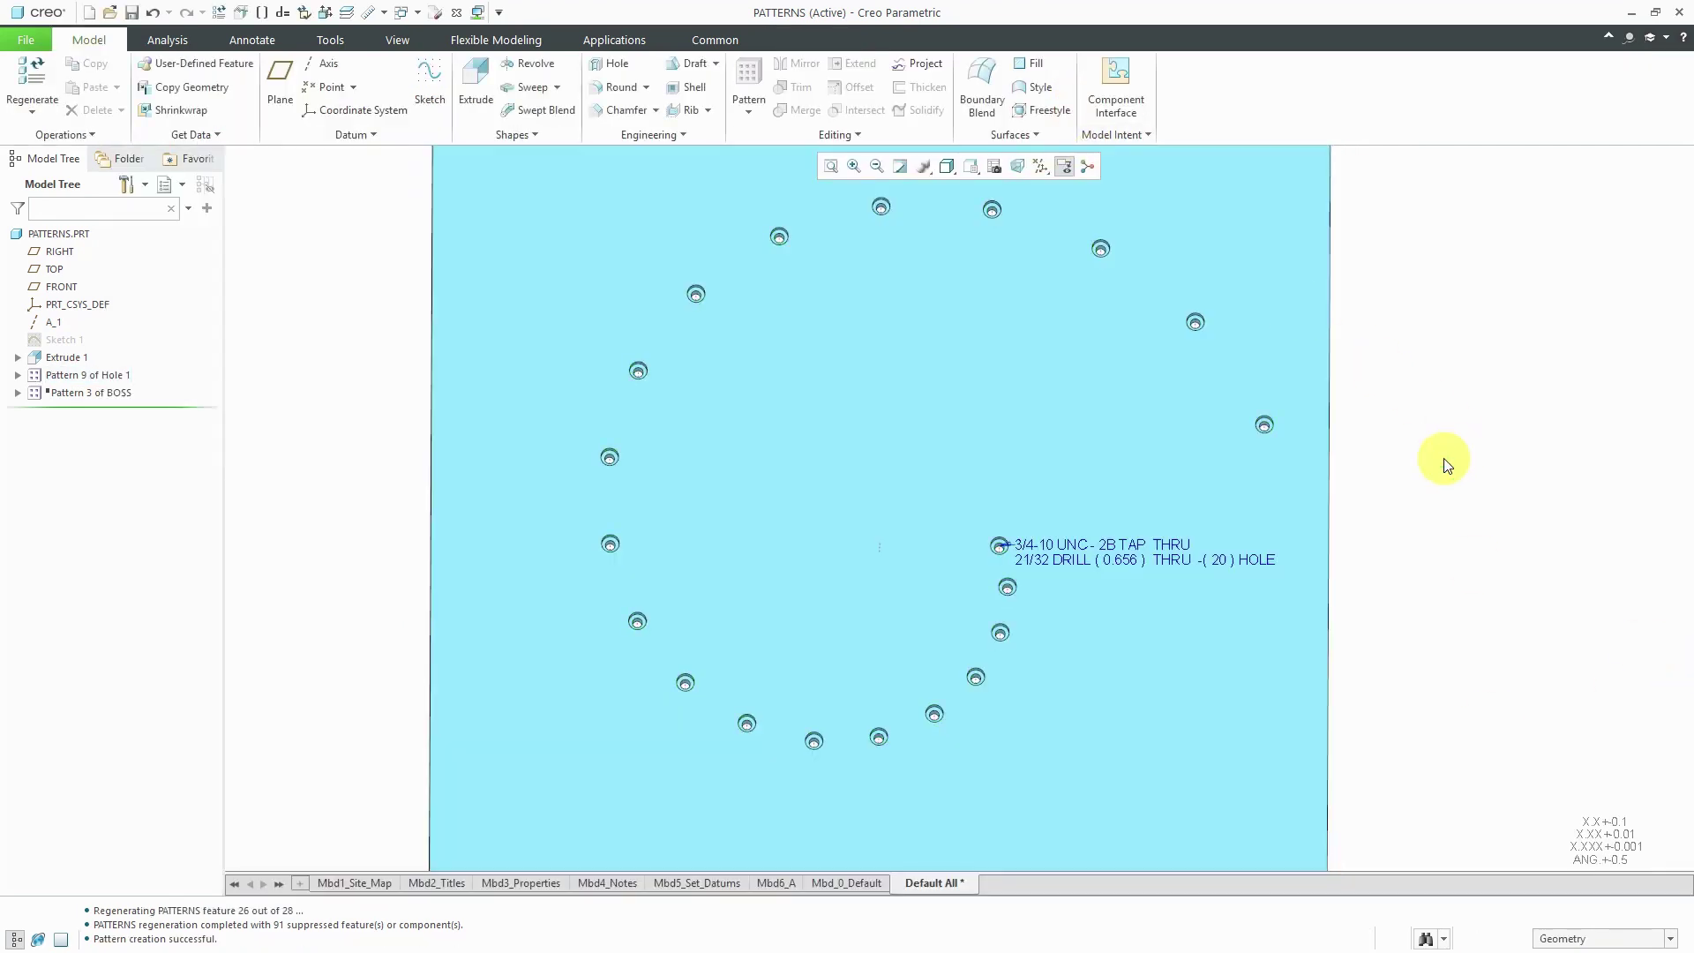